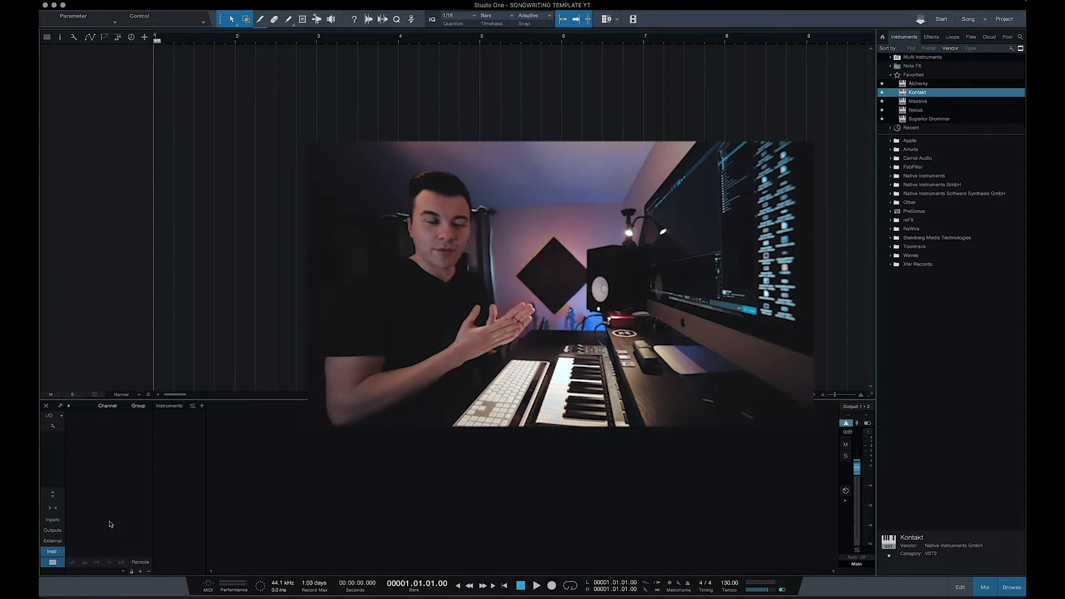
Step: Add Kontakt as an instrument track and load The Invasion.nki from the GGD Invasion library
{"action": "left_click_drag", "start_coordinate": [918, 92], "coordinate": [76, 91]}
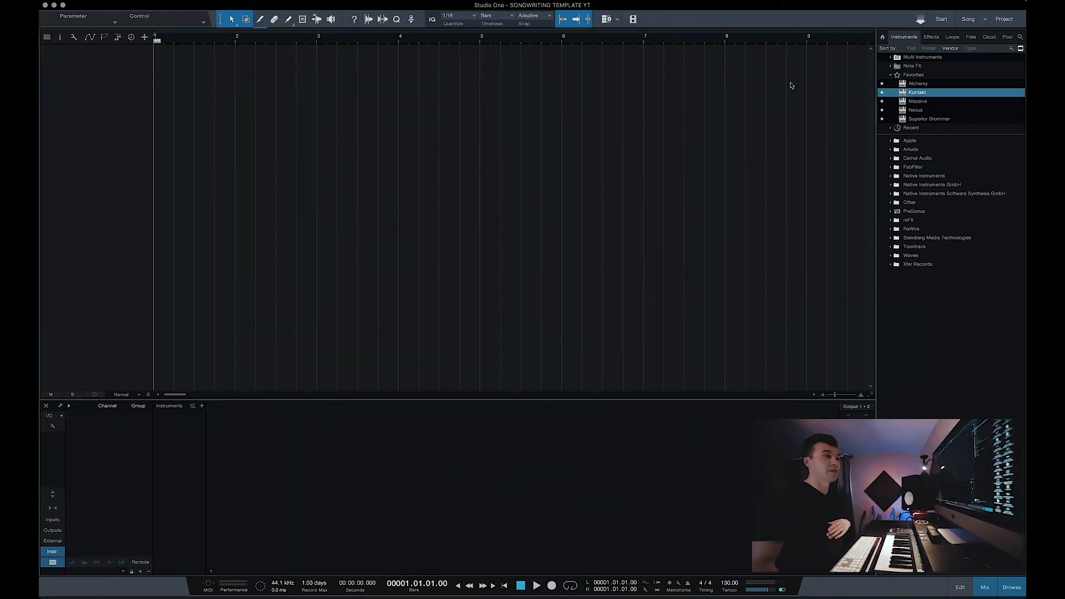
{"action": "left_click_drag", "start_coordinate": [917, 93], "coordinate": [76, 90]}
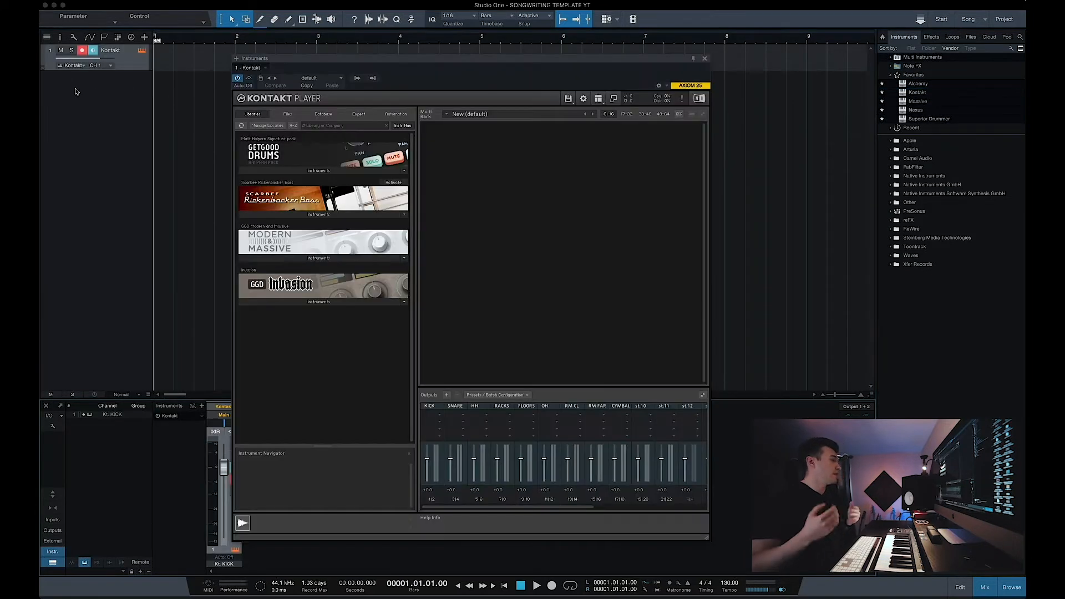
{"action": "left_click", "coordinate": [305, 301]}
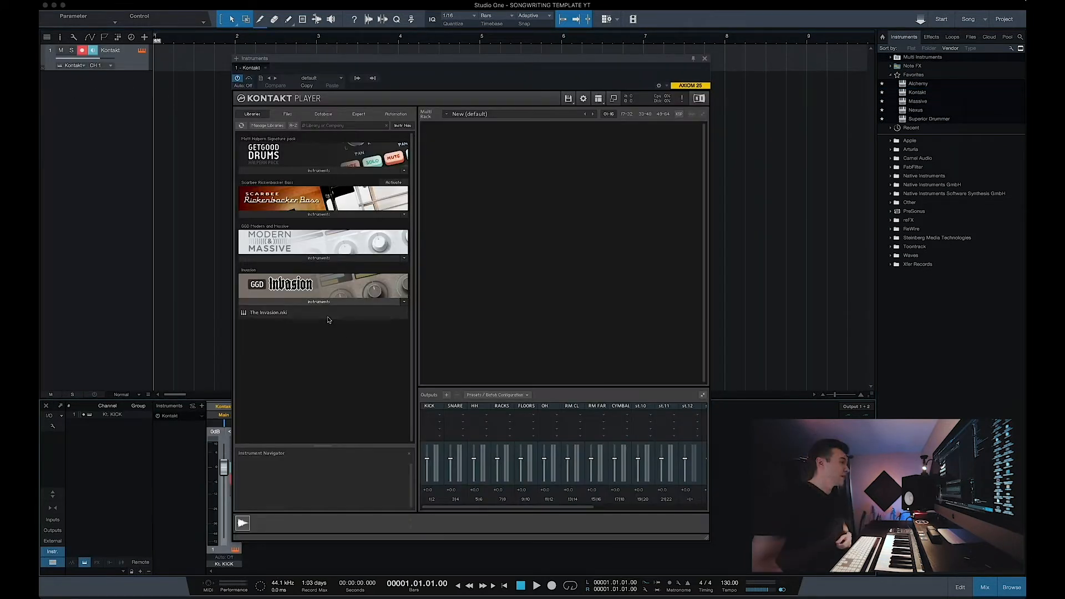
{"action": "double_click", "coordinate": [327, 313]}
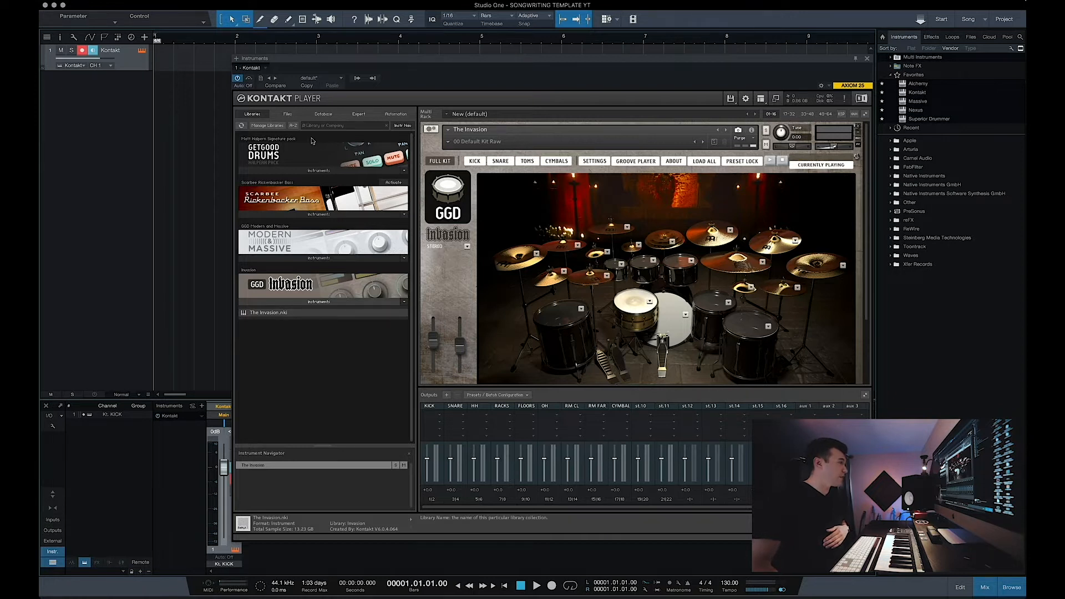
{"action": "left_click_drag", "start_coordinate": [327, 58], "coordinate": [467, 27]}
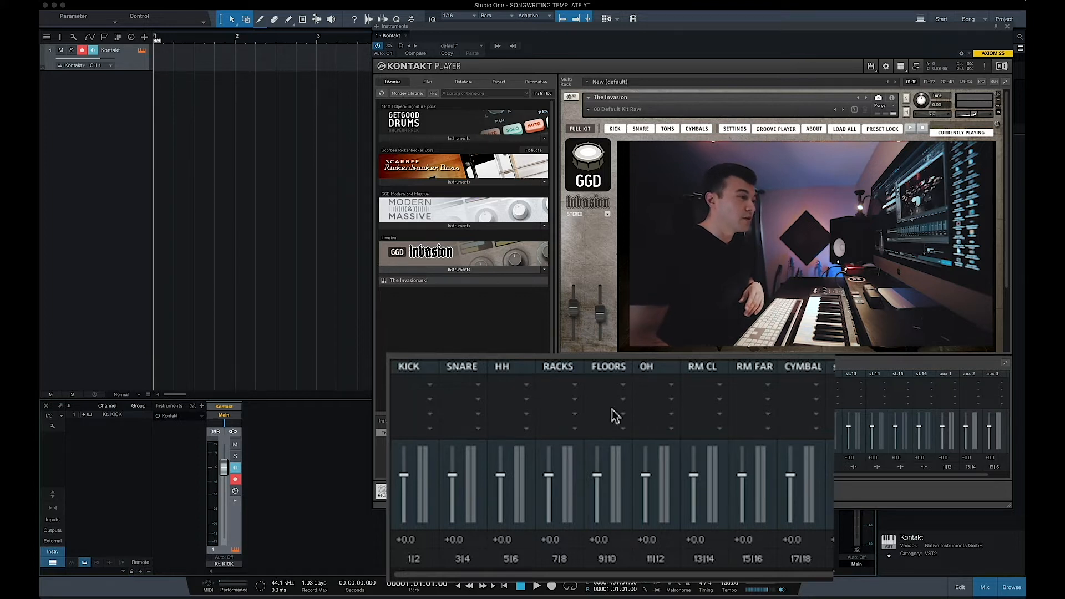
Step: Examine the toms mixer page and the choices for saving the current output section state as default
{"action": "left_click", "coordinate": [674, 131]}
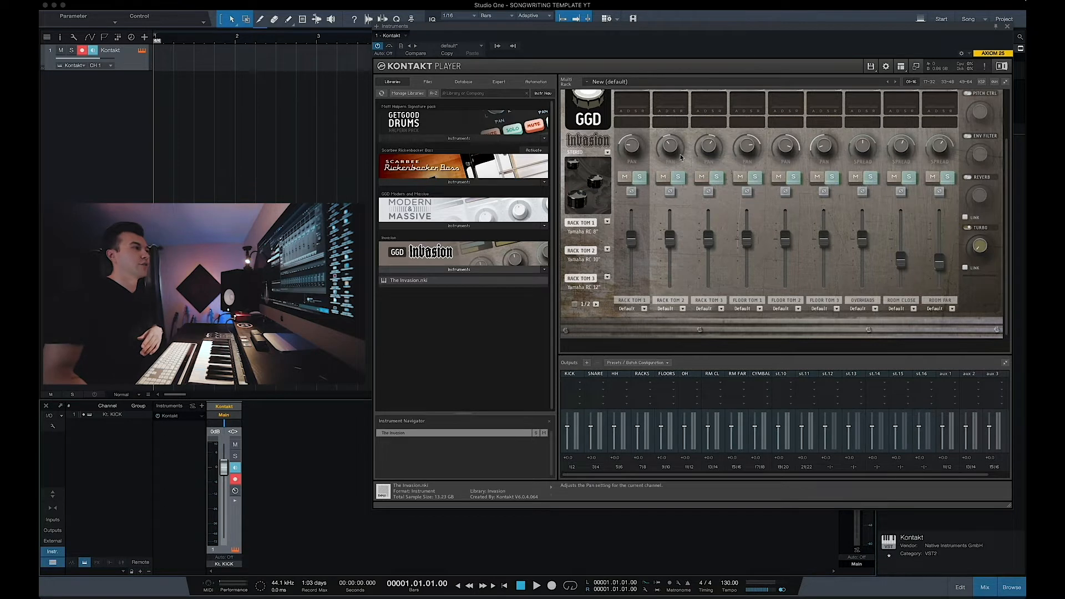
{"action": "scroll", "coordinate": [669, 130], "scroll_direction": "up", "scroll_amount": 3}
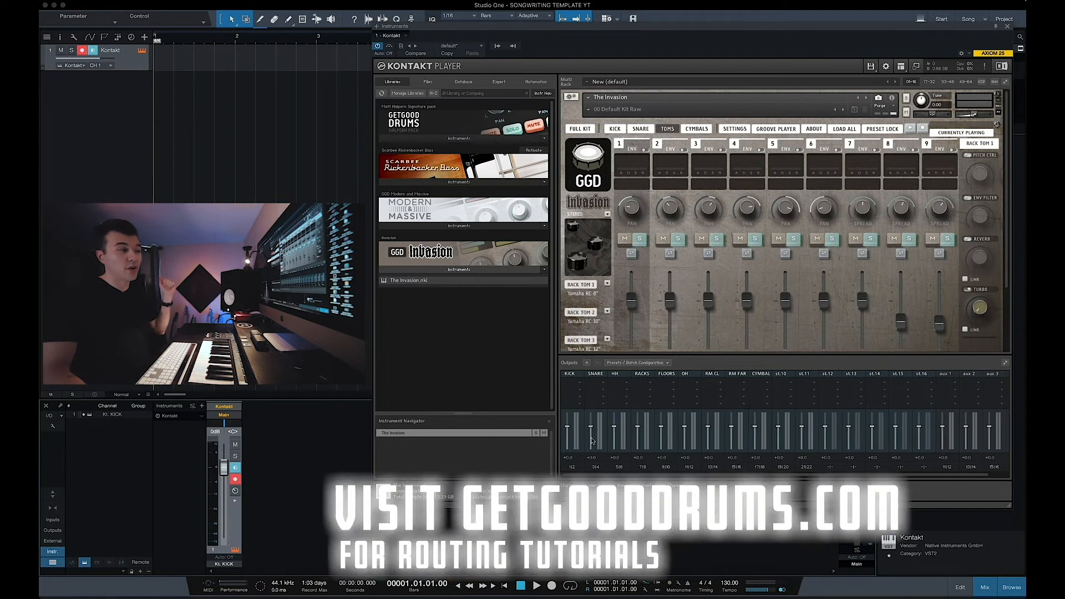
{"action": "left_click", "coordinate": [638, 363]}
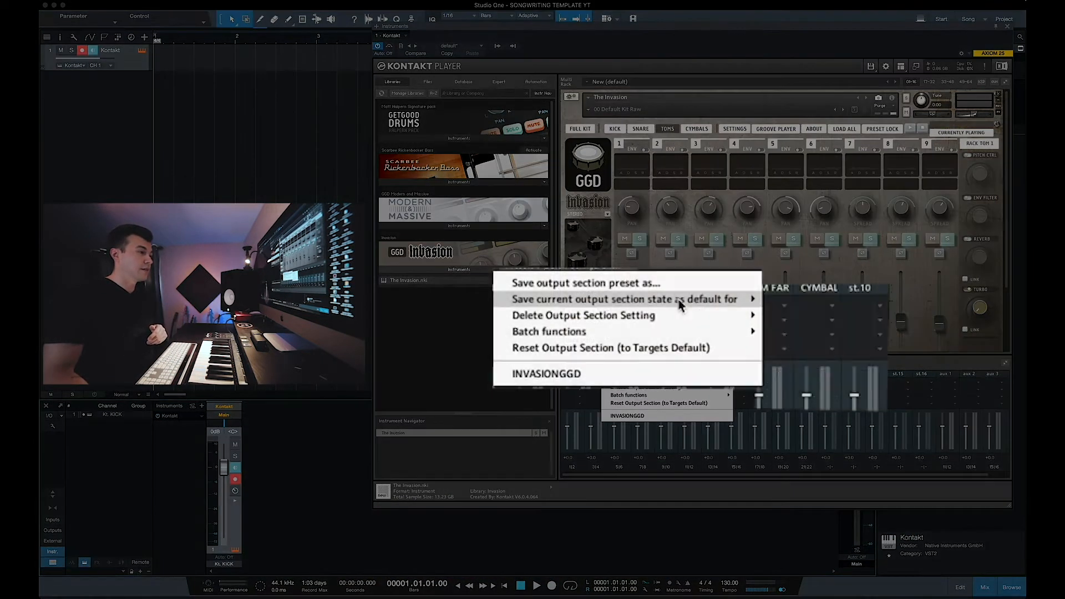
{"action": "mouse_move", "coordinate": [691, 379]}
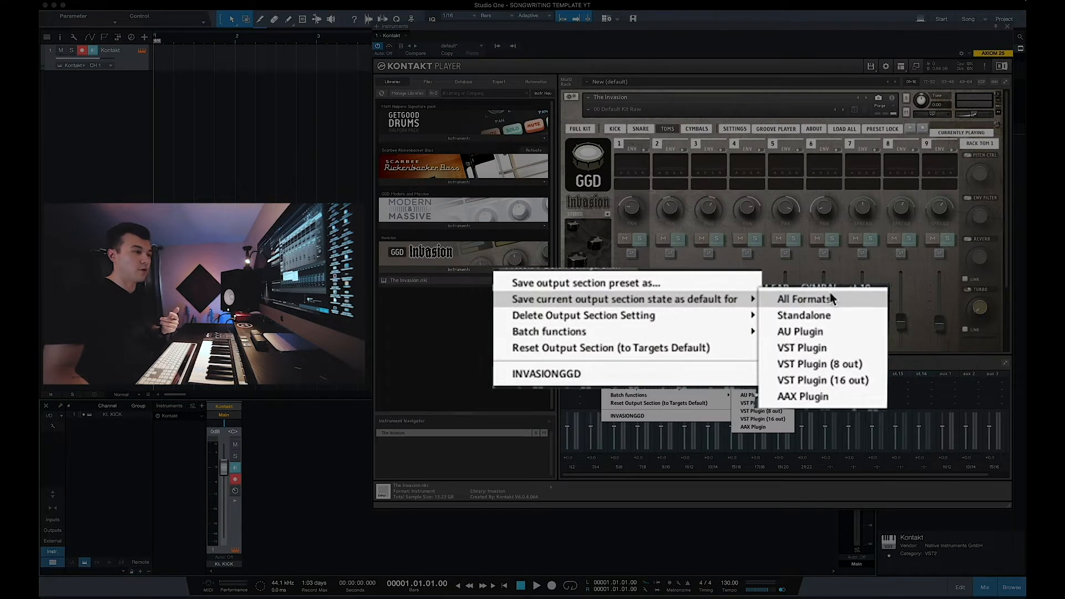
{"action": "left_click", "coordinate": [765, 364]}
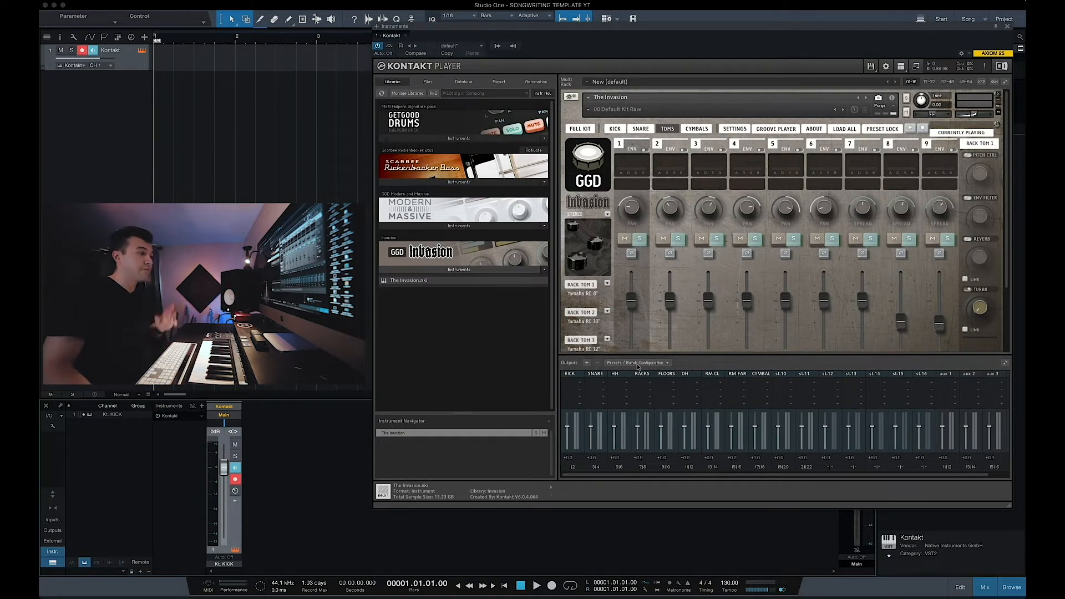
Step: On the kick mixer page, route the kick sum, sub kick and kick trig channels to the KICK output
{"action": "left_click", "coordinate": [614, 129]}
{"action": "scroll", "coordinate": [615, 336], "scroll_direction": "down", "scroll_amount": 3}
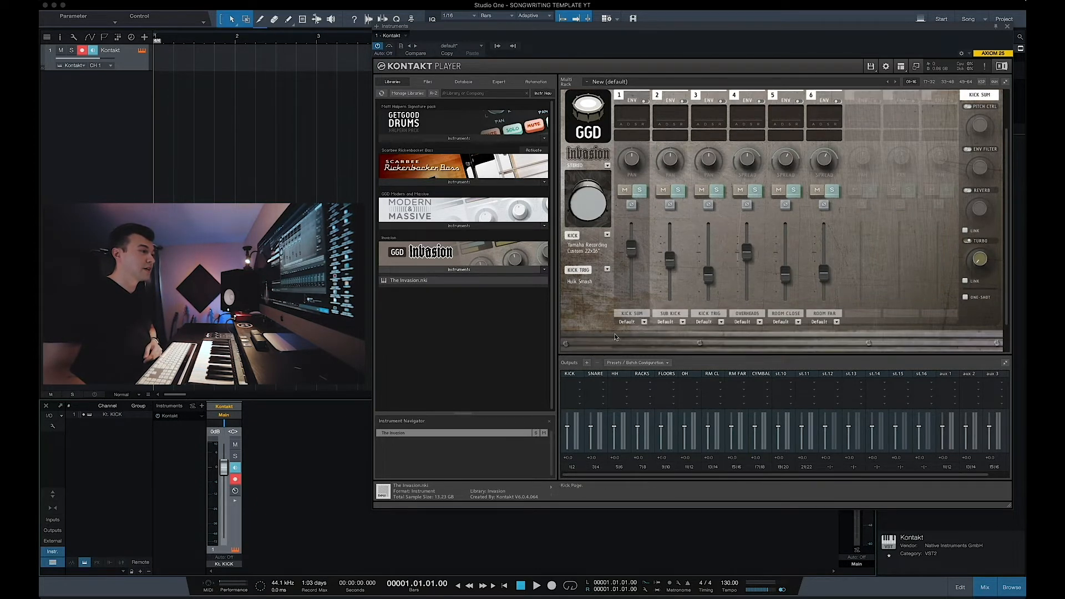
{"action": "left_click", "coordinate": [631, 322]}
{"action": "left_click", "coordinate": [641, 337]}
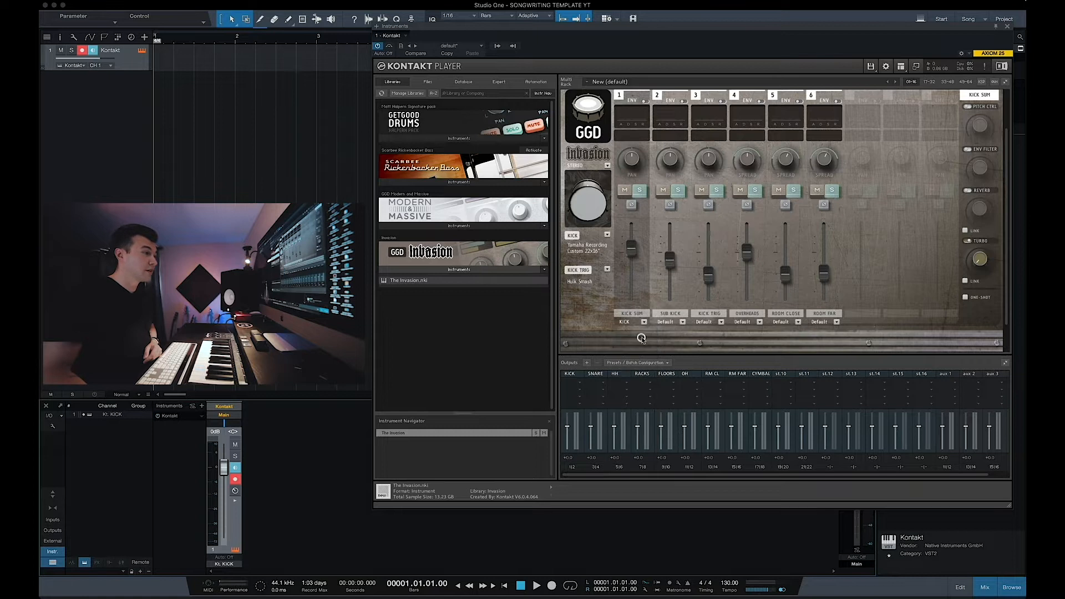
{"action": "left_click", "coordinate": [672, 324]}
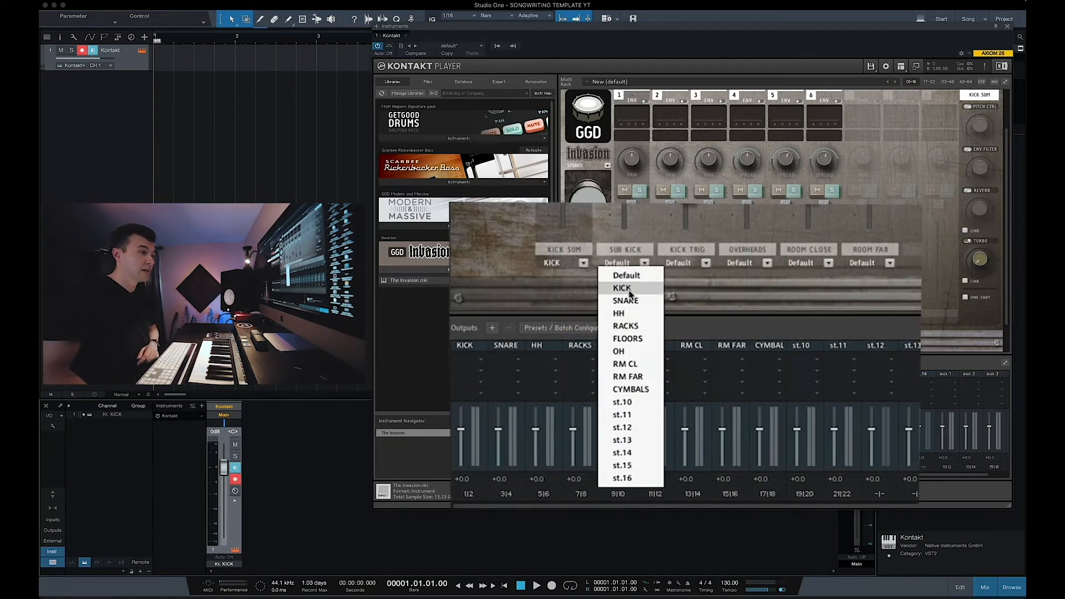
{"action": "left_click", "coordinate": [622, 288]}
{"action": "left_click", "coordinate": [696, 263]}
{"action": "left_click", "coordinate": [695, 289]}
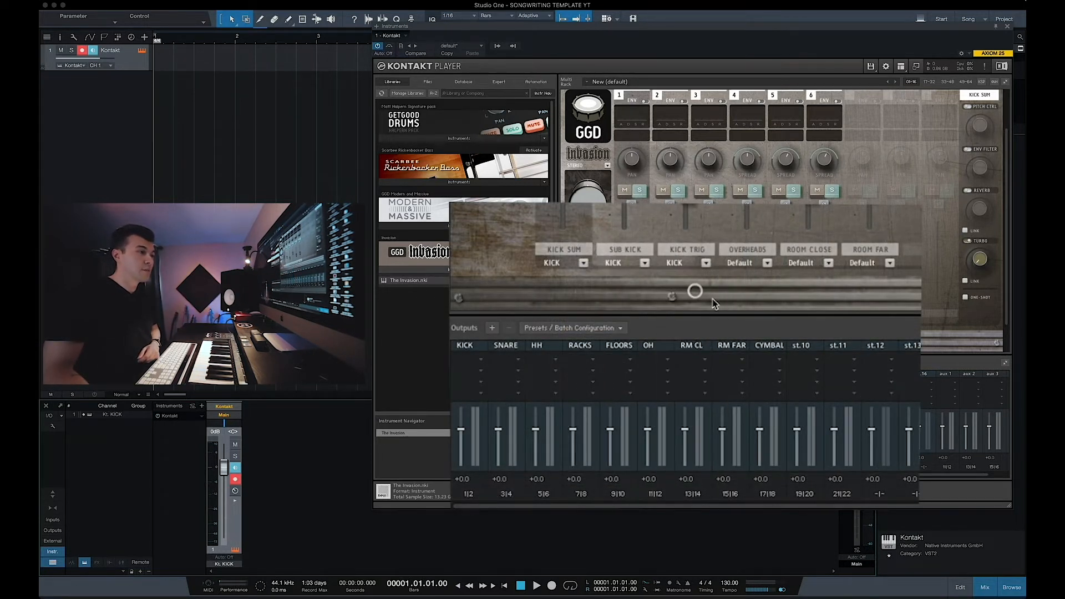
Step: Route the kick's overheads channel to OH, room close to RM CL and room far to RM FAR
{"action": "left_click", "coordinate": [753, 263]}
{"action": "left_click", "coordinate": [763, 359]}
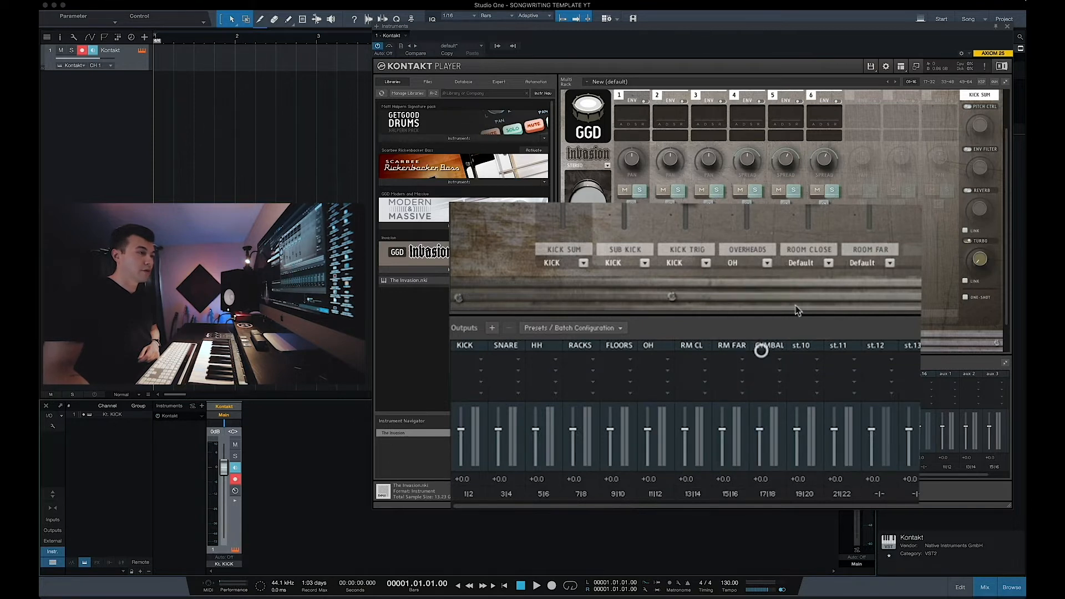
{"action": "left_click", "coordinate": [816, 266]}
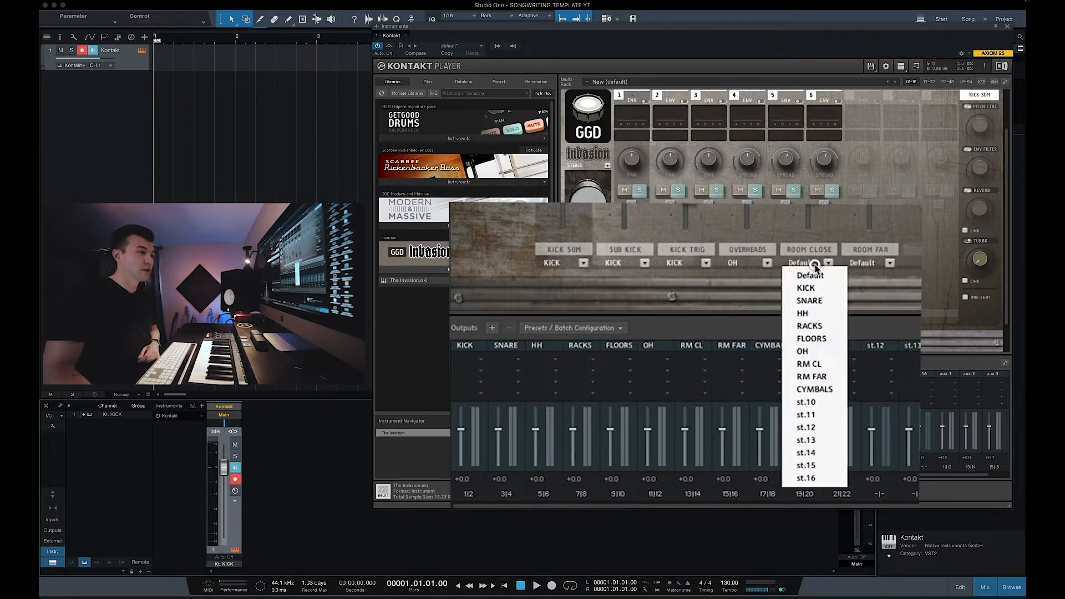
{"action": "left_click", "coordinate": [810, 363]}
{"action": "left_click", "coordinate": [882, 263]}
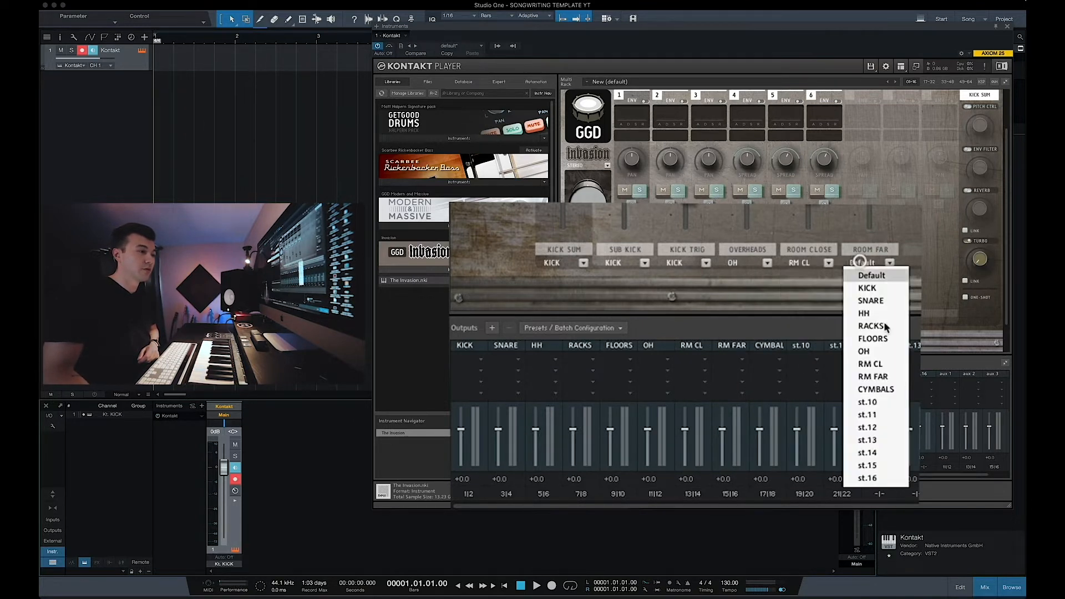
{"action": "left_click", "coordinate": [881, 376]}
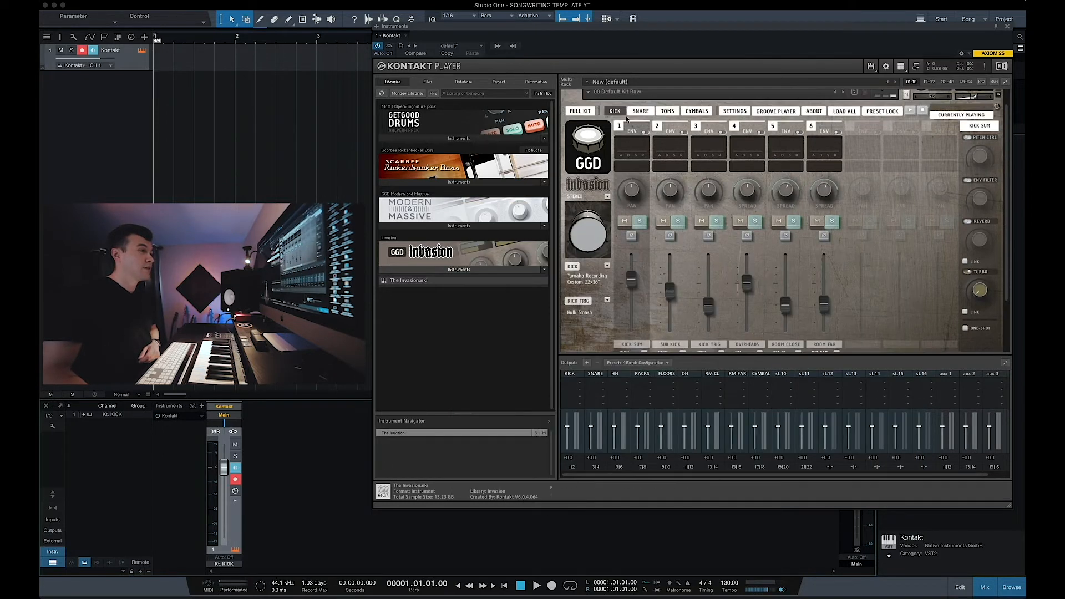
Step: On the snare mixer page, route the snare top, snare bottom and snare trig channels to the SNARE output
{"action": "left_click", "coordinate": [639, 111]}
{"action": "scroll", "coordinate": [595, 328], "scroll_direction": "down", "scroll_amount": 1}
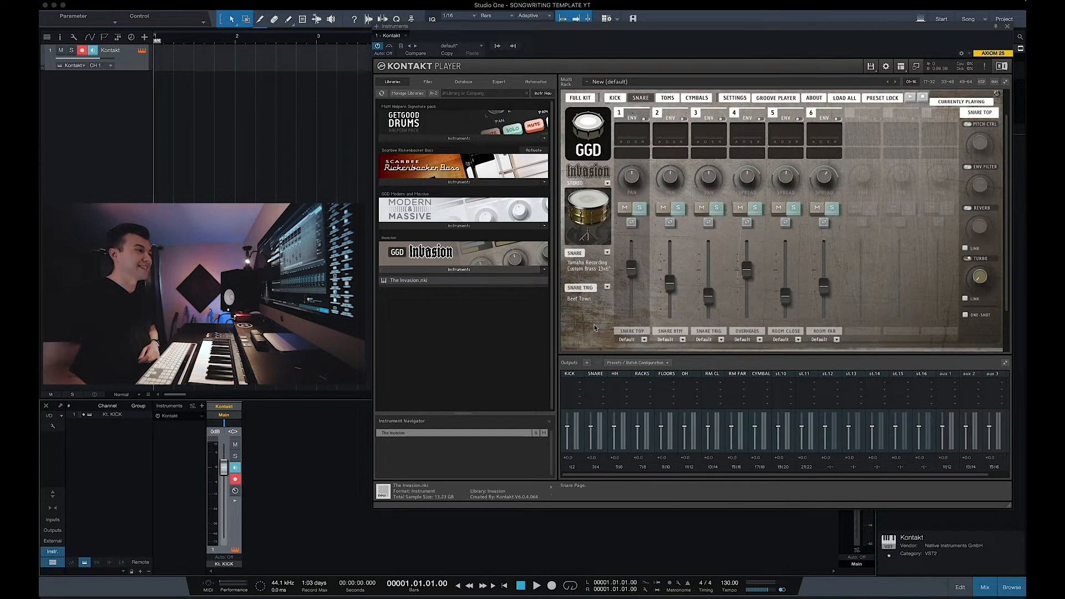
{"action": "left_click", "coordinate": [638, 340]}
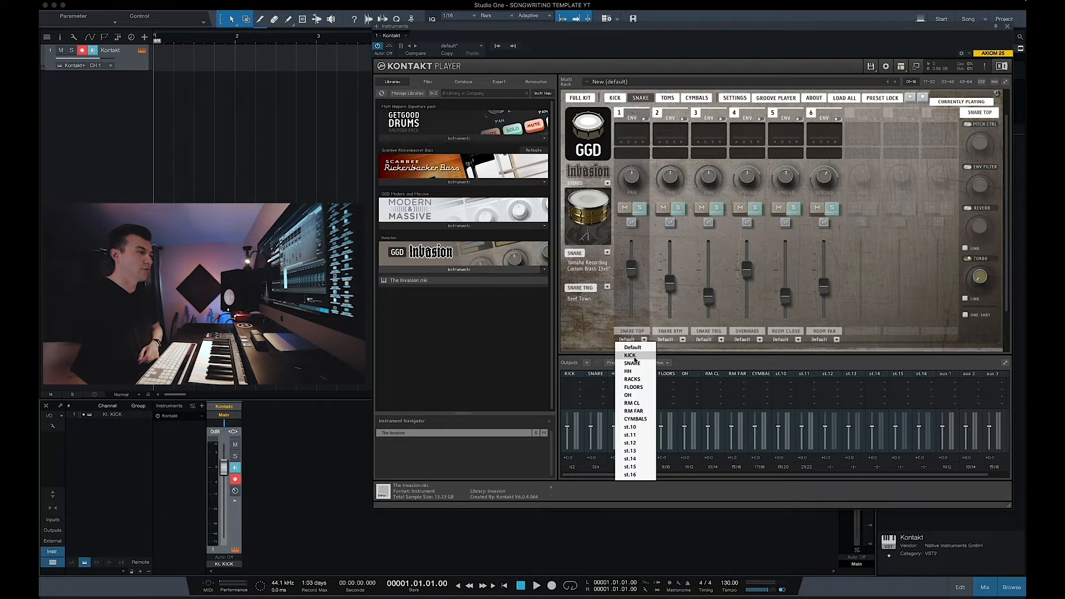
{"action": "left_click", "coordinate": [632, 363]}
{"action": "left_click", "coordinate": [678, 340]}
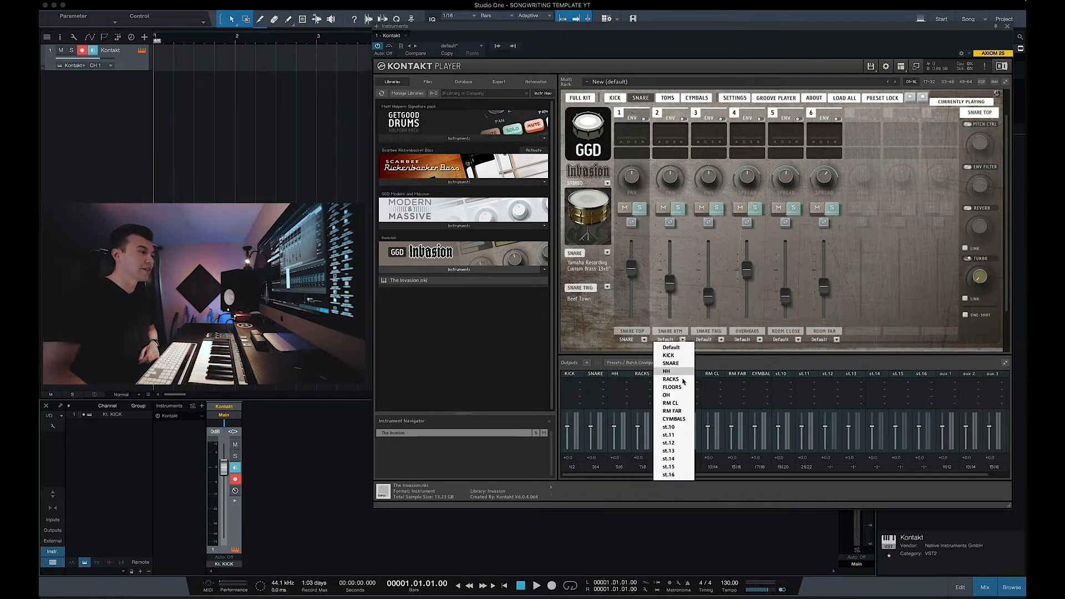
{"action": "left_click", "coordinate": [674, 403]}
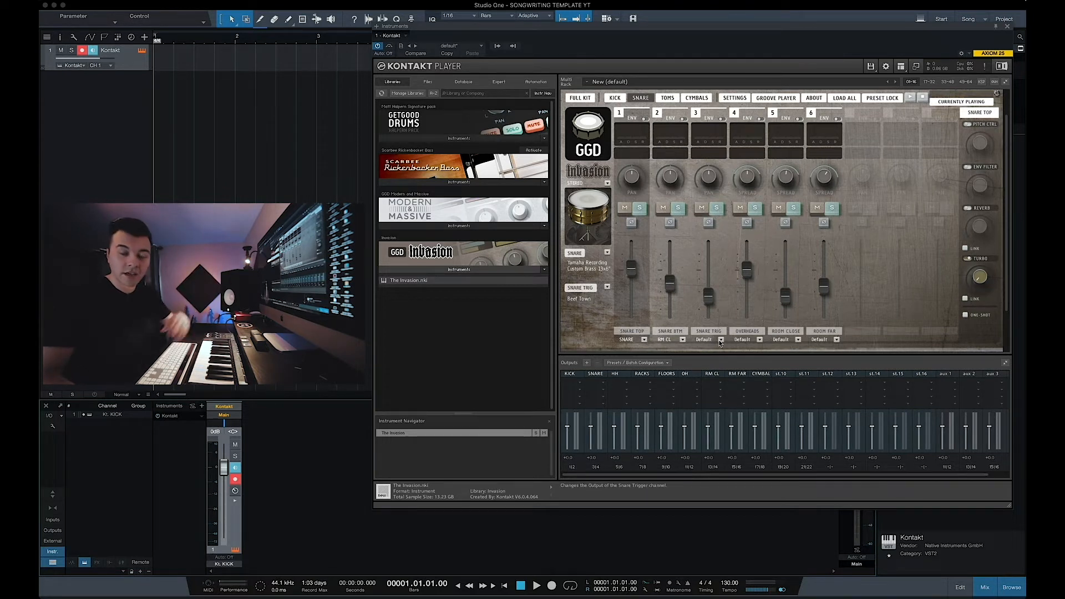
{"action": "left_click", "coordinate": [682, 339]}
{"action": "left_click", "coordinate": [671, 364]}
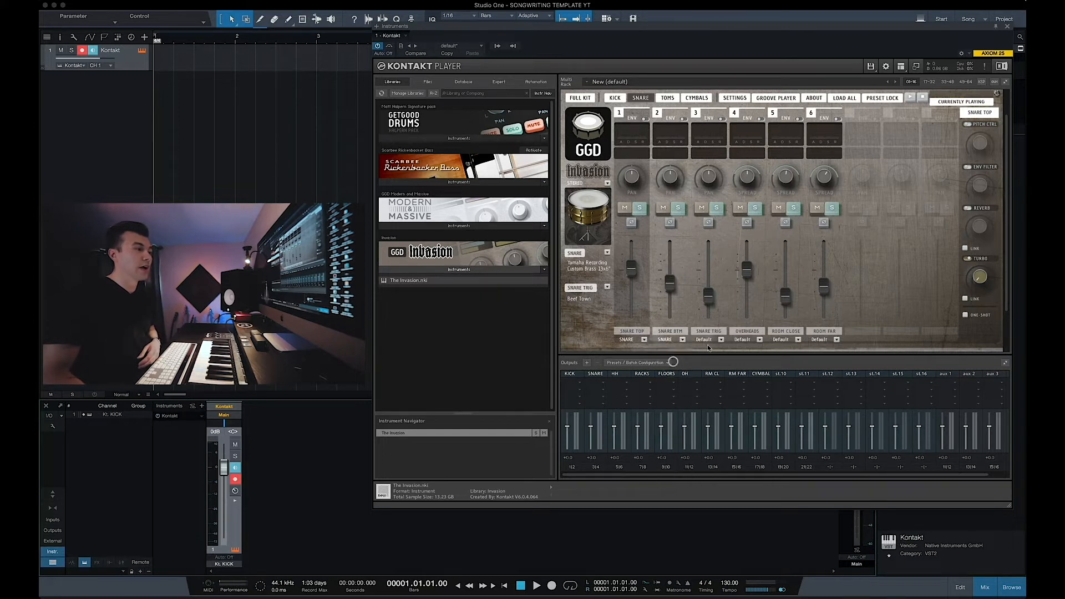
{"action": "left_click", "coordinate": [721, 339]}
{"action": "left_click", "coordinate": [715, 365]}
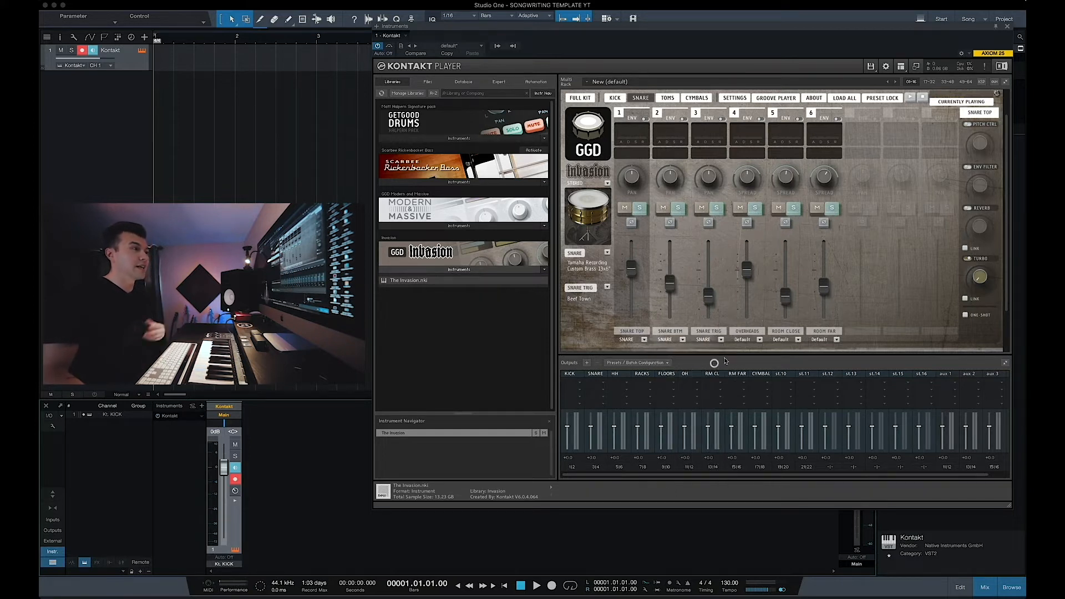
Step: Route the snare's overheads channel to OH, room close to RM CL and room far to RM FAR
{"action": "left_click", "coordinate": [759, 340]}
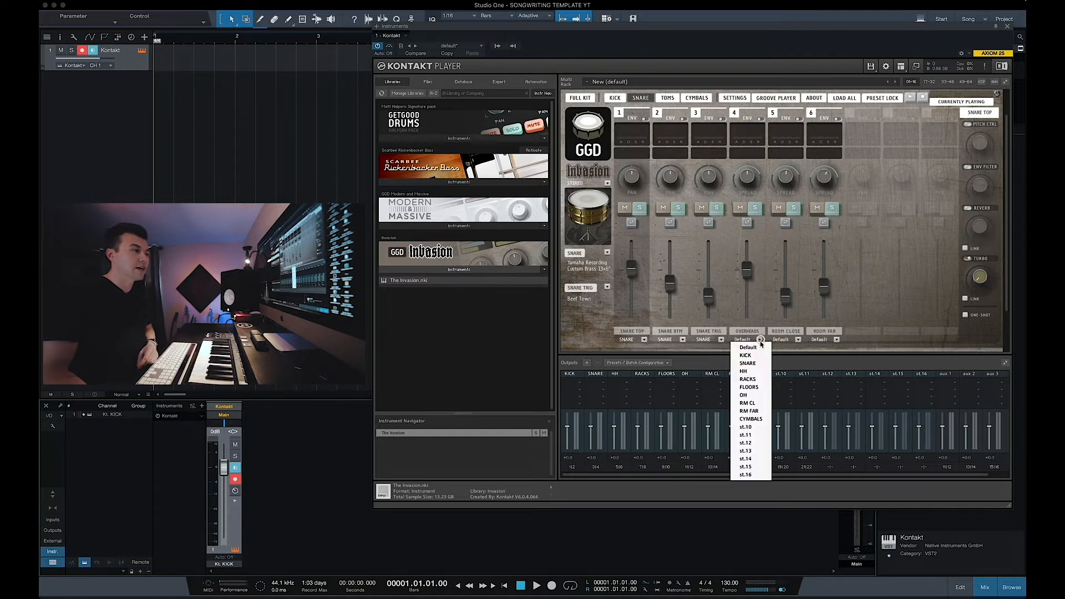
{"action": "left_click", "coordinate": [750, 396]}
{"action": "left_click", "coordinate": [797, 340]}
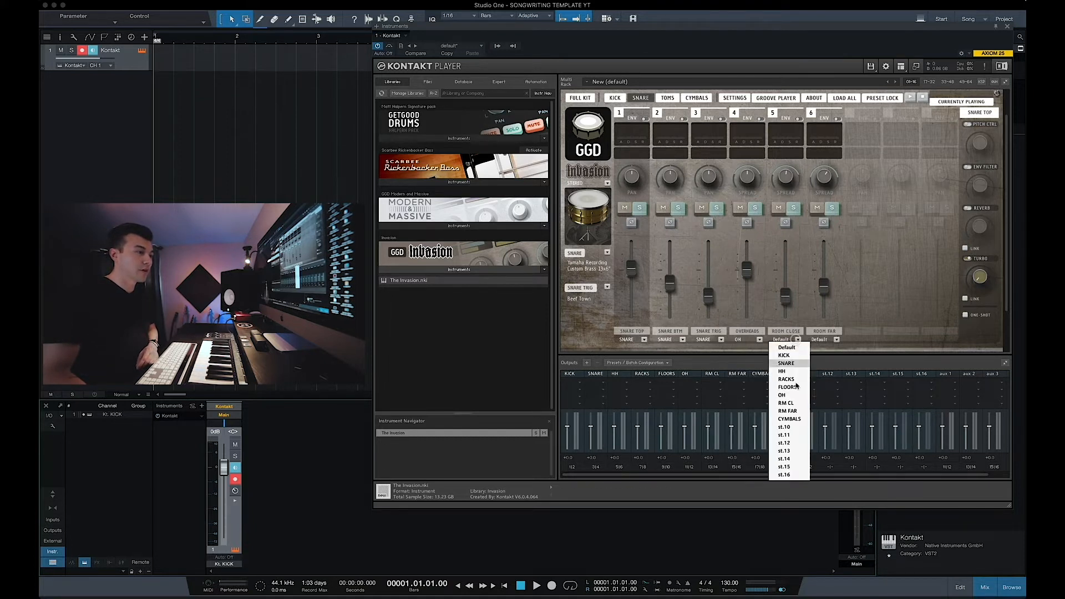
{"action": "left_click", "coordinate": [788, 403]}
{"action": "left_click", "coordinate": [837, 339]}
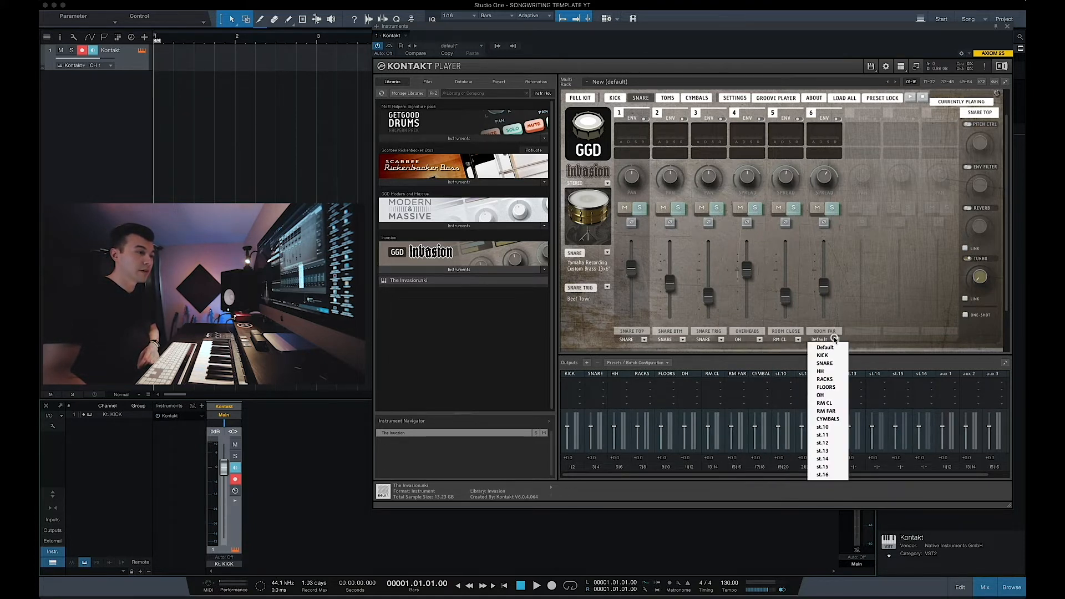
{"action": "left_click", "coordinate": [830, 411]}
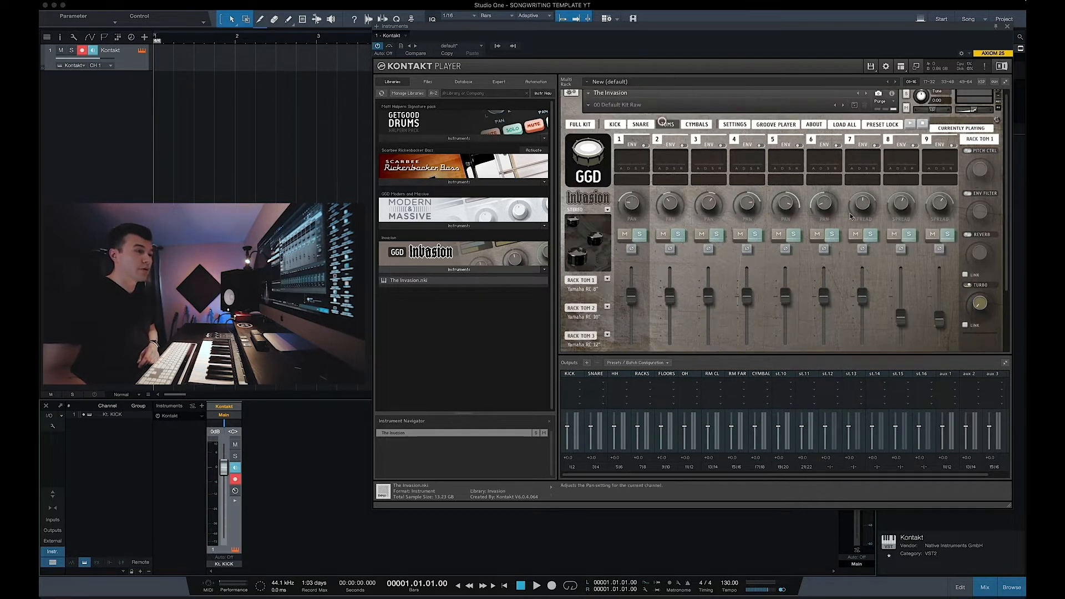
Step: On the toms mixer page, route rack toms 1, 2 and 3 to the RACKS output
{"action": "scroll", "coordinate": [736, 273], "scroll_direction": "down", "scroll_amount": 3}
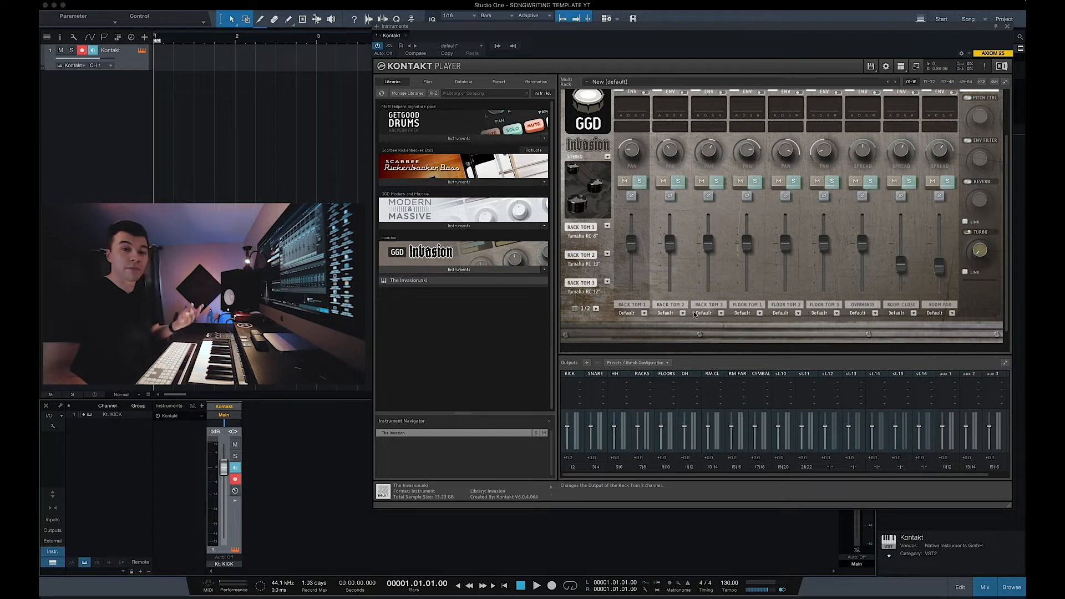
{"action": "left_click", "coordinate": [644, 314]}
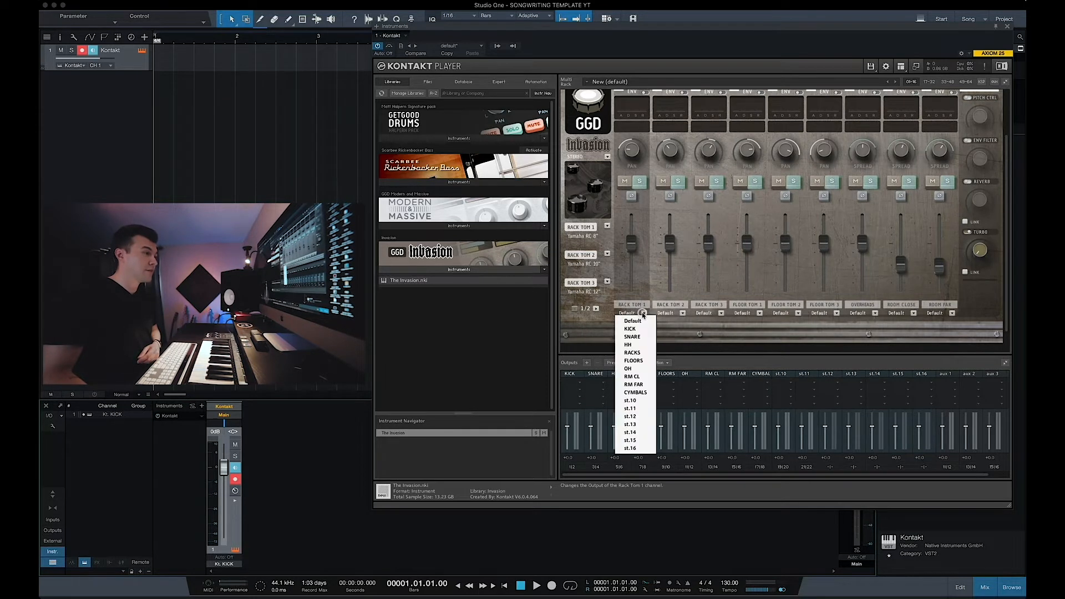
{"action": "left_click", "coordinate": [626, 353]}
{"action": "left_click", "coordinate": [678, 315]}
{"action": "left_click", "coordinate": [670, 353]}
{"action": "left_click", "coordinate": [721, 314]}
{"action": "left_click", "coordinate": [709, 353]}
Step: Route floor toms 1, 2 and 3 to the FLOORS output
{"action": "left_click", "coordinate": [759, 314]}
{"action": "left_click", "coordinate": [758, 359]}
{"action": "left_click", "coordinate": [798, 314]}
{"action": "left_click", "coordinate": [787, 361]}
{"action": "left_click", "coordinate": [837, 314]}
{"action": "left_click", "coordinate": [826, 361]}
Step: Route the toms' overheads channel to OH, room close to RM CL and room far to RM FAR
{"action": "left_click", "coordinate": [866, 313]}
{"action": "left_click", "coordinate": [863, 366]}
{"action": "left_click", "coordinate": [913, 314]}
{"action": "left_click", "coordinate": [898, 374]}
{"action": "left_click", "coordinate": [952, 313]}
{"action": "left_click", "coordinate": [943, 380]}
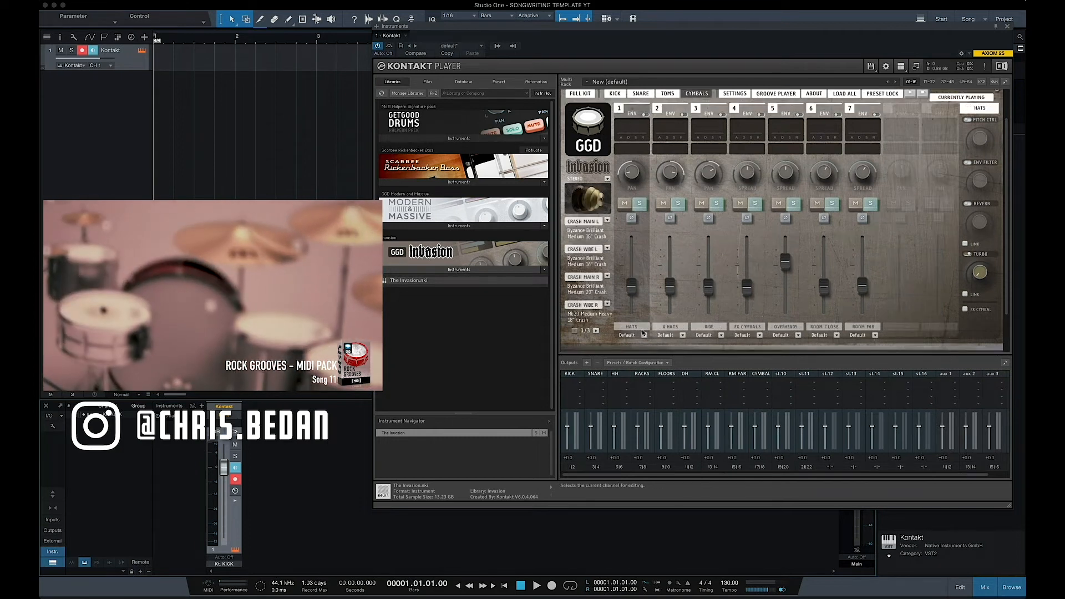
Step: On the cymbals mixer page, route hats and X hats to HH, and ride and FX cymbals to CYMBALS
{"action": "left_click", "coordinate": [643, 334]}
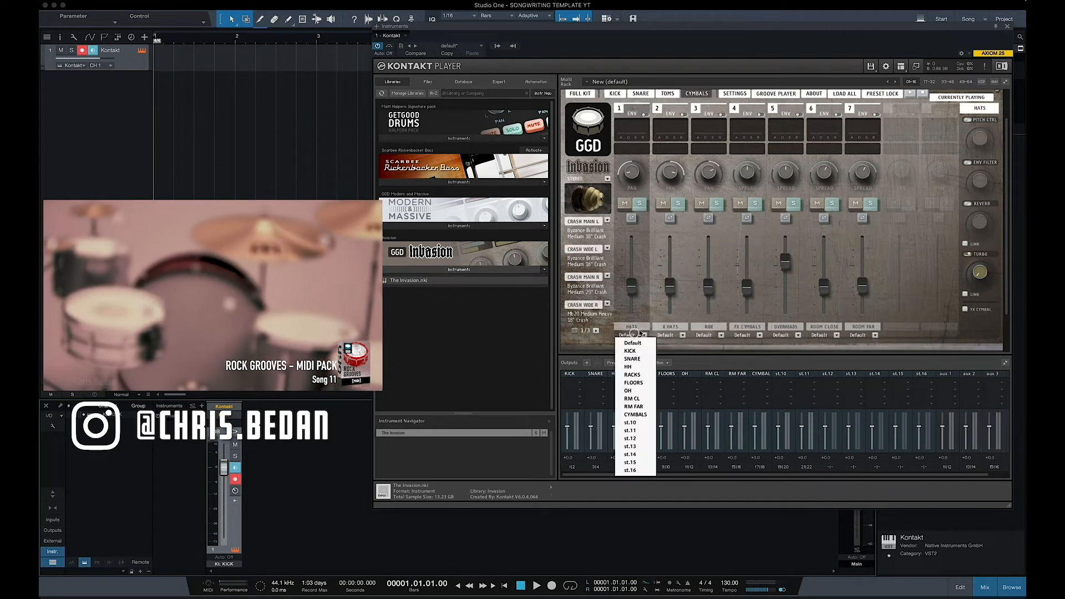
{"action": "left_click", "coordinate": [632, 365]}
{"action": "left_click", "coordinate": [681, 335]}
{"action": "left_click", "coordinate": [671, 364]}
{"action": "left_click", "coordinate": [720, 335]}
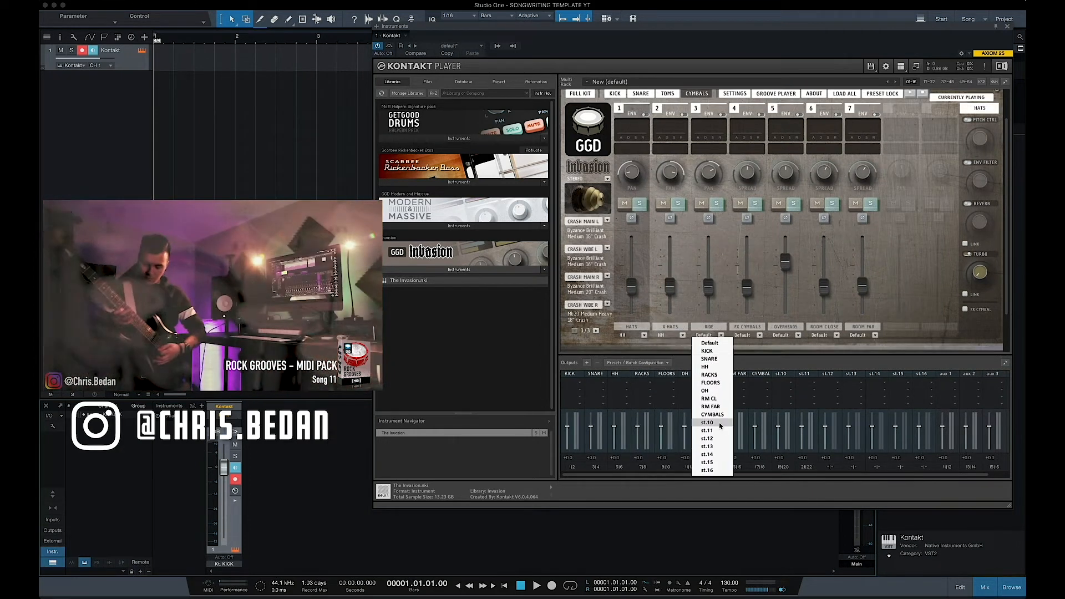
{"action": "left_click", "coordinate": [712, 411]}
{"action": "left_click", "coordinate": [759, 335]}
{"action": "left_click", "coordinate": [752, 411]}
Step: Route the cymbals' overheads channel to OH, room close to RM CL and room far to RM FAR
{"action": "left_click", "coordinate": [791, 336]}
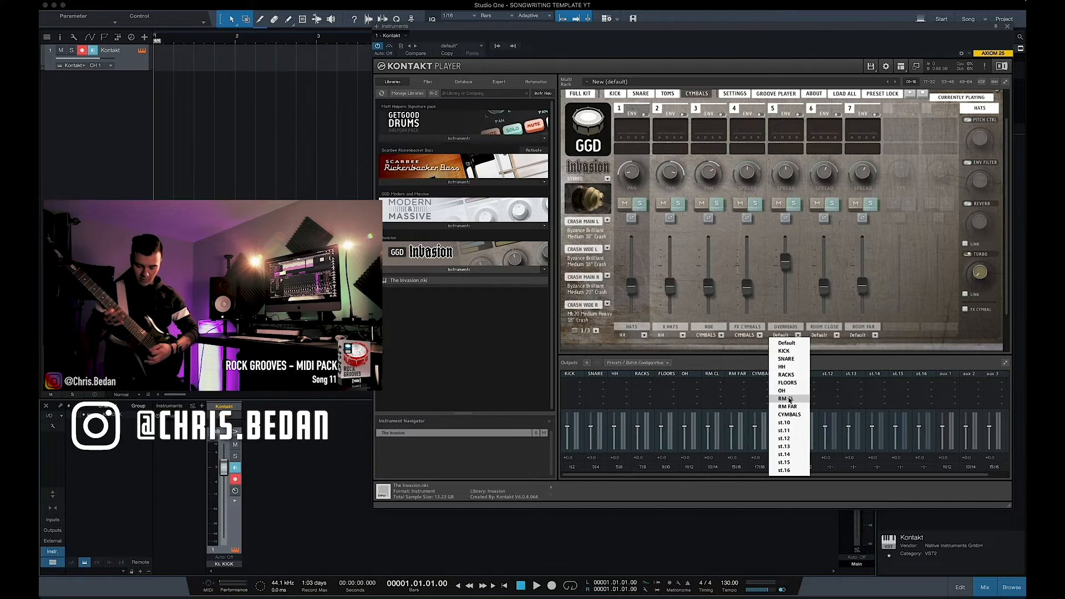
{"action": "left_click", "coordinate": [785, 390]}
{"action": "left_click", "coordinate": [832, 335]}
{"action": "left_click", "coordinate": [823, 399]}
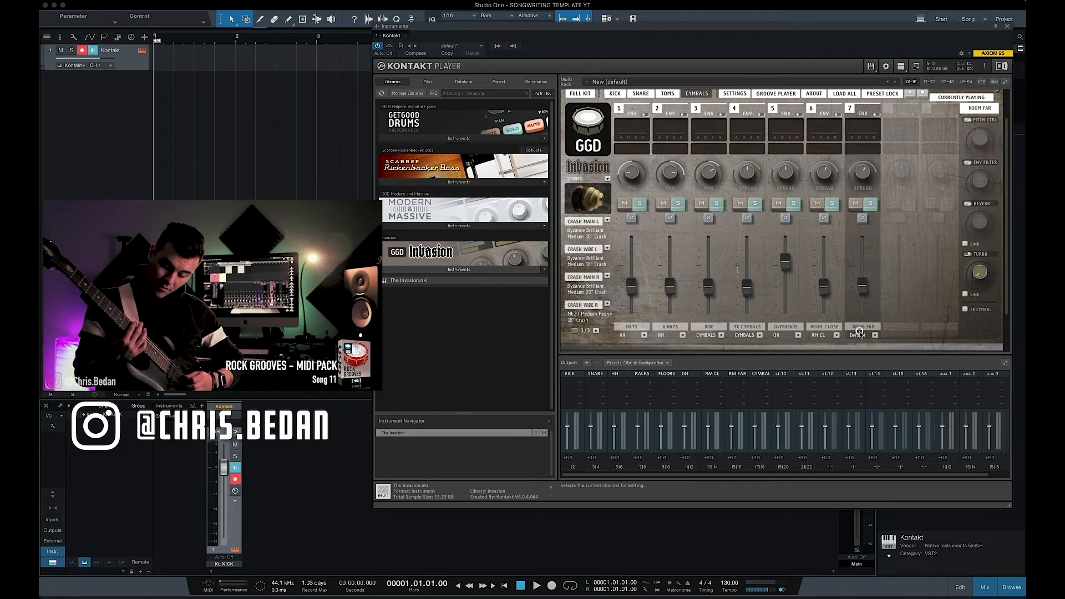
{"action": "left_click", "coordinate": [875, 335]}
{"action": "left_click", "coordinate": [863, 407]}
Step: Go back to the full kit view and load the Ludwig Black Beauty 14x6.5" as the snare
{"action": "left_click", "coordinate": [614, 93]}
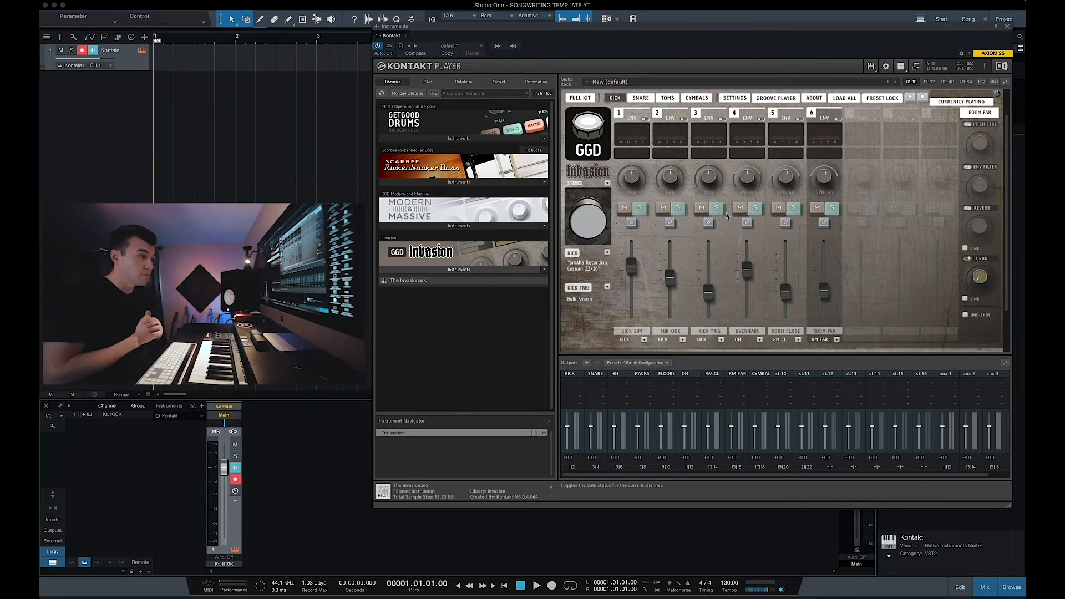
{"action": "left_click", "coordinate": [580, 98]}
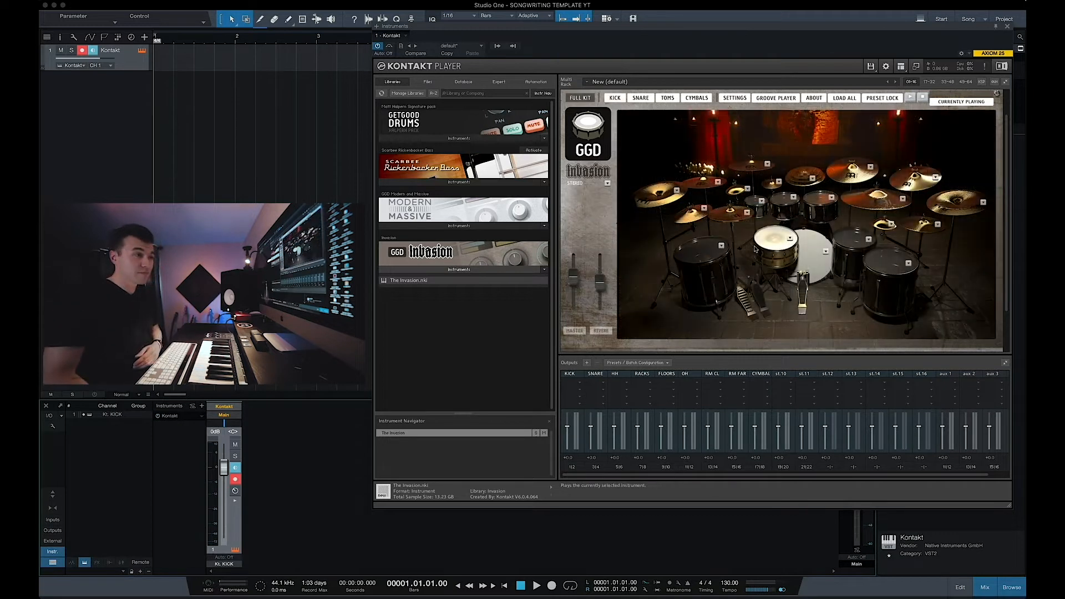
{"action": "left_click", "coordinate": [790, 239]}
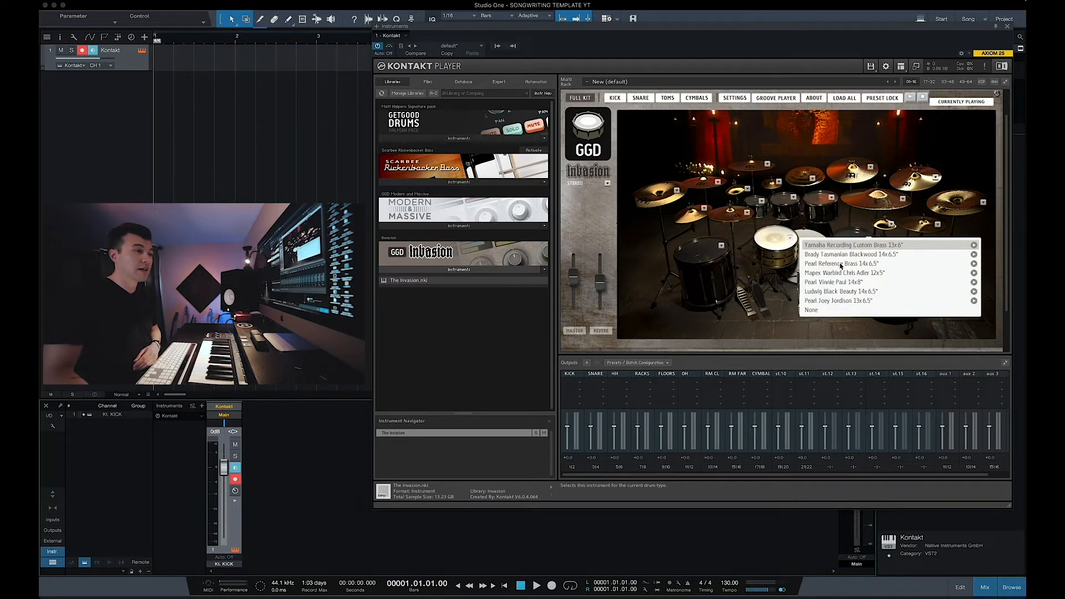
{"action": "left_click", "coordinate": [830, 292]}
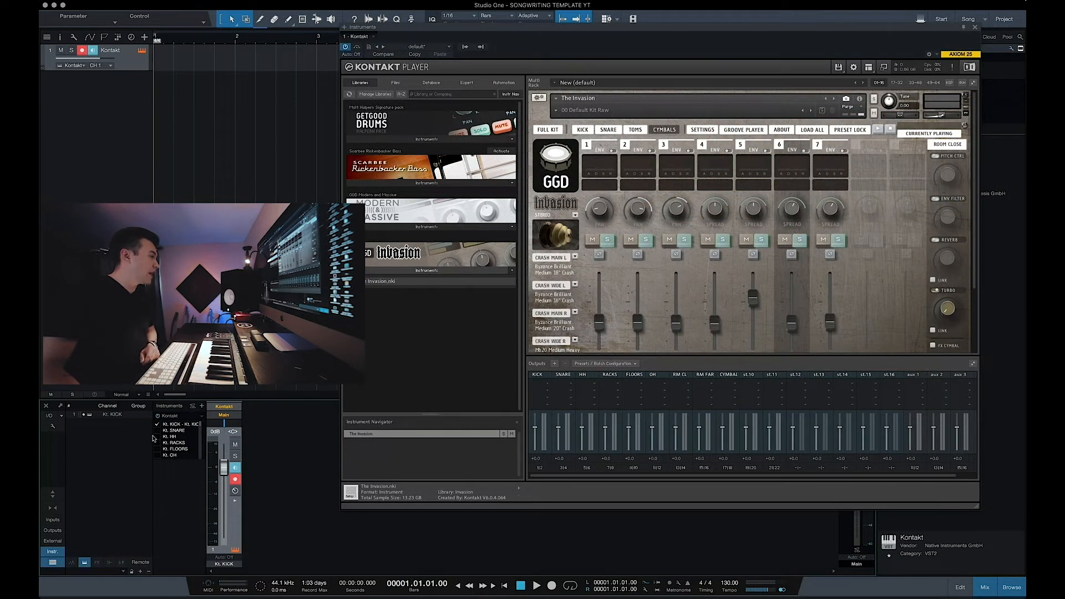
Step: Expand Kontakt's outputs in the mixer's instrument list and enable SNARE, HH, RACKS, FLOORS and OH
{"action": "left_click", "coordinate": [171, 419]}
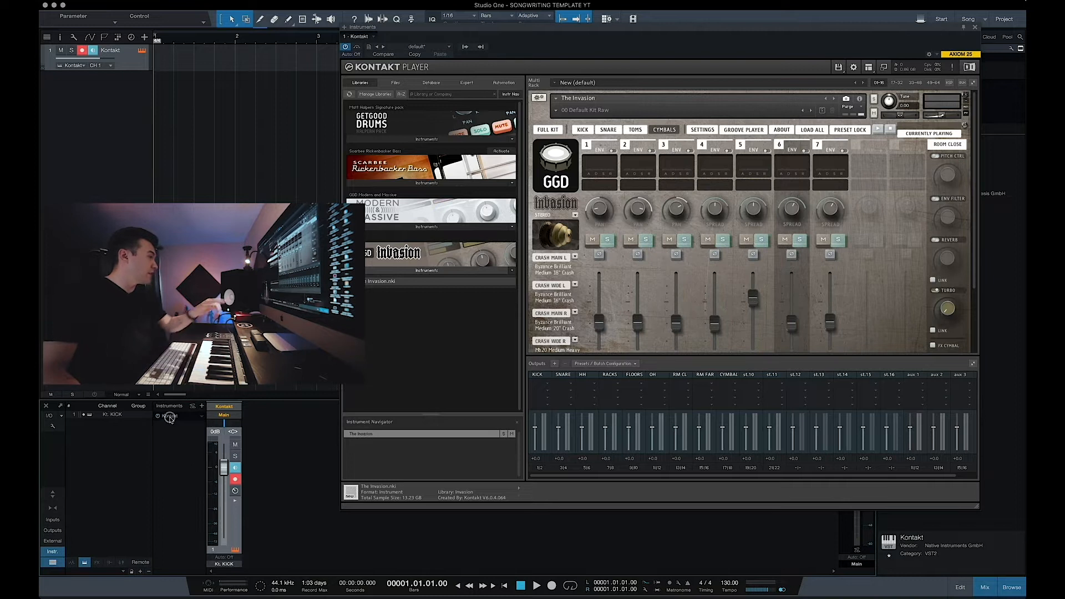
{"action": "left_click", "coordinate": [174, 418]}
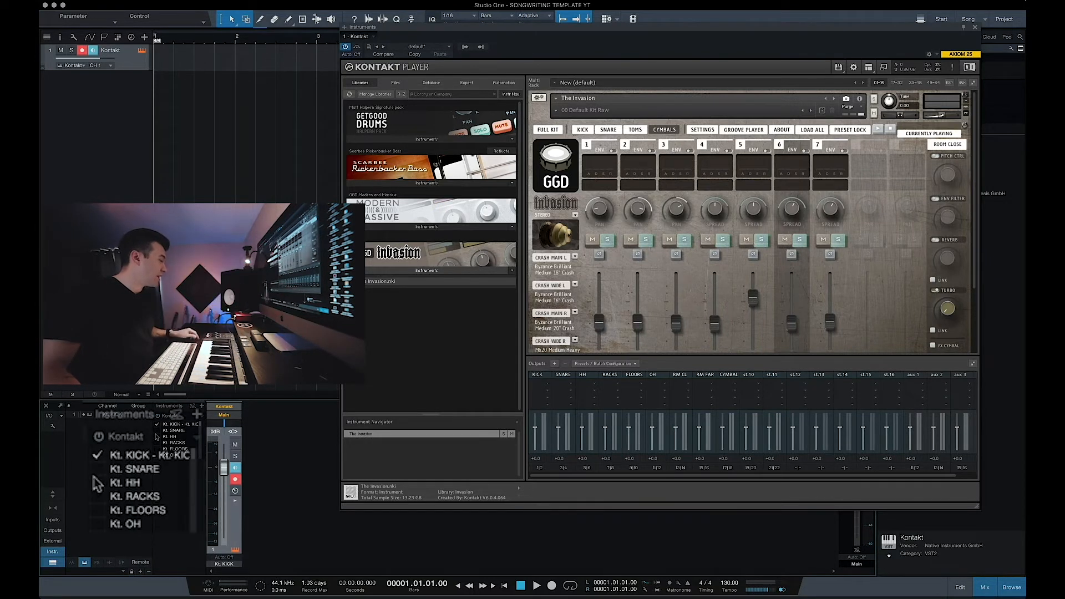
{"action": "left_click", "coordinate": [157, 430]}
{"action": "left_click", "coordinate": [157, 437]}
{"action": "left_click", "coordinate": [156, 443]}
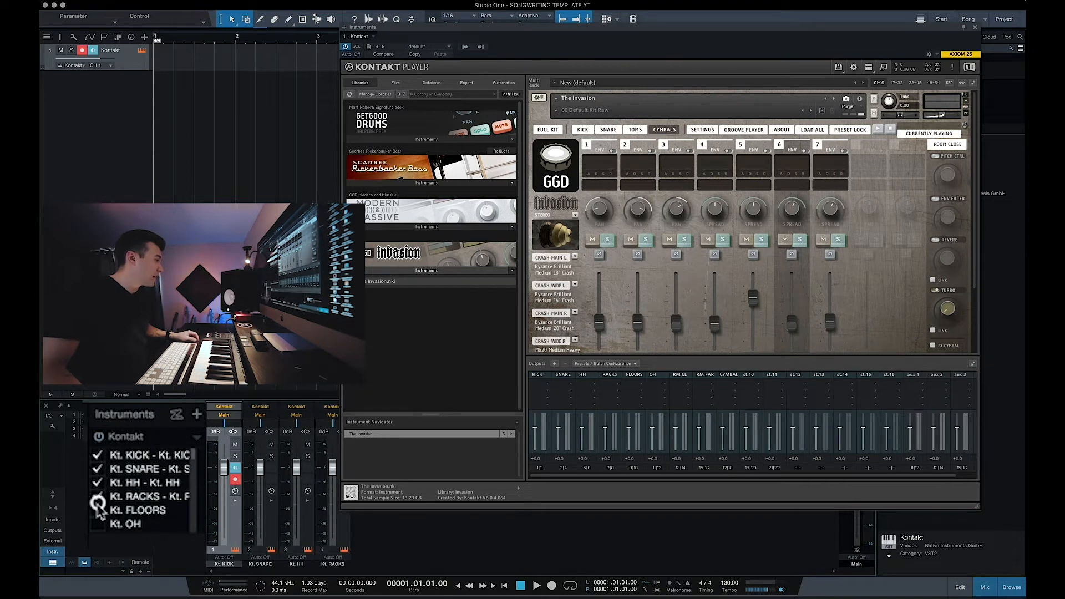
{"action": "left_click", "coordinate": [157, 449]}
{"action": "left_click", "coordinate": [157, 454]}
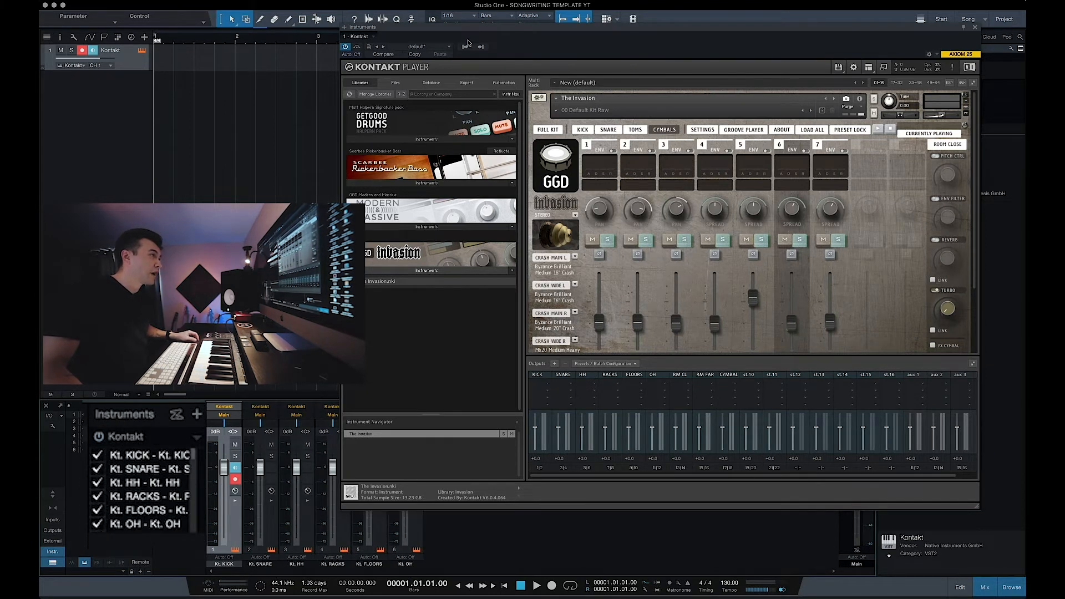
Step: Enable Kontakt's RM CL, RM FAR and CYMBALS outputs in the mixer, and close the Kontakt window
{"action": "left_click_drag", "start_coordinate": [465, 29], "coordinate": [503, 31]}
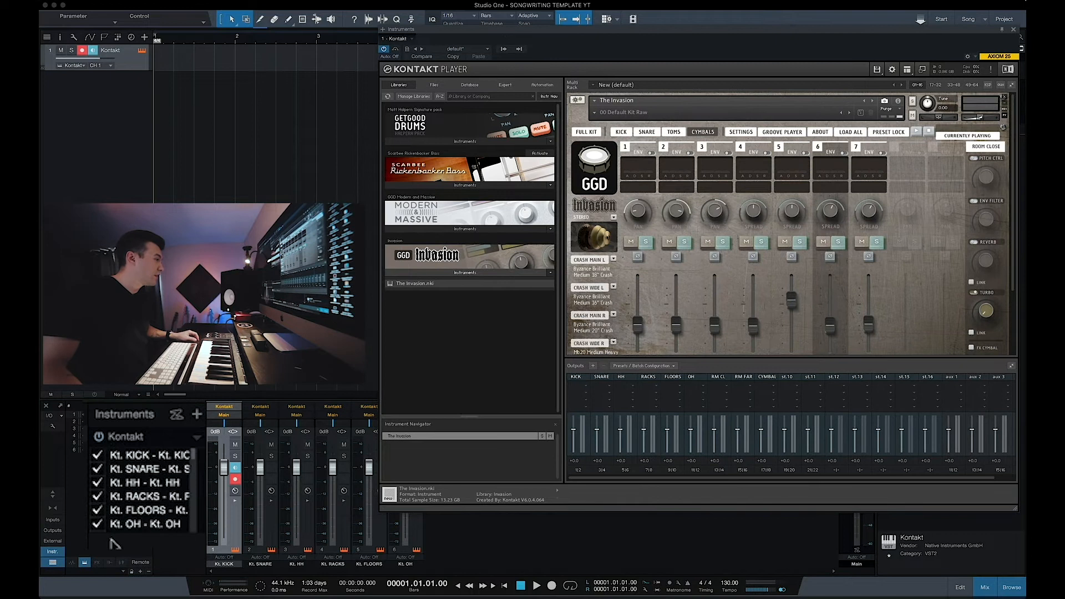
{"action": "scroll", "coordinate": [172, 452], "scroll_direction": "down", "scroll_amount": 3}
{"action": "left_click", "coordinate": [157, 431]}
{"action": "left_click", "coordinate": [157, 436]}
{"action": "left_click", "coordinate": [157, 442]}
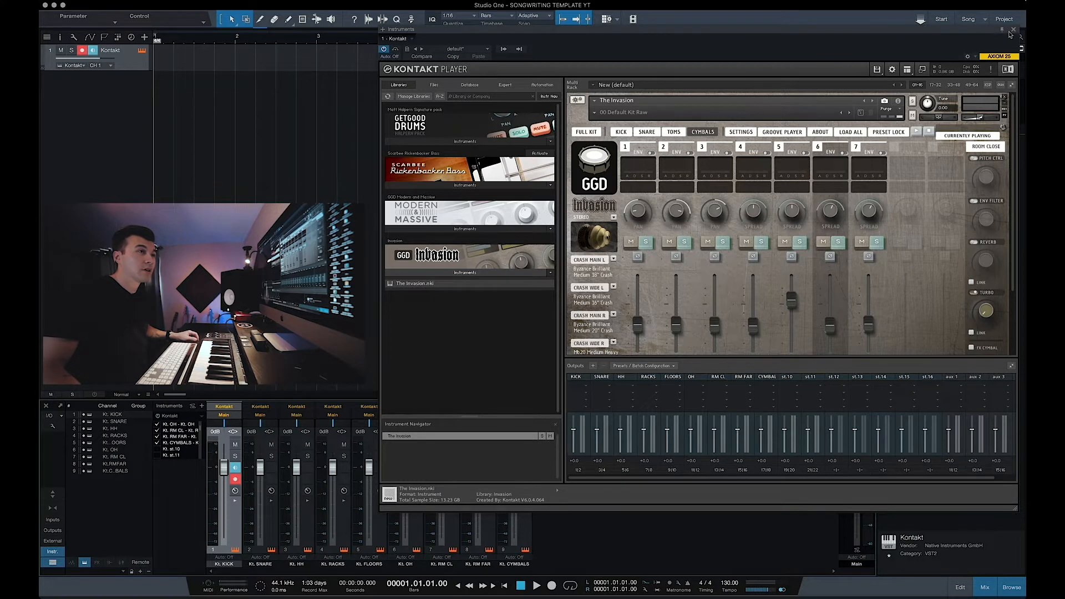
{"action": "left_click", "coordinate": [1013, 30]}
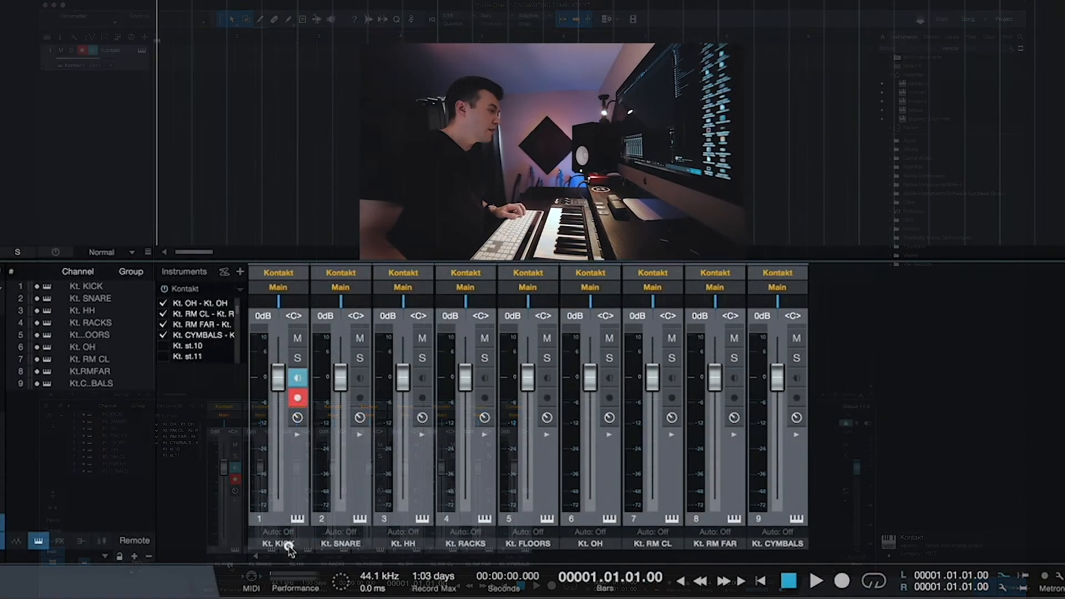
Step: Color all nine drum channels blue and rename the first two KICK and SNARE
{"action": "left_click", "coordinate": [289, 547]}
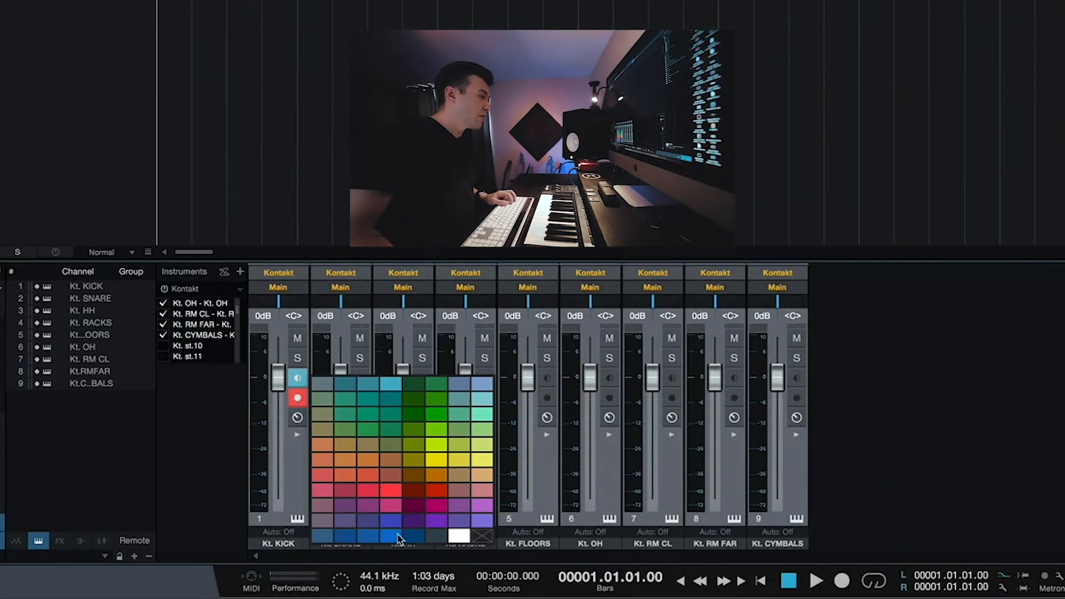
{"action": "left_click", "coordinate": [346, 536]}
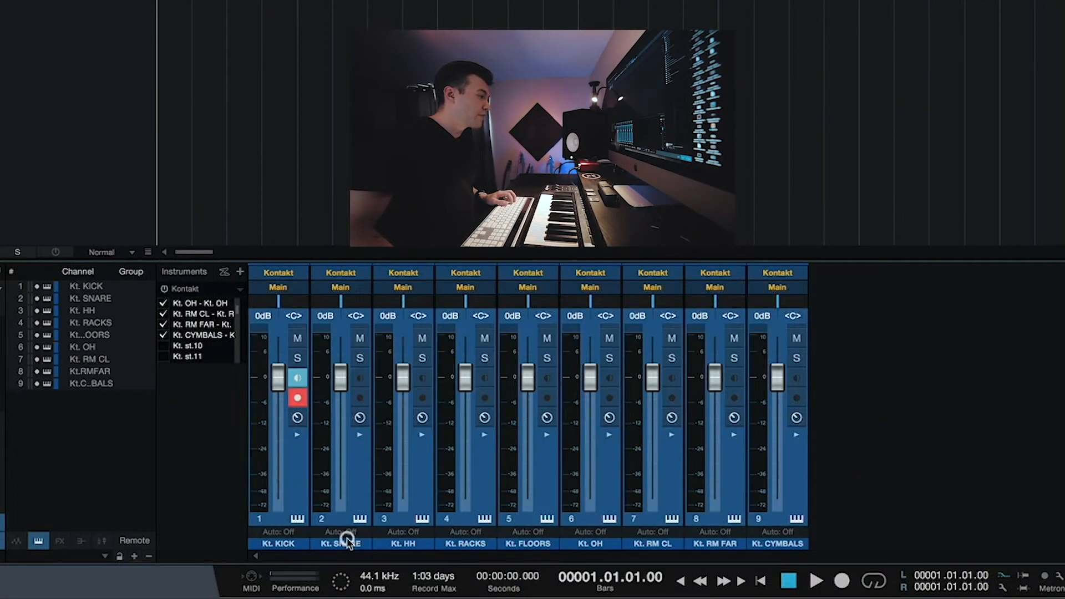
{"action": "double_click", "coordinate": [283, 543]}
{"action": "type", "text": "KIC"}
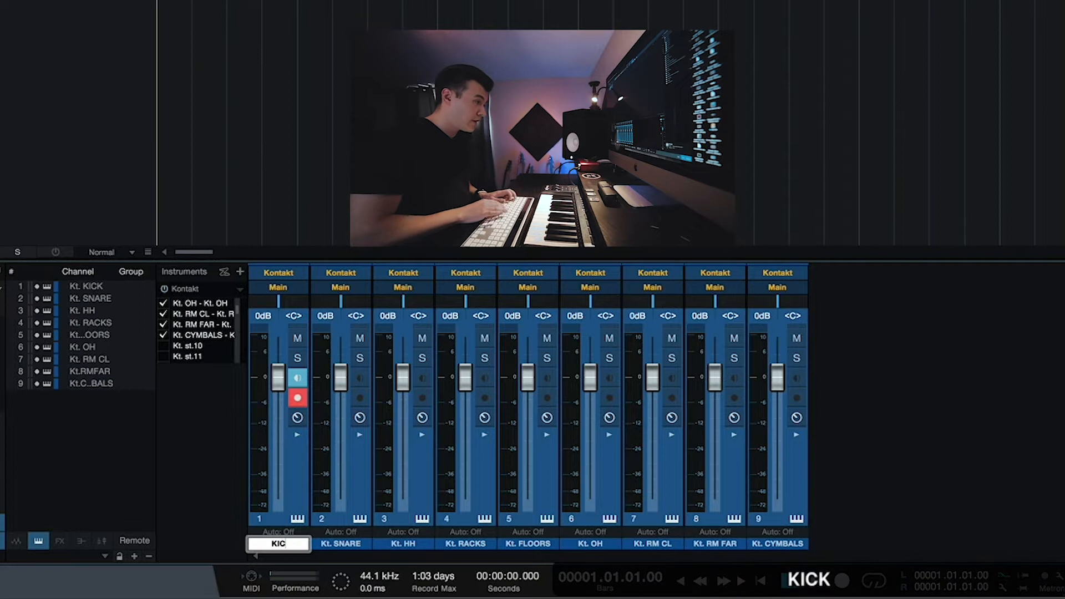
{"action": "type", "text": "K"}
{"action": "key", "text": "Tab"}
{"action": "type", "text": "SNARE"}
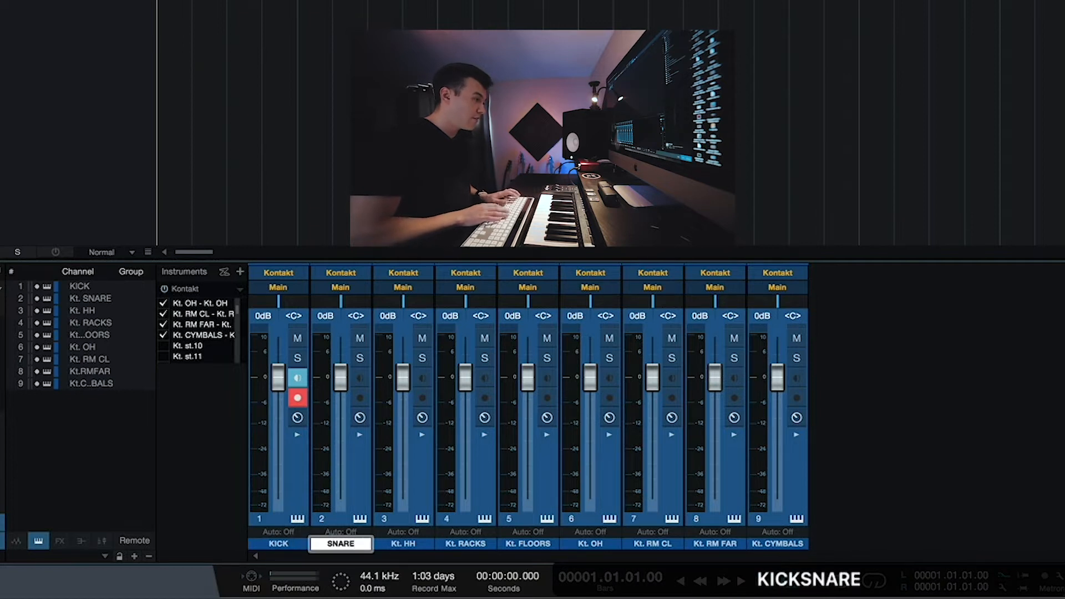
Step: Rename mixer channels 3, 4 and 5 as HH, RACKS and FLOORS
{"action": "key", "text": "Tab"}
{"action": "type", "text": "HH"}
{"action": "key", "text": "Tab"}
{"action": "type", "text": "RACKS"}
{"action": "key", "text": "Tab"}
{"action": "type", "text": "FLOORS"}
Step: Rename mixer channels 6 to 9 as OH, ROOM CL, ROOM FAR and CYMBALS
{"action": "key", "text": "Tab"}
{"action": "type", "text": "OH"}
{"action": "key", "text": "Tab"}
{"action": "type", "text": "ROOM CL"}
{"action": "key", "text": "Tab"}
{"action": "type", "text": "ROOM FAR"}
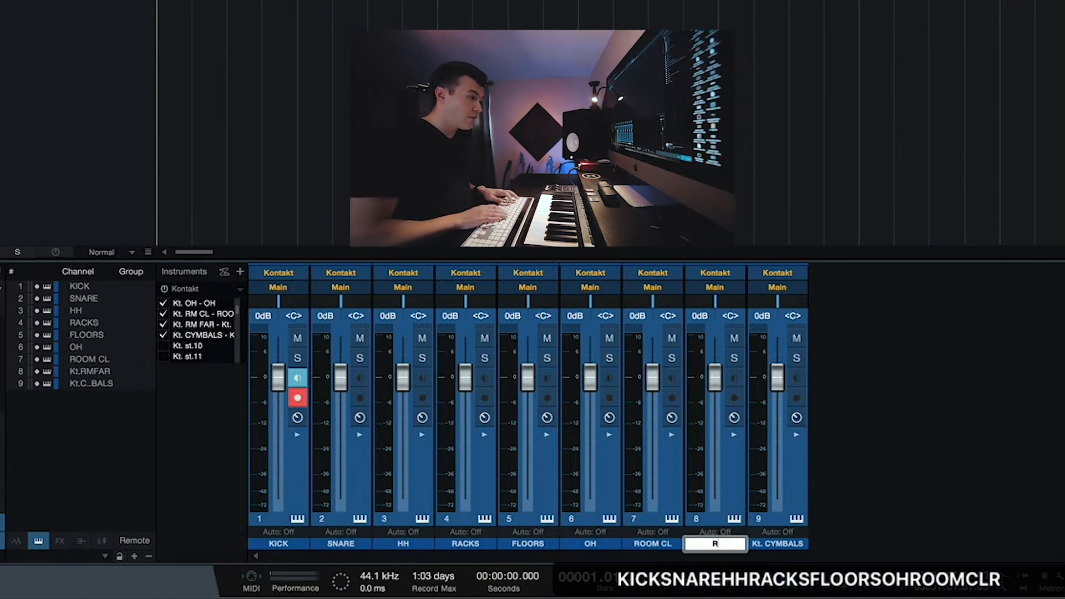
{"action": "key", "text": "Tab"}
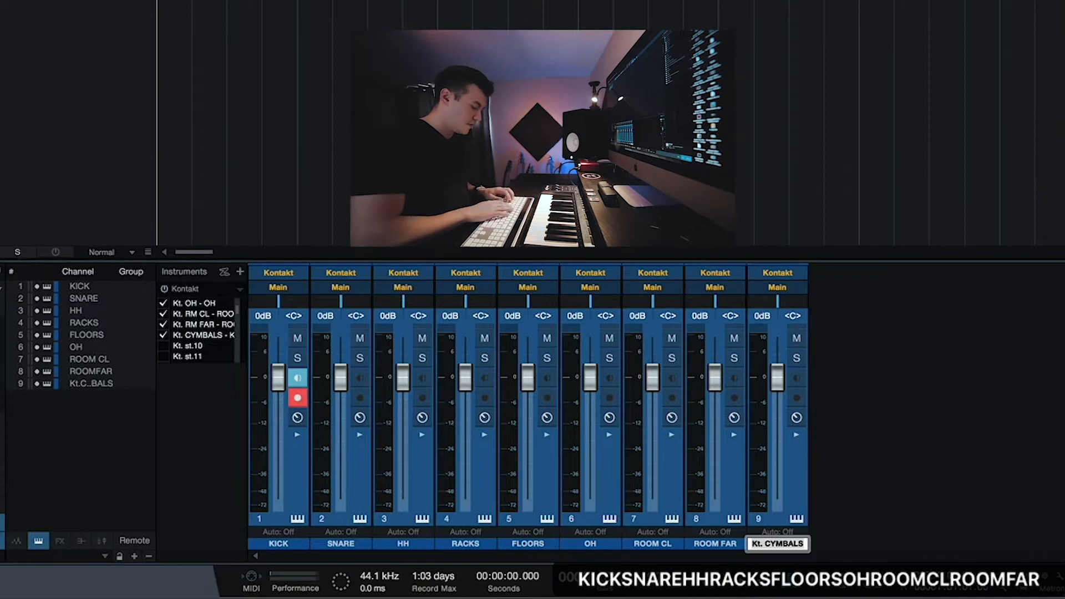
{"action": "type", "text": "CYMBALS"}
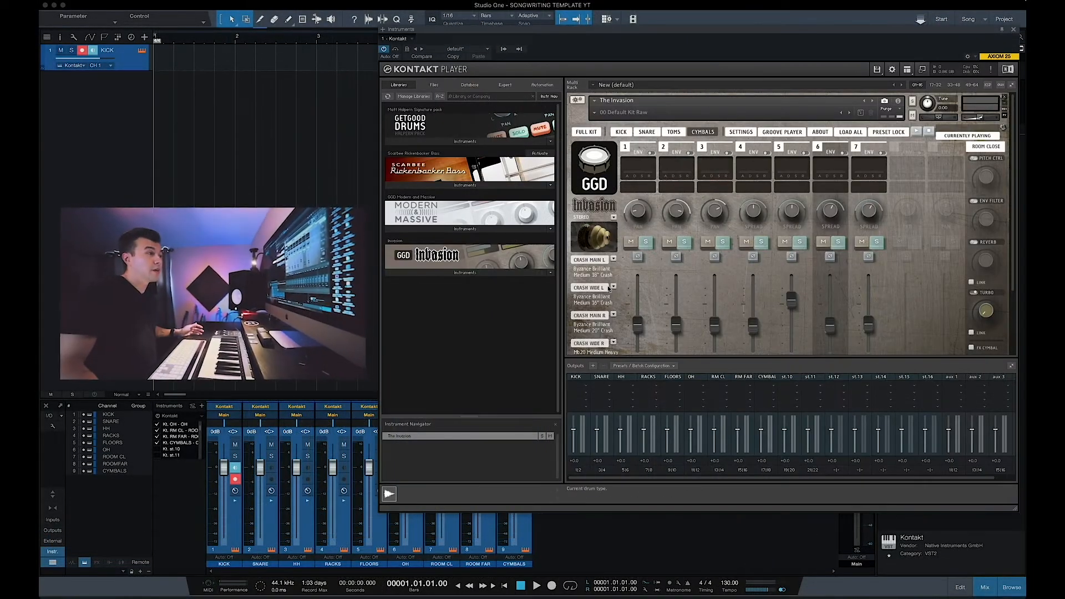
Step: Audition patterns 04 and 05 of Song 11 (125 BPM) from the GGD Rock Groove Pack in Invasion's groove player
{"action": "left_click", "coordinate": [621, 131]}
{"action": "left_click", "coordinate": [587, 132]}
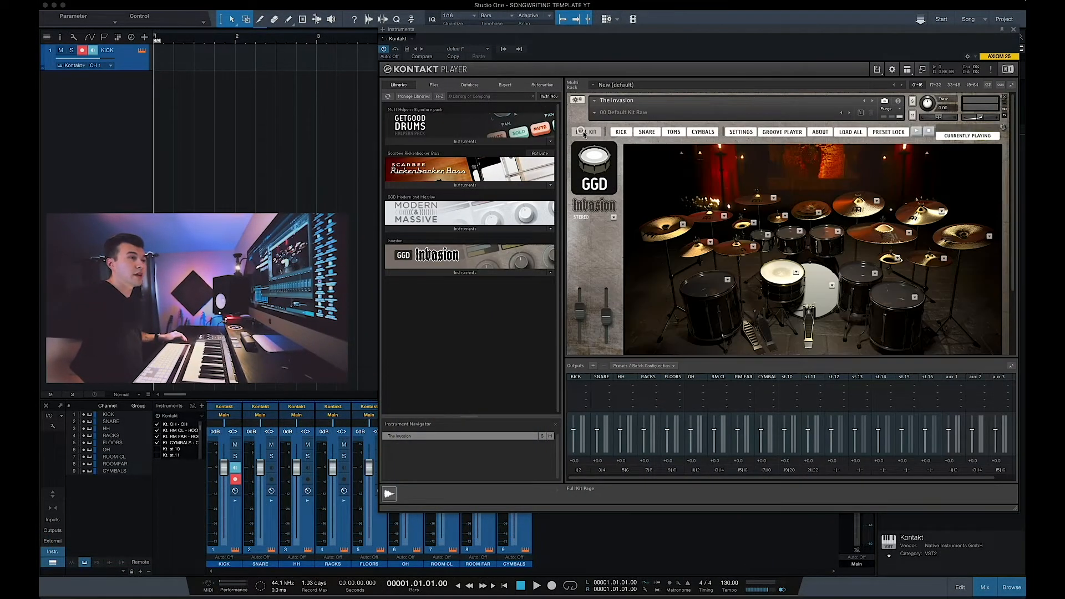
{"action": "left_click", "coordinate": [789, 134]}
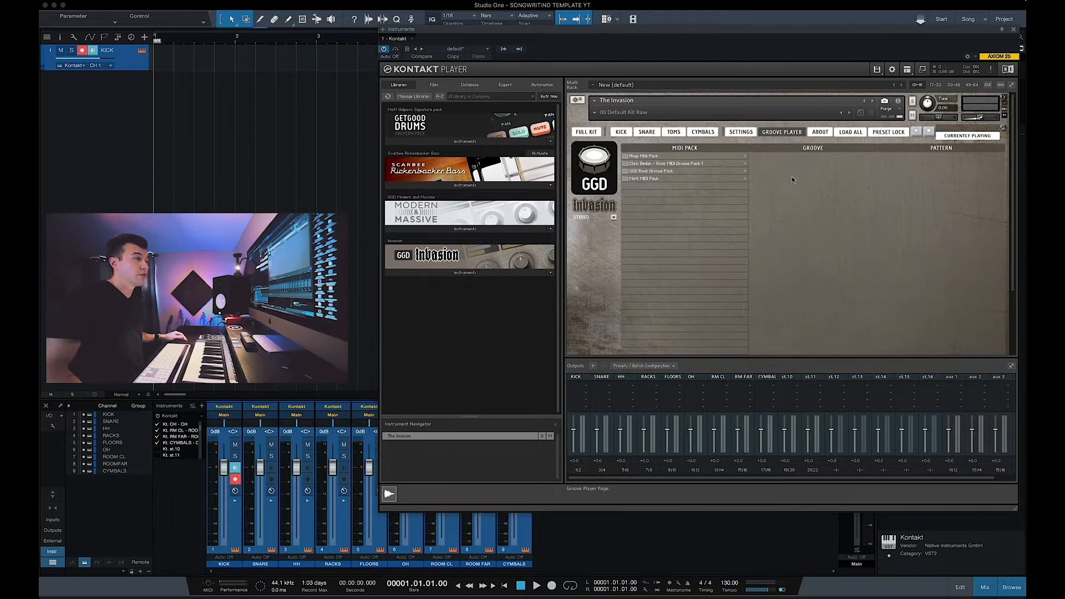
{"action": "left_click", "coordinate": [641, 164]}
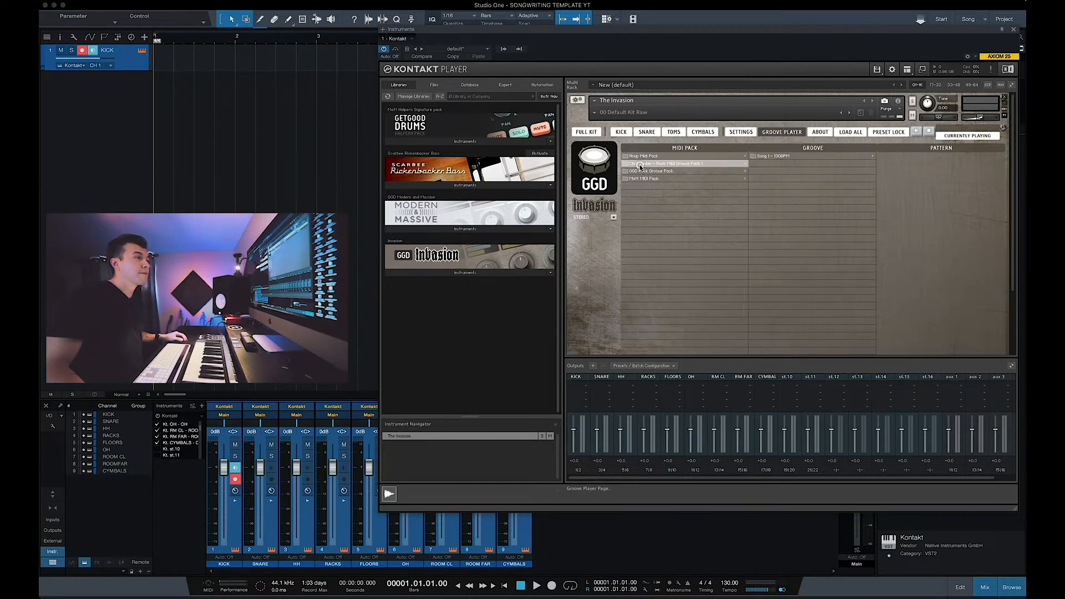
{"action": "left_click", "coordinate": [641, 172]}
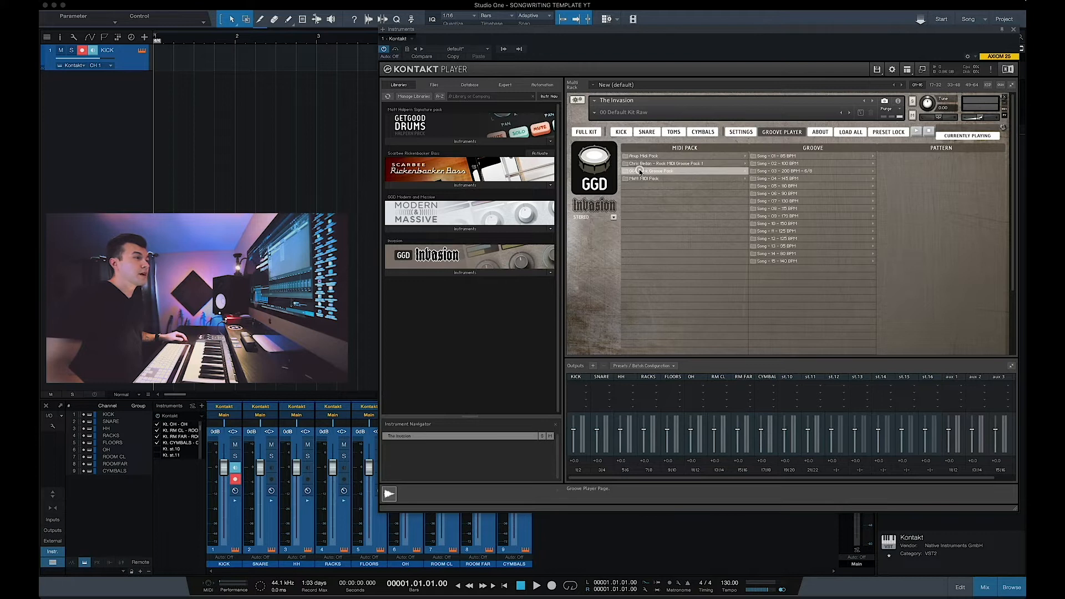
{"action": "left_click", "coordinate": [785, 232]}
{"action": "left_click", "coordinate": [908, 180]}
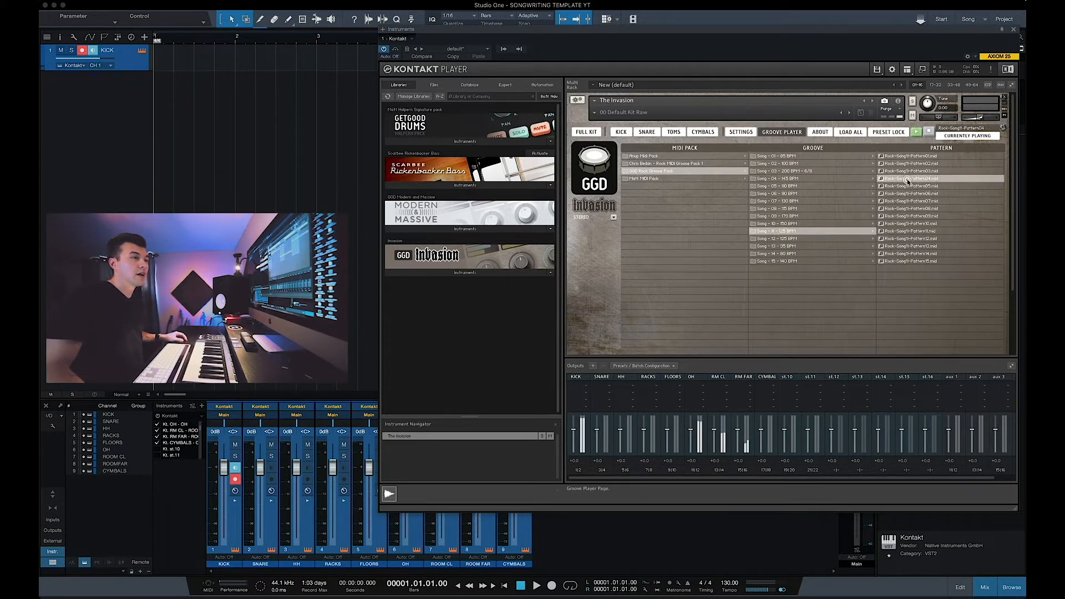
{"action": "left_click", "coordinate": [908, 187]}
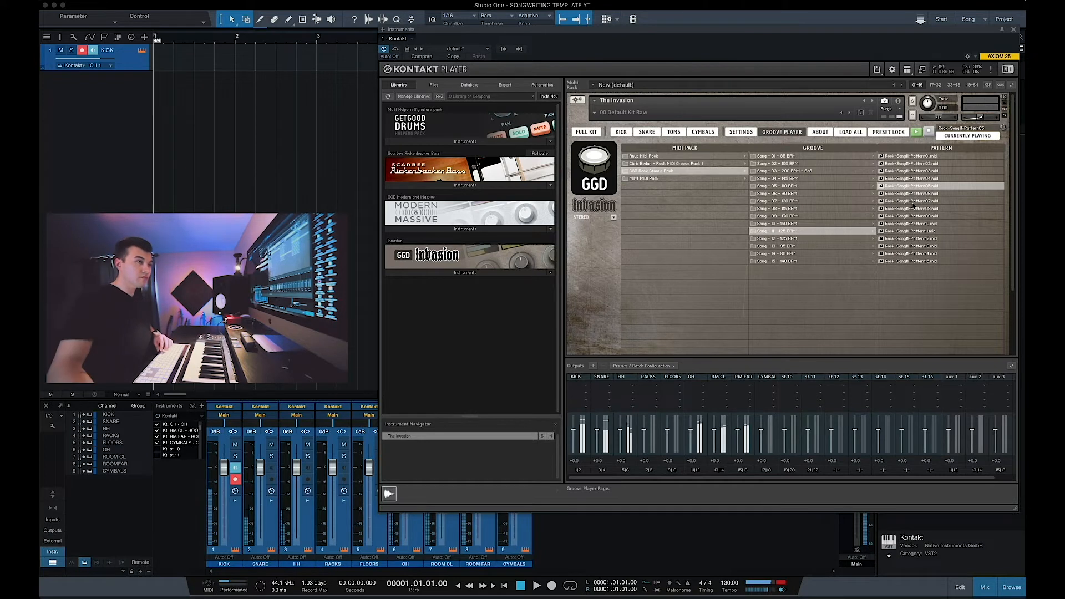
{"action": "left_click", "coordinate": [930, 132]}
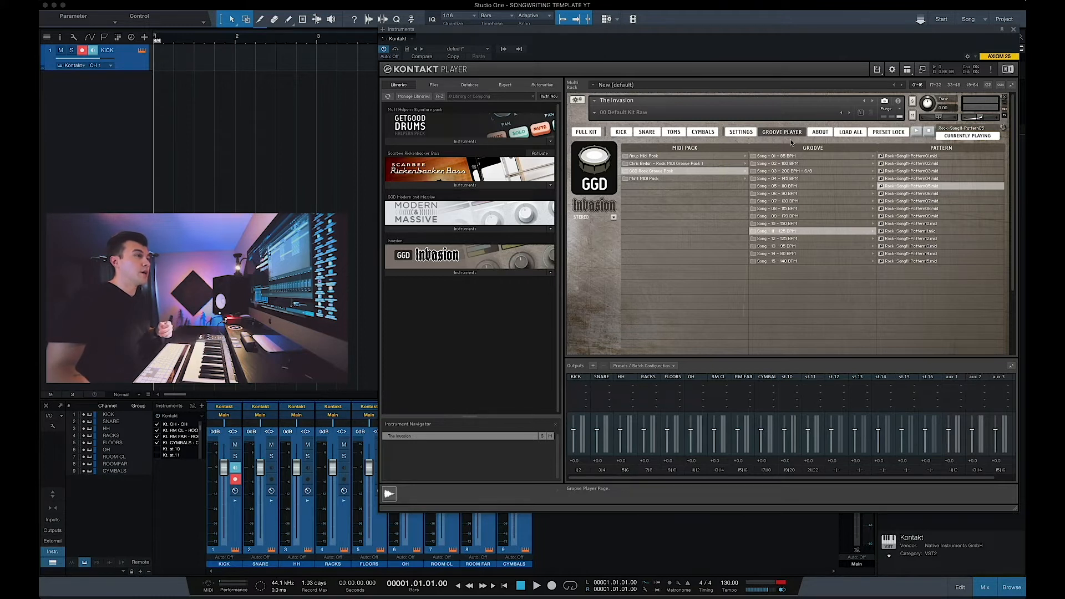
Step: Review Invasion's mapping and velocity curve settings, and replay the selected groove pattern
{"action": "left_click", "coordinate": [739, 133]}
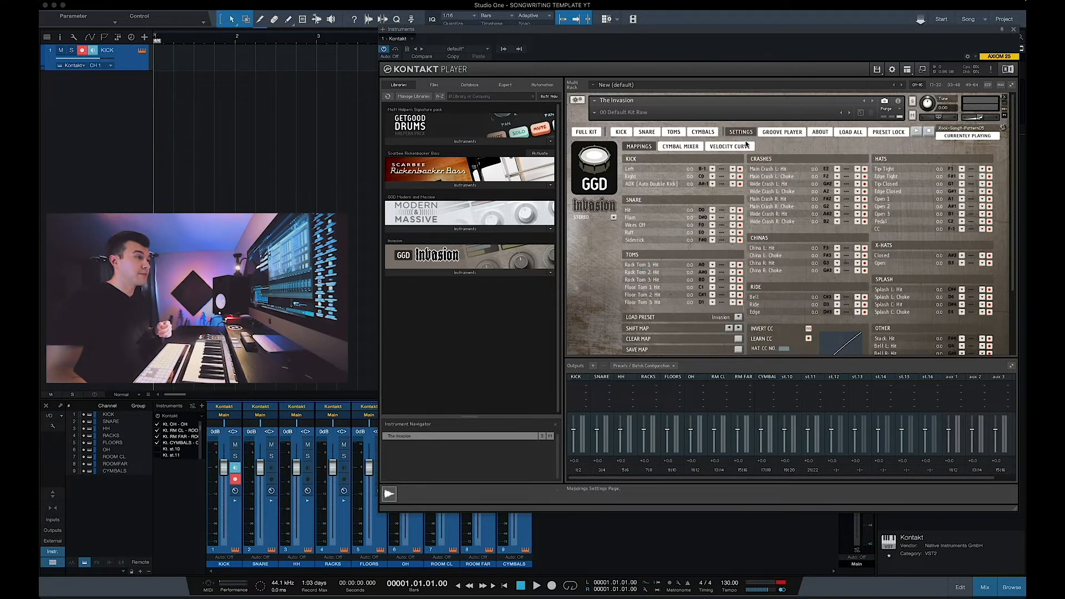
{"action": "left_click", "coordinate": [741, 147]}
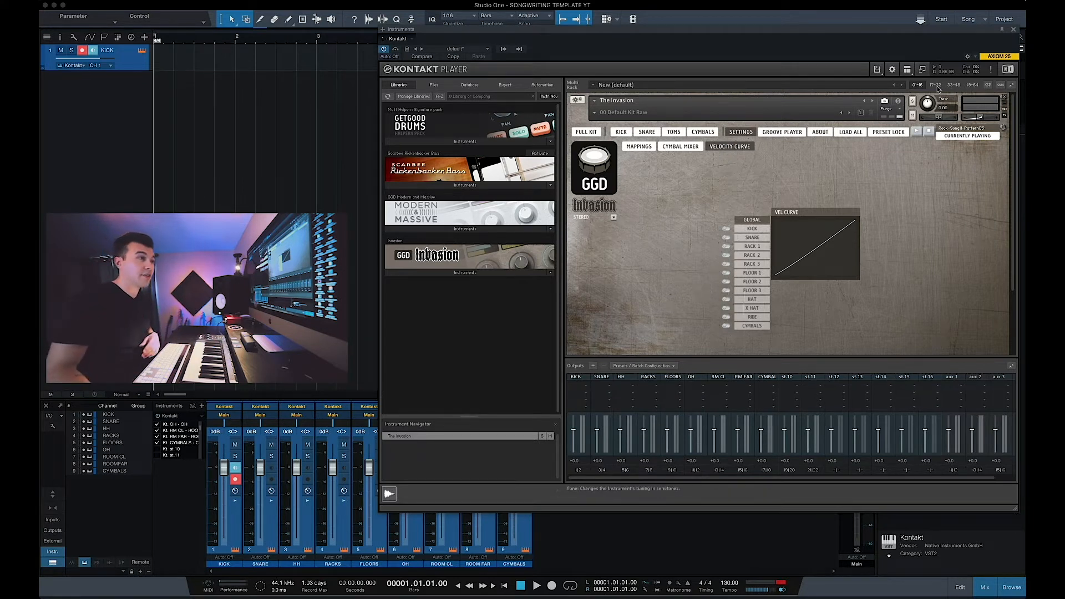
{"action": "left_click", "coordinate": [917, 132]}
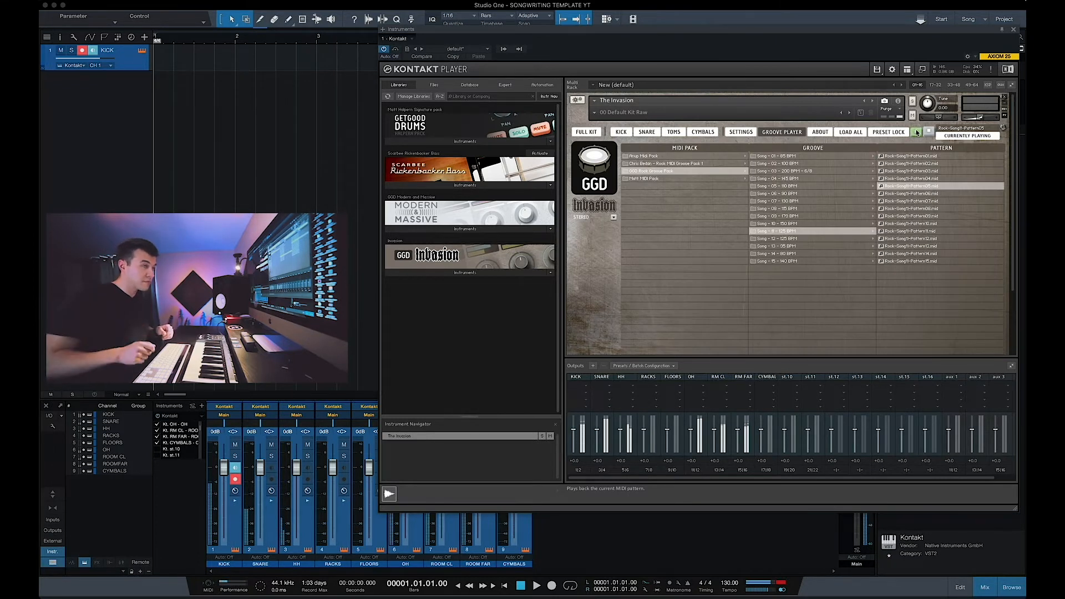
{"action": "left_click", "coordinate": [929, 133]}
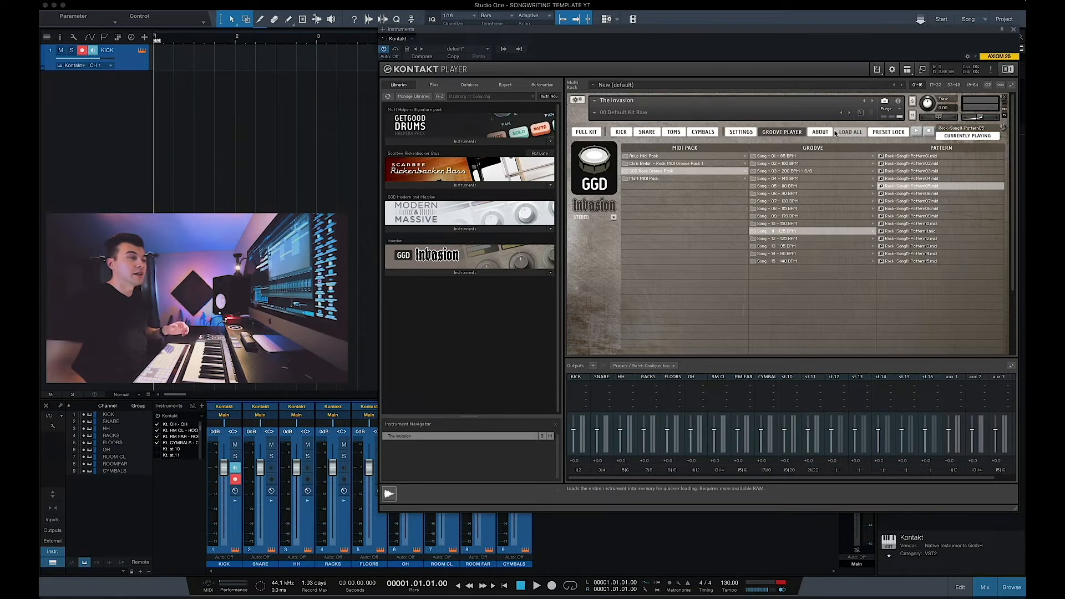
Step: Select the snare's own velocity curve and bow it slightly downward while playing the groove pattern
{"action": "left_click", "coordinate": [748, 132]}
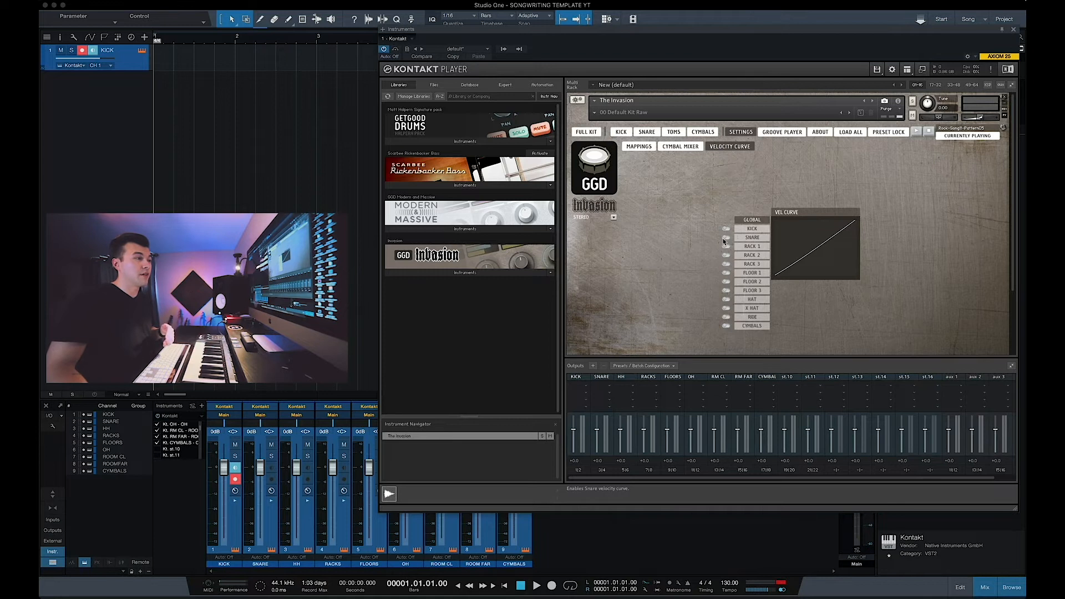
{"action": "left_click", "coordinate": [744, 239]}
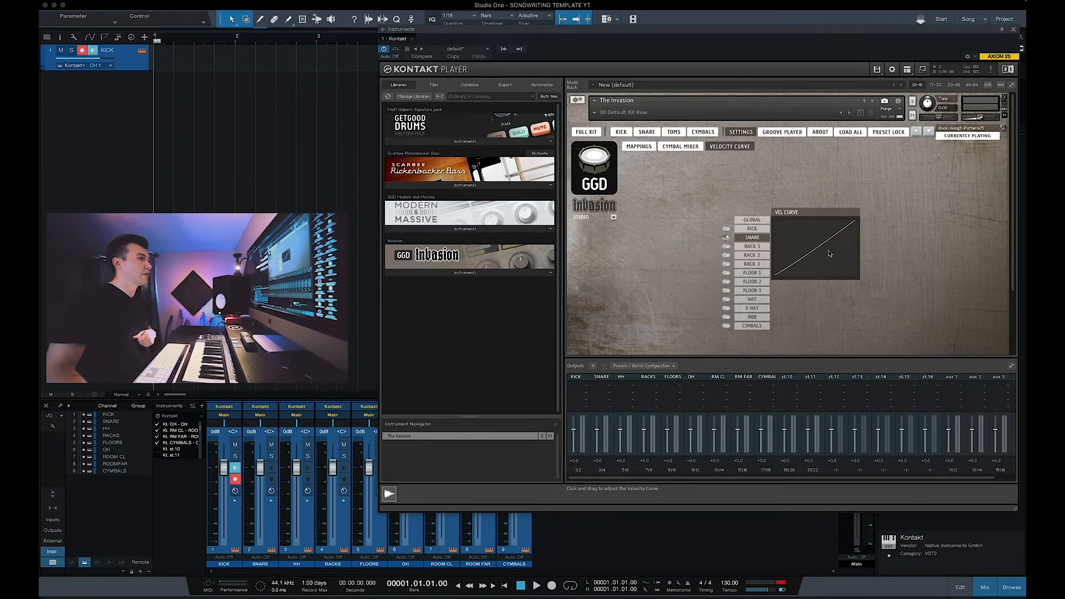
{"action": "left_click", "coordinate": [916, 133]}
{"action": "left_click_drag", "start_coordinate": [808, 250], "coordinate": [827, 251]}
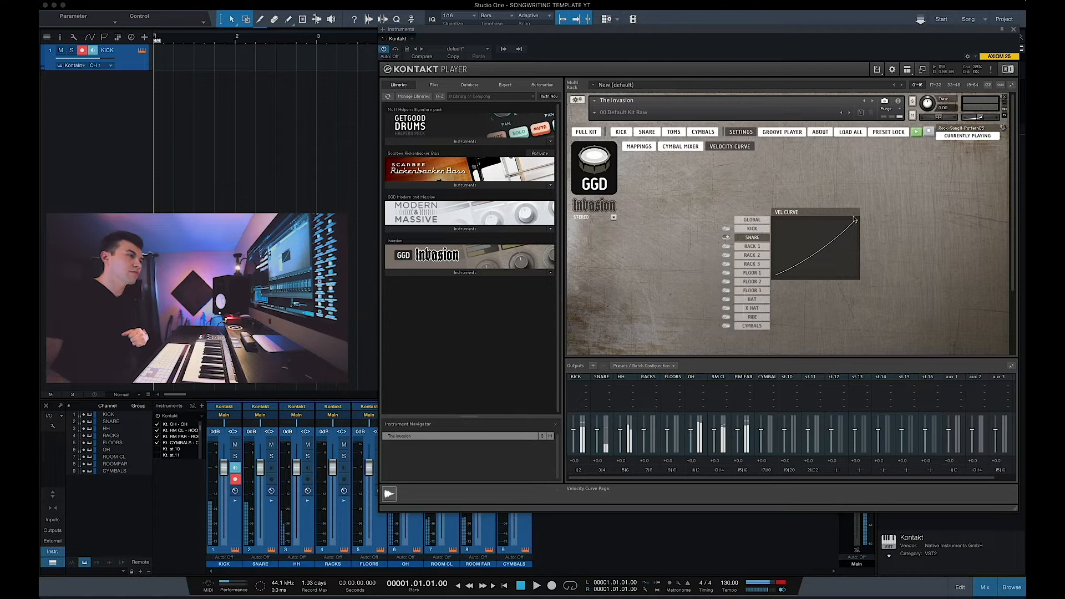
{"action": "left_click", "coordinate": [929, 132]}
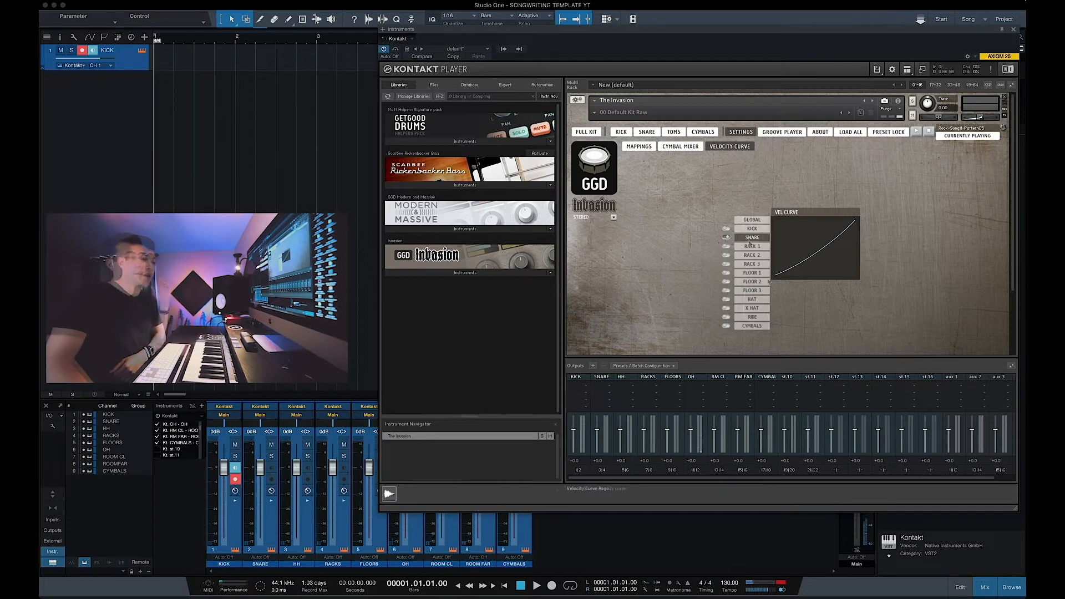
Step: Enable individual velocity curves for Rack 1 to Rack 3 and Floor 1 to Floor 3
{"action": "left_click", "coordinate": [752, 246]}
{"action": "left_click", "coordinate": [725, 254]}
{"action": "left_click", "coordinate": [726, 264]}
{"action": "left_click", "coordinate": [725, 273]}
{"action": "left_click", "coordinate": [726, 281]}
{"action": "left_click", "coordinate": [725, 290]}
Step: Bow the velocity curves of the rack and floor toms slightly downward, going from Rack 1 through Floor 3
{"action": "left_click", "coordinate": [752, 246]}
{"action": "left_click_drag", "start_coordinate": [815, 252], "coordinate": [816, 255]}
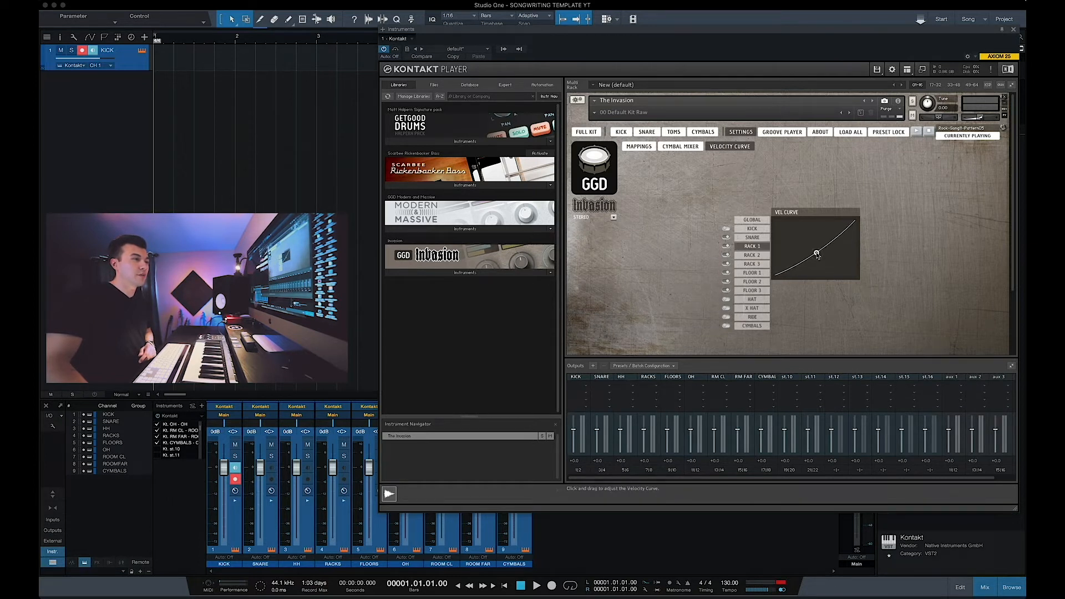
{"action": "left_click", "coordinate": [738, 257]}
{"action": "left_click_drag", "start_coordinate": [814, 254], "coordinate": [823, 253]}
{"action": "left_click", "coordinate": [752, 264]}
{"action": "left_click", "coordinate": [752, 270]}
{"action": "left_click", "coordinate": [759, 281]}
{"action": "left_click", "coordinate": [755, 290]}
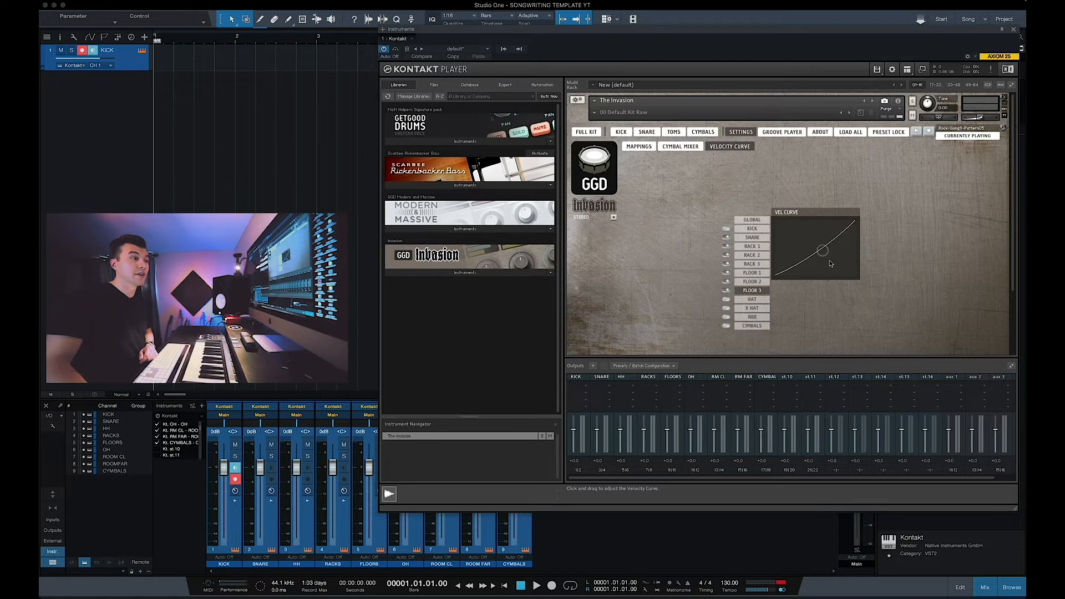
Step: Enable individual velocity curves for the hat and the cymbals, and bow both slightly downward
{"action": "left_click", "coordinate": [729, 302]}
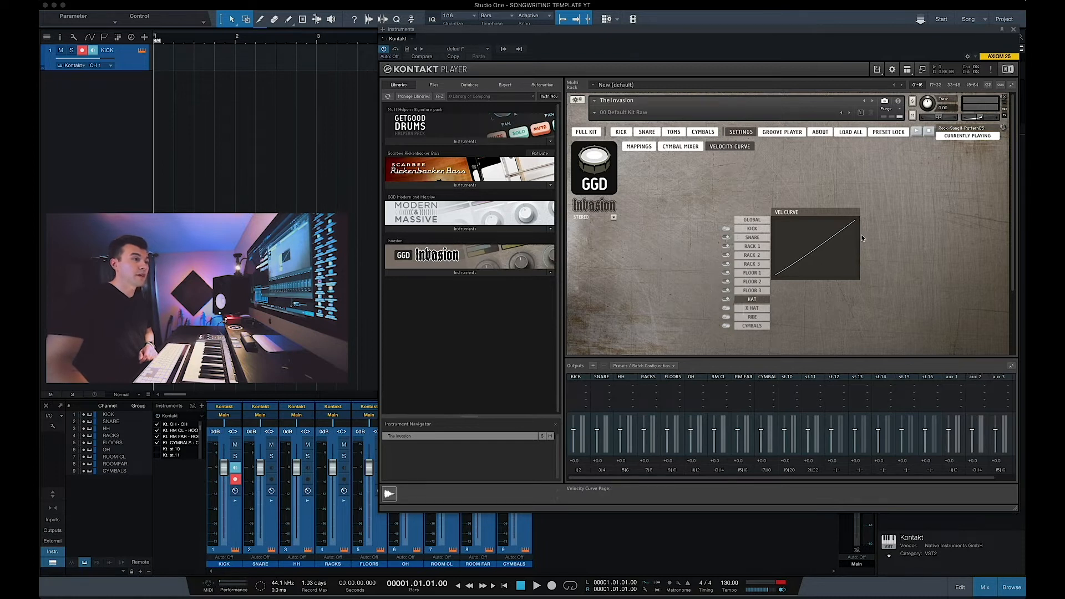
{"action": "left_click_drag", "start_coordinate": [818, 245], "coordinate": [819, 249]}
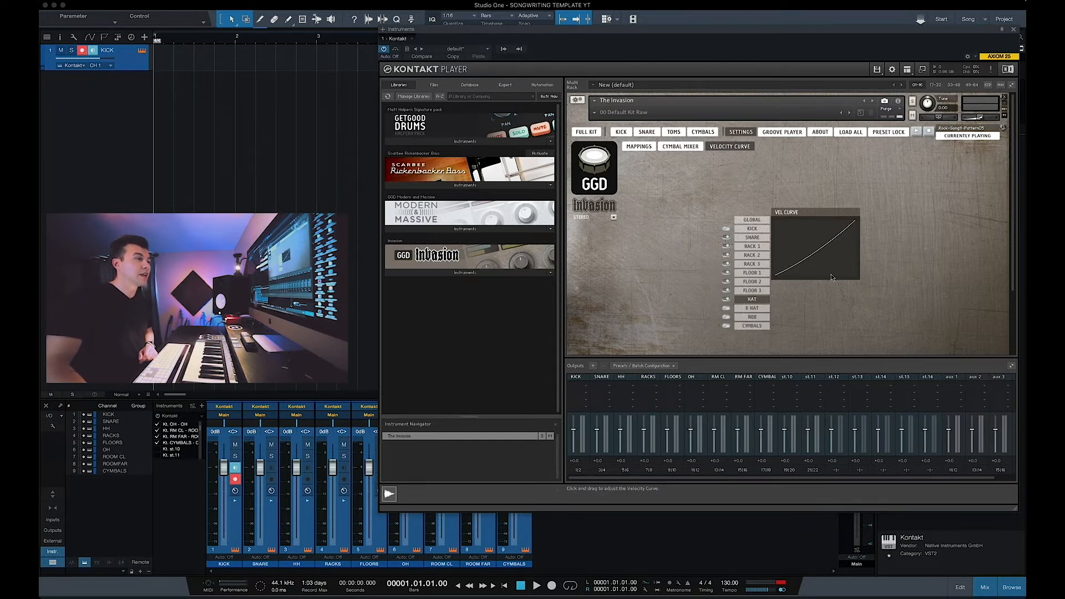
{"action": "left_click", "coordinate": [726, 326]}
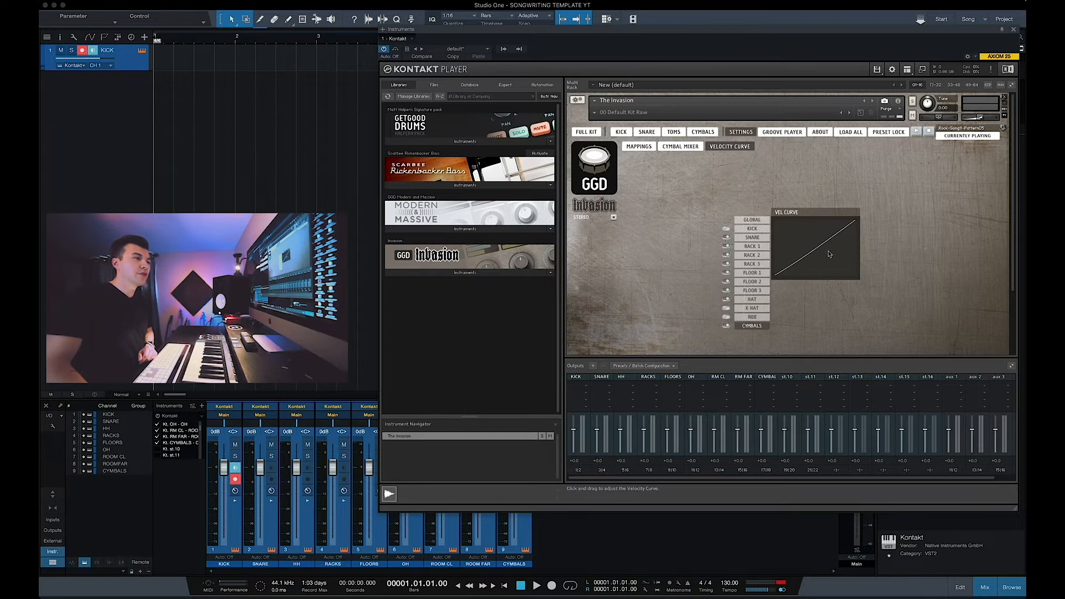
{"action": "left_click_drag", "start_coordinate": [816, 253], "coordinate": [816, 255]}
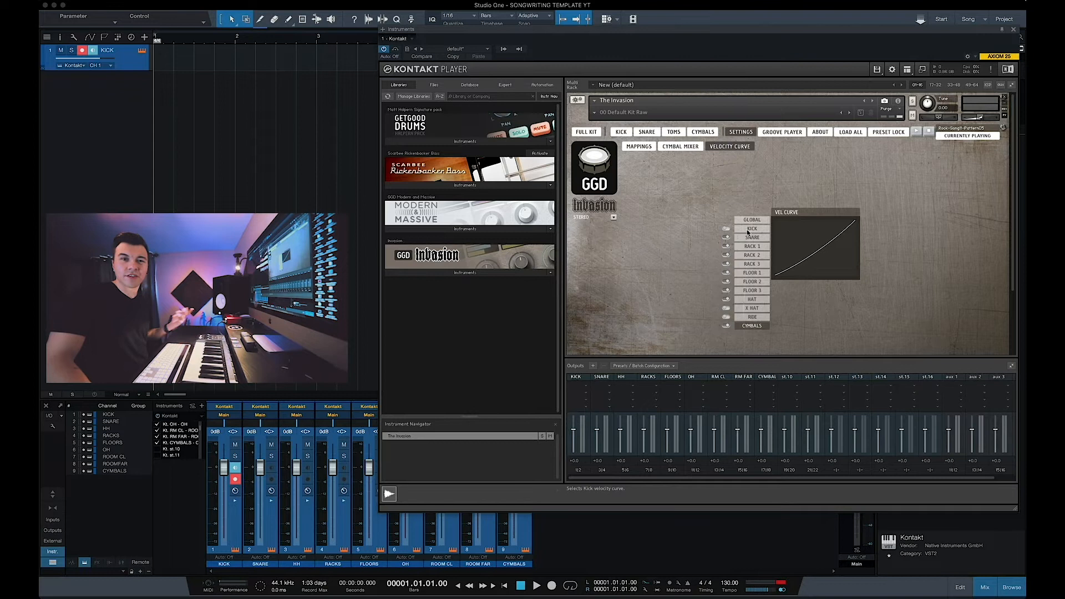
Step: Load the Halpern mapping preset for the Invasion kit
{"action": "left_click", "coordinate": [638, 147]}
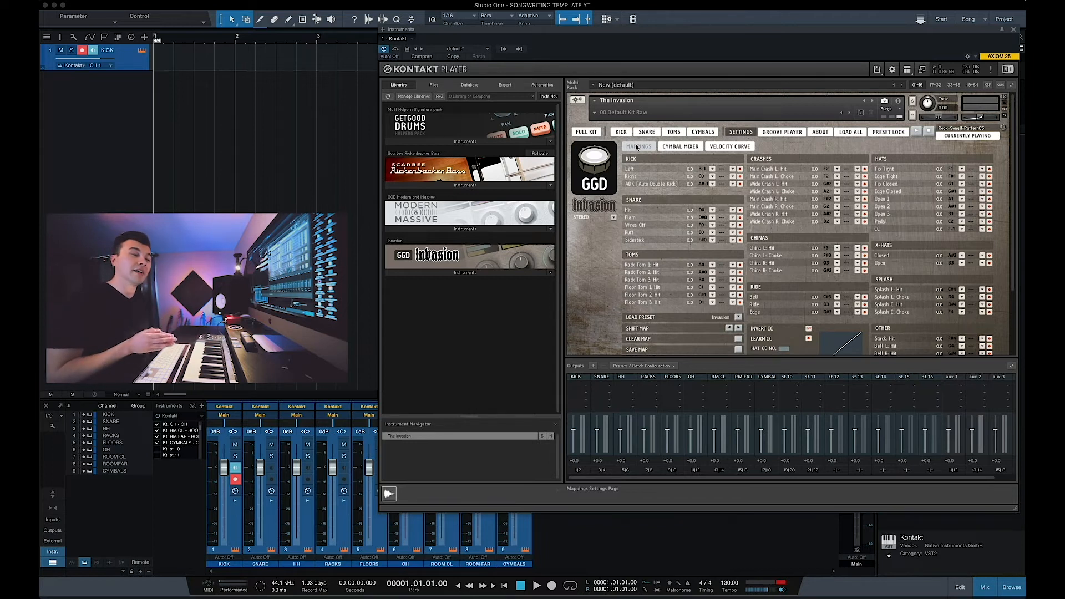
{"action": "left_click", "coordinate": [737, 318]}
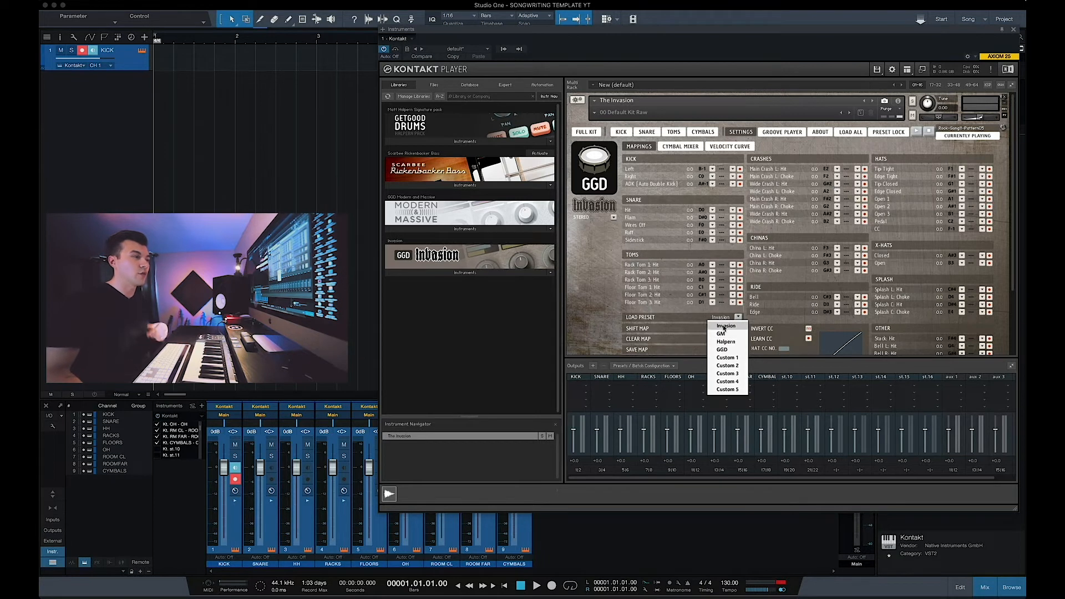
{"action": "left_click", "coordinate": [764, 324]}
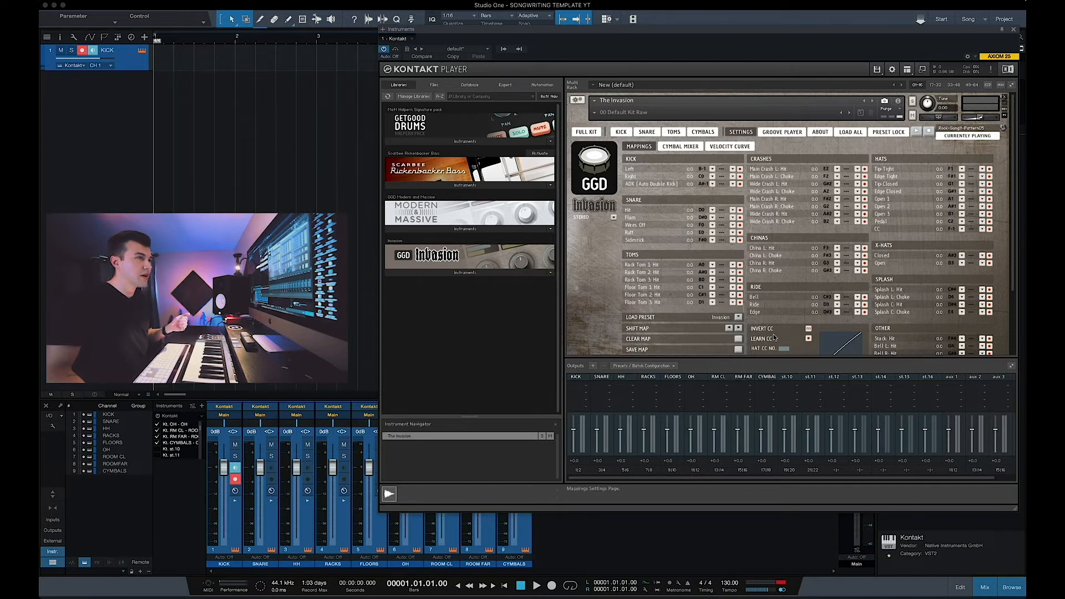
{"action": "left_click", "coordinate": [738, 316]}
{"action": "left_click", "coordinate": [724, 342]}
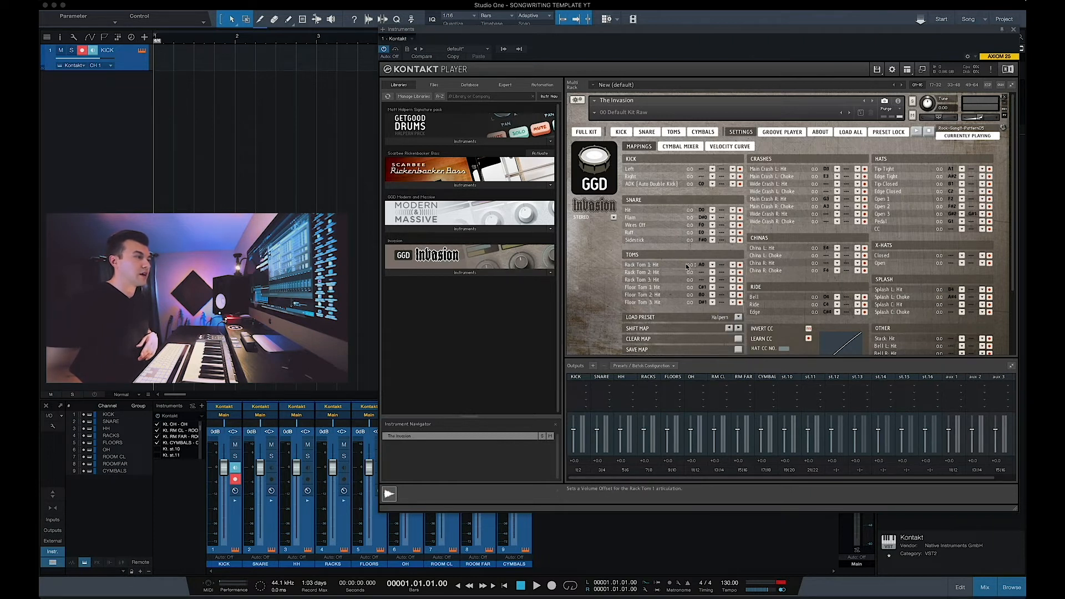
Step: Reassign note A0 to Rack Tom 2 in the mapping and audition Rack Toms 1 and 2
{"action": "left_click", "coordinate": [637, 265]}
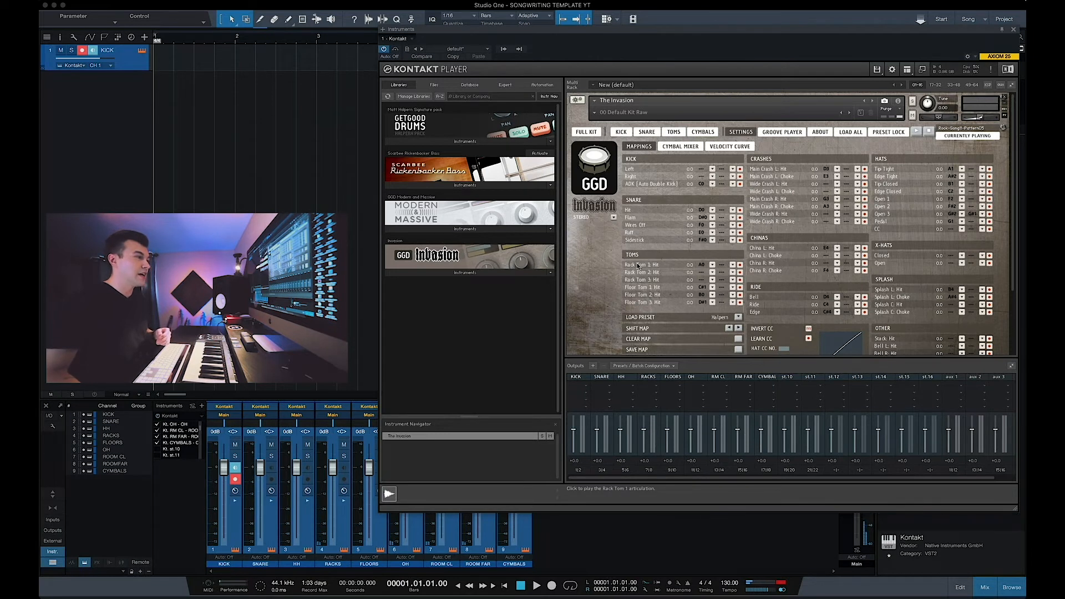
{"action": "left_click", "coordinate": [711, 275]}
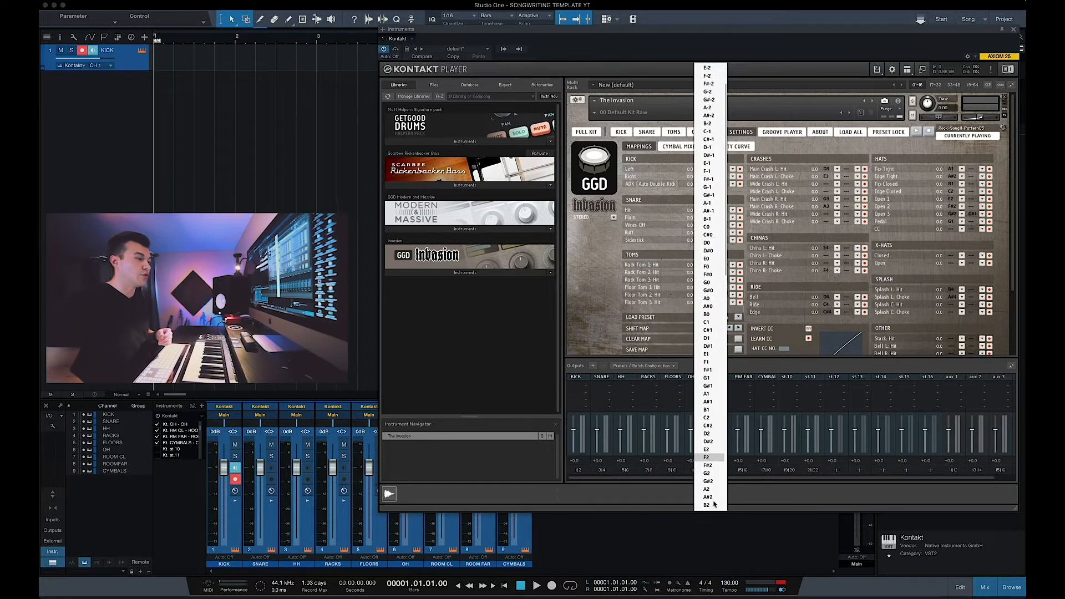
{"action": "scroll", "coordinate": [713, 494], "scroll_direction": "up", "scroll_amount": 3}
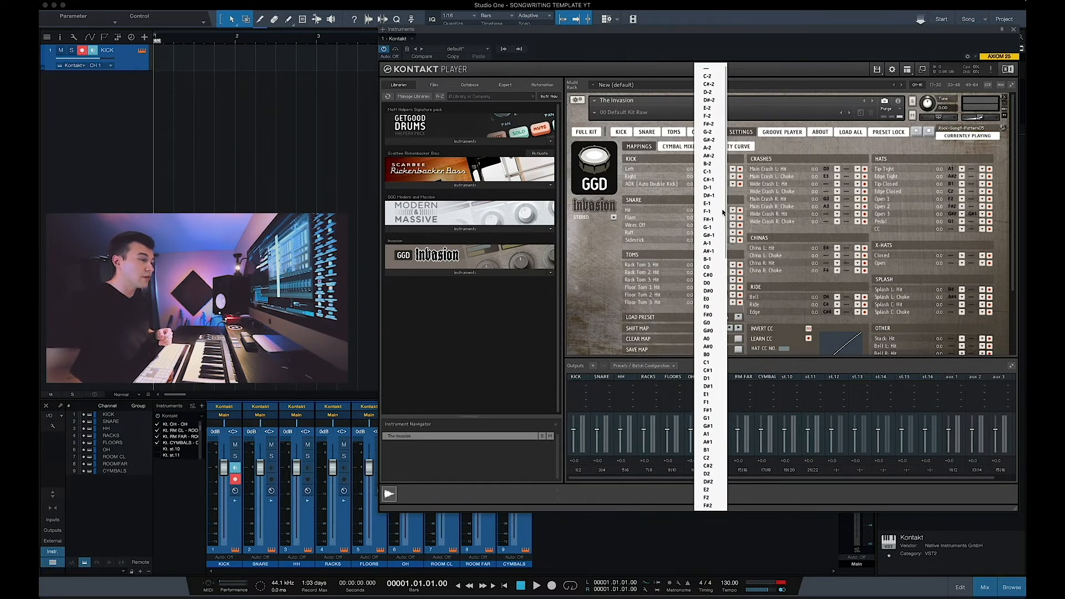
{"action": "left_click", "coordinate": [710, 338]}
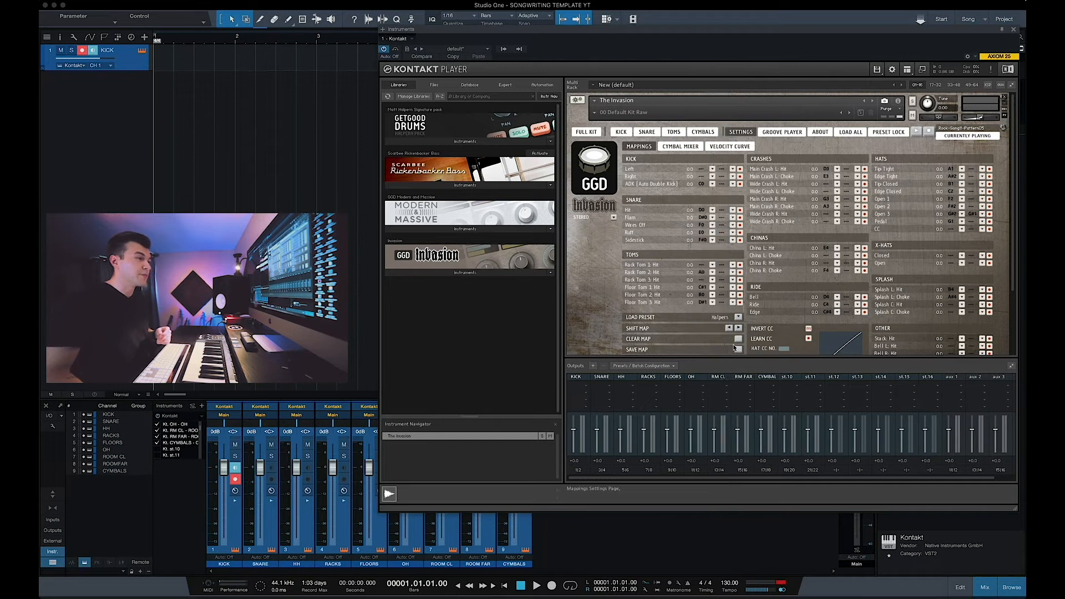
{"action": "left_click", "coordinate": [634, 274]}
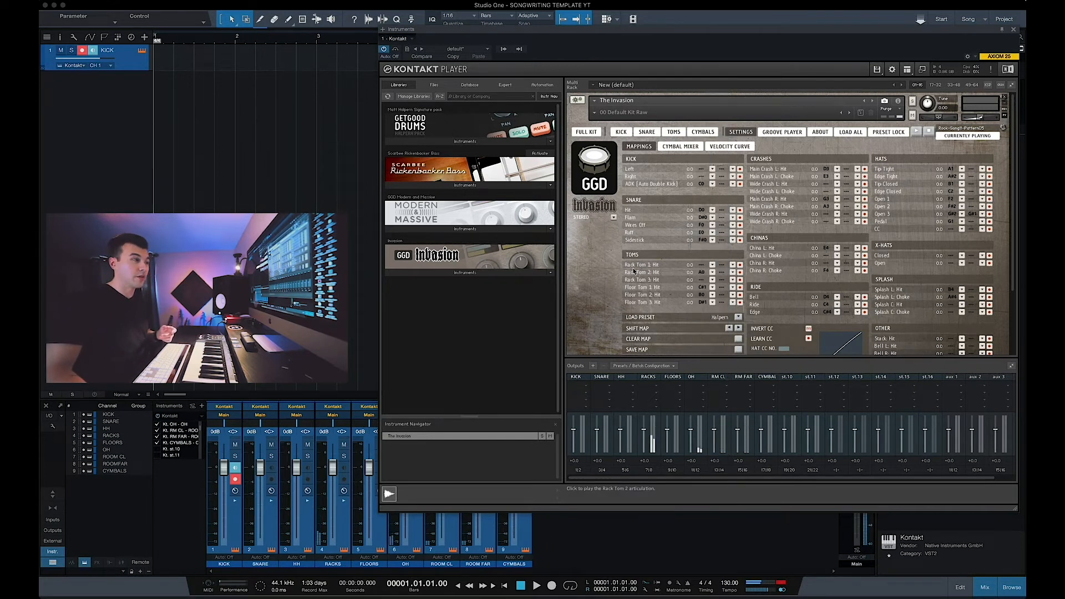
{"action": "left_click", "coordinate": [632, 265]}
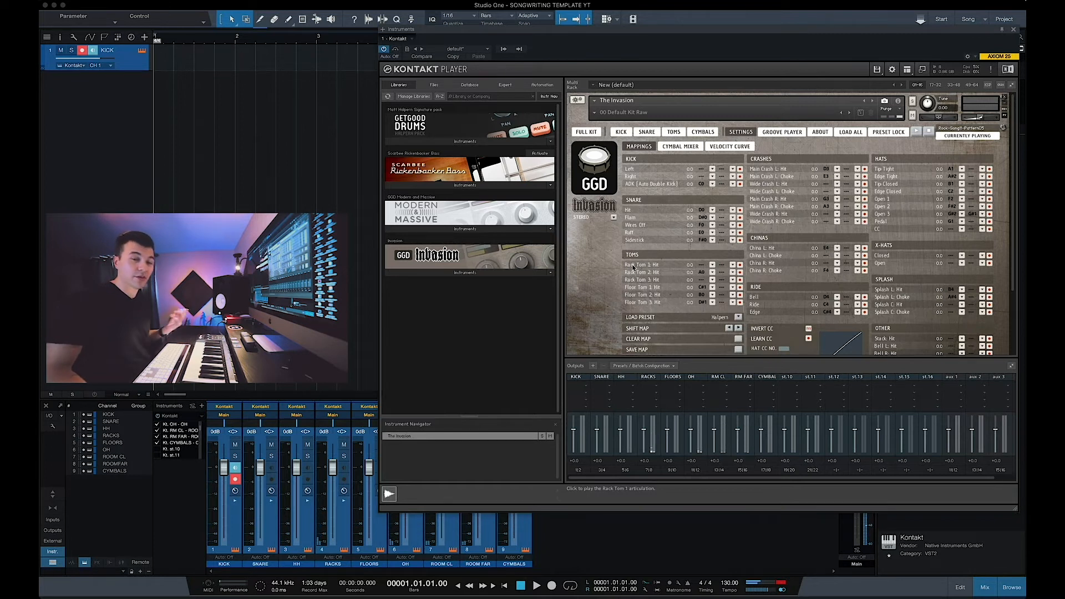
Step: Lower Hats, X-Hats, Splash L and Bell R slightly in the cymbal mixer's overheads, and Hats in Room Close
{"action": "left_click", "coordinate": [680, 145]}
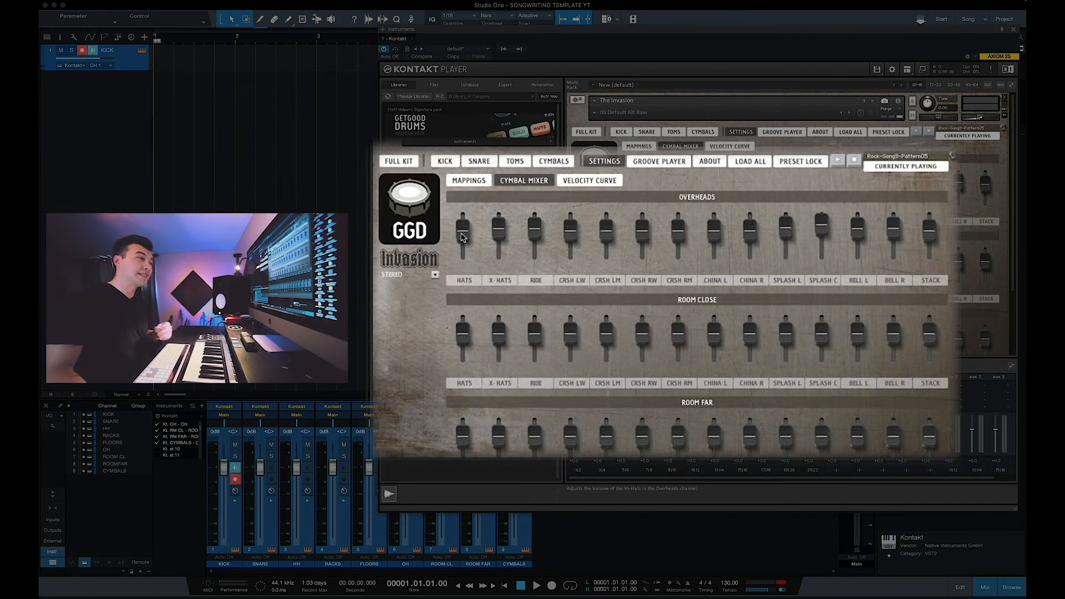
{"action": "left_click_drag", "start_coordinate": [463, 234], "coordinate": [463, 241]}
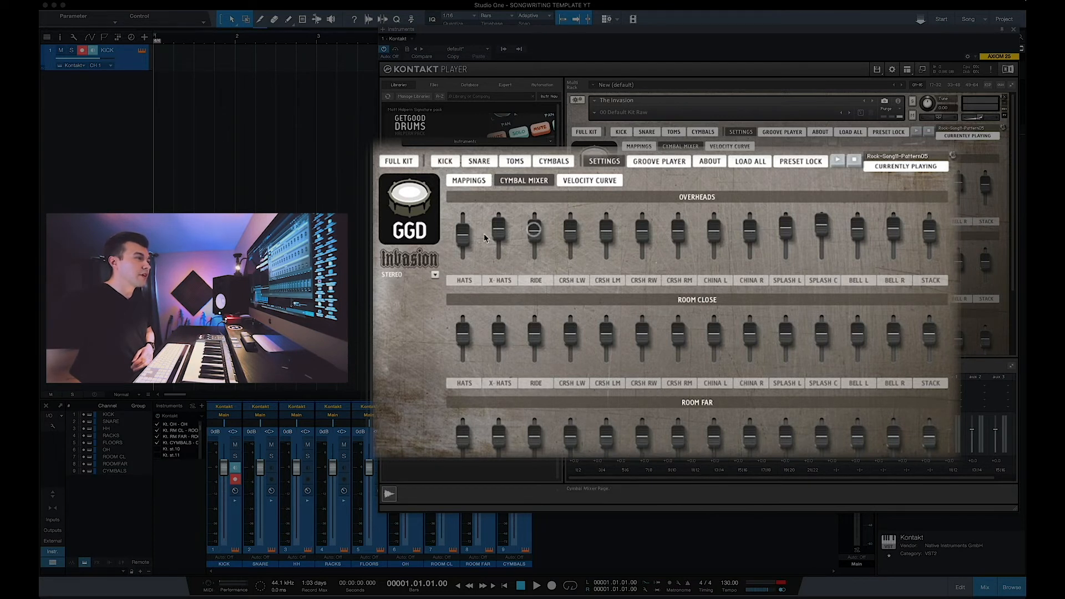
{"action": "left_click_drag", "start_coordinate": [499, 228], "coordinate": [498, 232]}
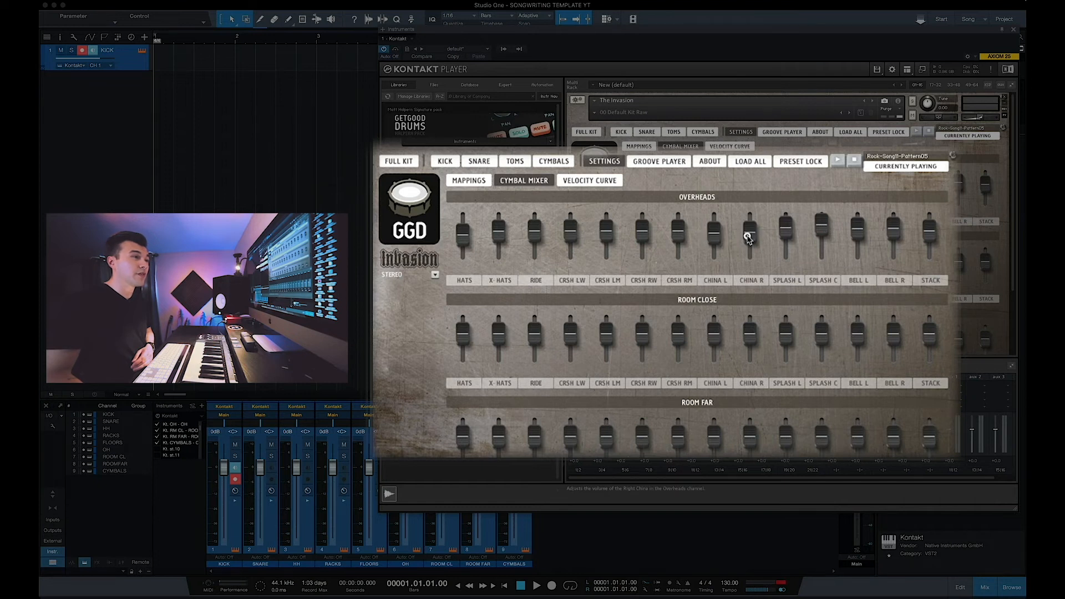
{"action": "left_click_drag", "start_coordinate": [784, 229], "coordinate": [785, 234]}
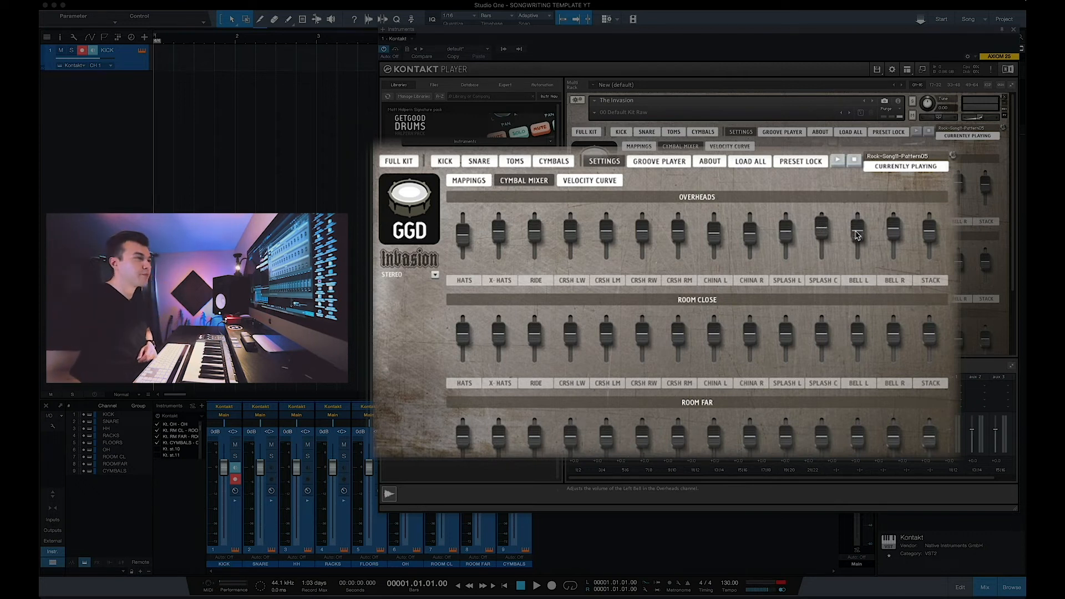
{"action": "left_click_drag", "start_coordinate": [893, 231], "coordinate": [894, 239]}
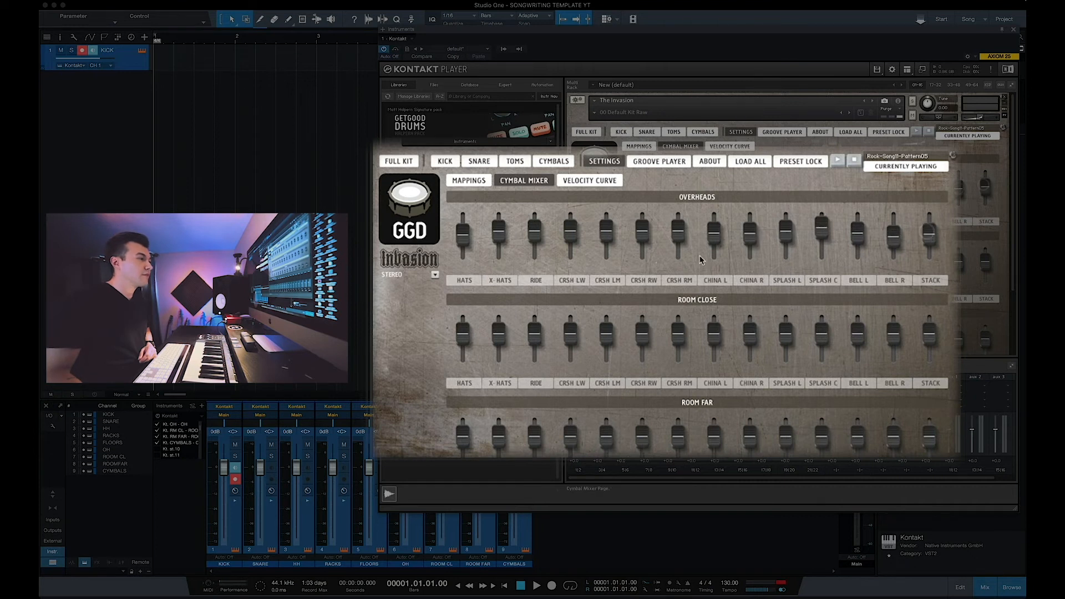
{"action": "left_click_drag", "start_coordinate": [460, 341], "coordinate": [461, 344]}
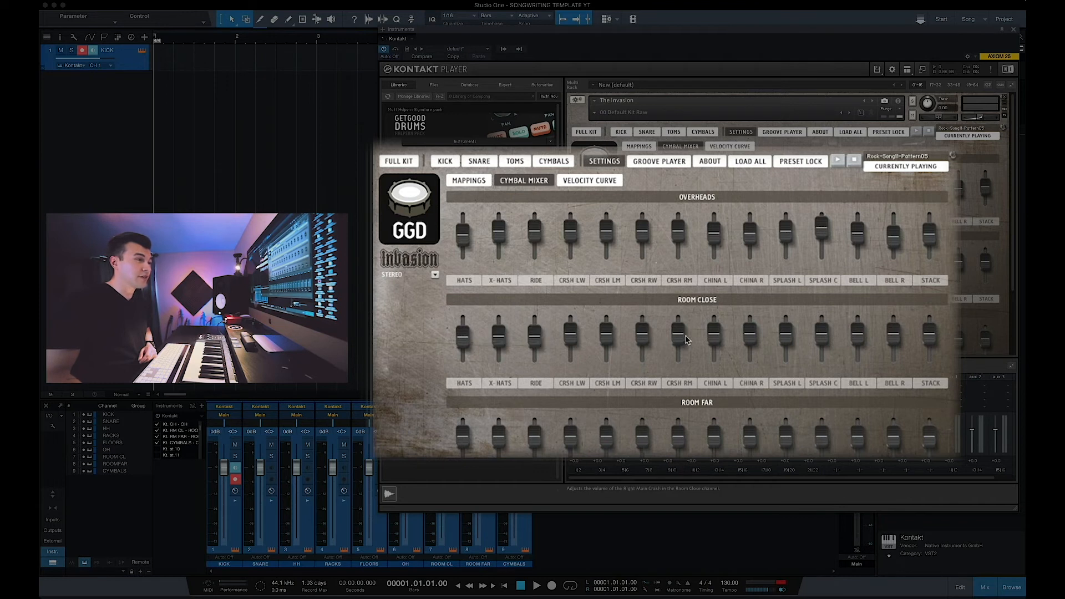
Step: Play the selected groove pattern while reviewing Invasion's kick and full kit pages, and stop playback
{"action": "left_click", "coordinate": [916, 132]}
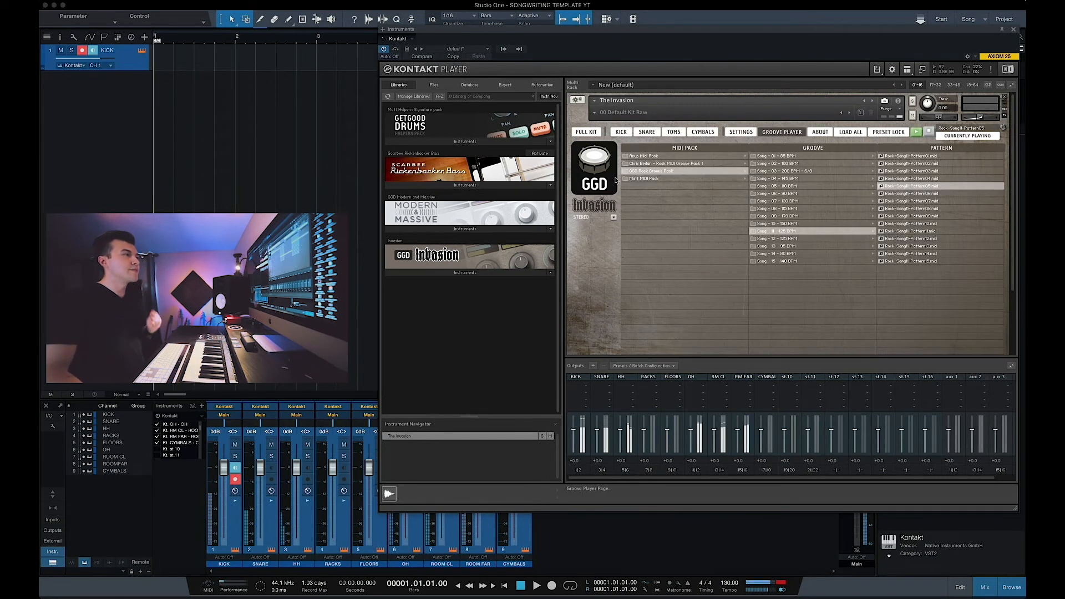
{"action": "left_click", "coordinate": [620, 132]}
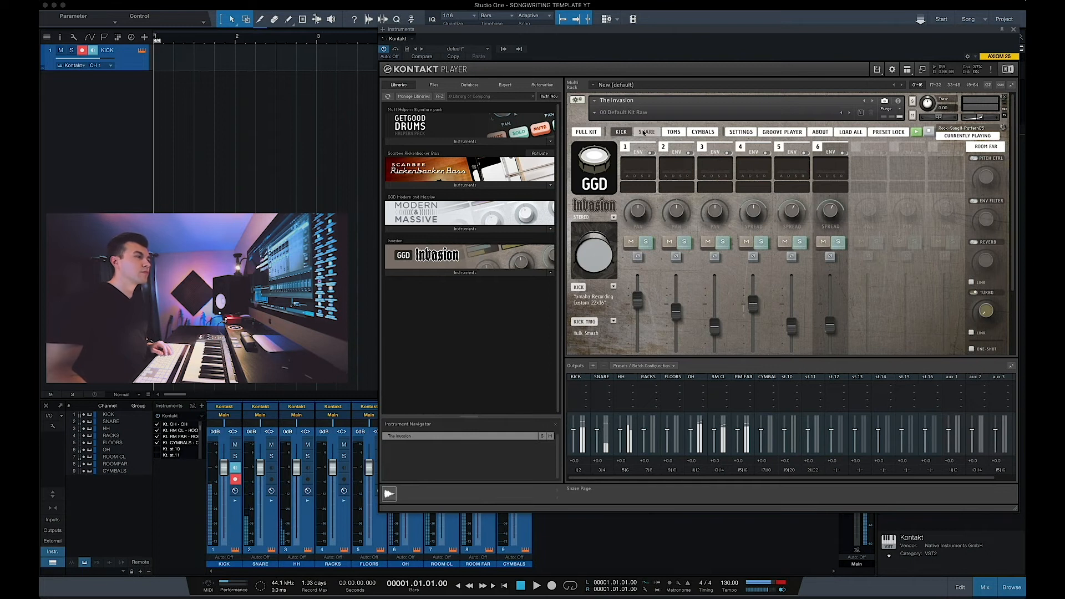
{"action": "left_click", "coordinate": [586, 132]}
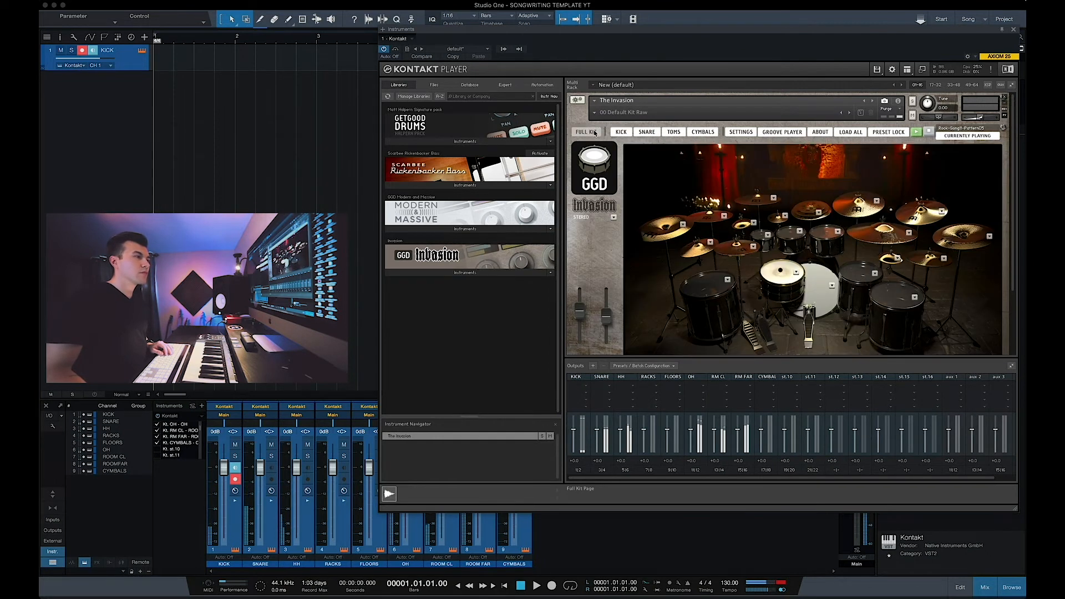
{"action": "scroll", "coordinate": [601, 231], "scroll_direction": "down", "scroll_amount": 3}
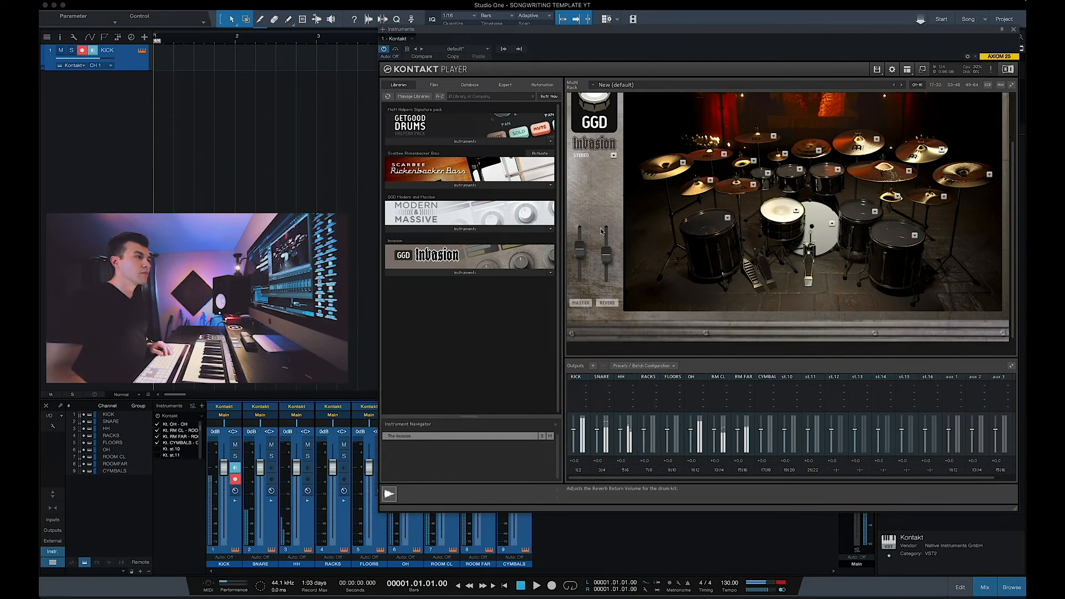
{"action": "scroll", "coordinate": [602, 230], "scroll_direction": "up", "scroll_amount": 2}
{"action": "scroll", "coordinate": [601, 230], "scroll_direction": "up", "scroll_amount": 1}
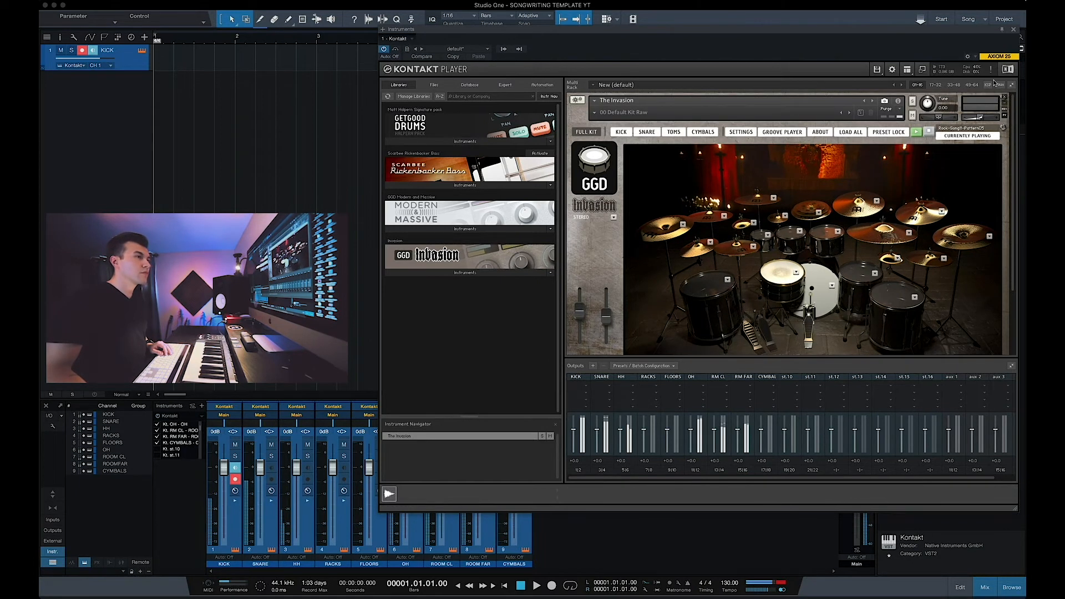
{"action": "left_click", "coordinate": [930, 132]}
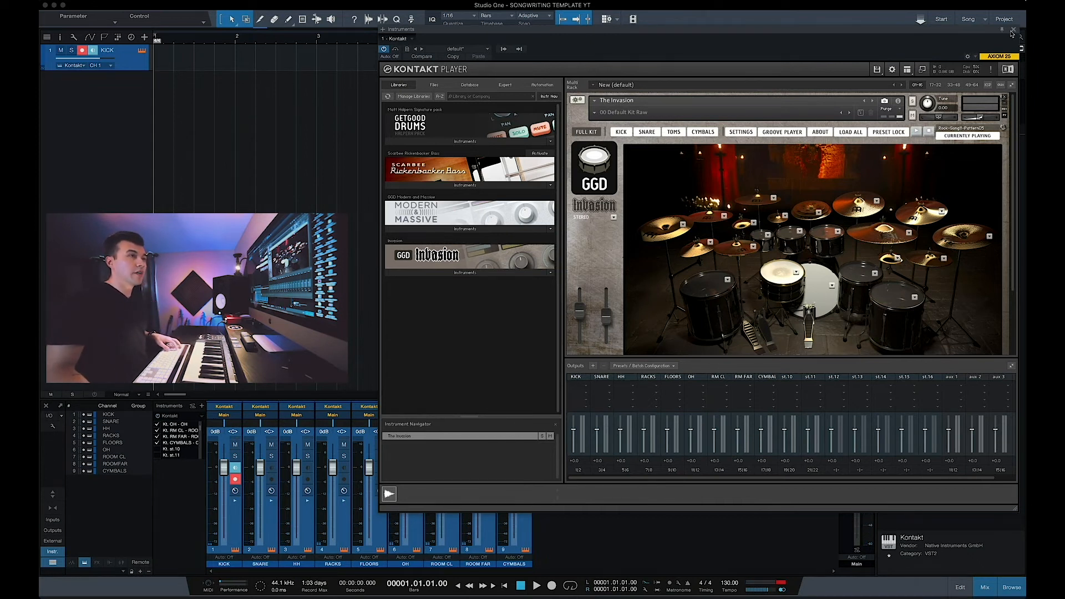
Step: Close the Kontakt window and create a new audio track with BIAS FX from the favorite effects
{"action": "left_click", "coordinate": [1014, 30]}
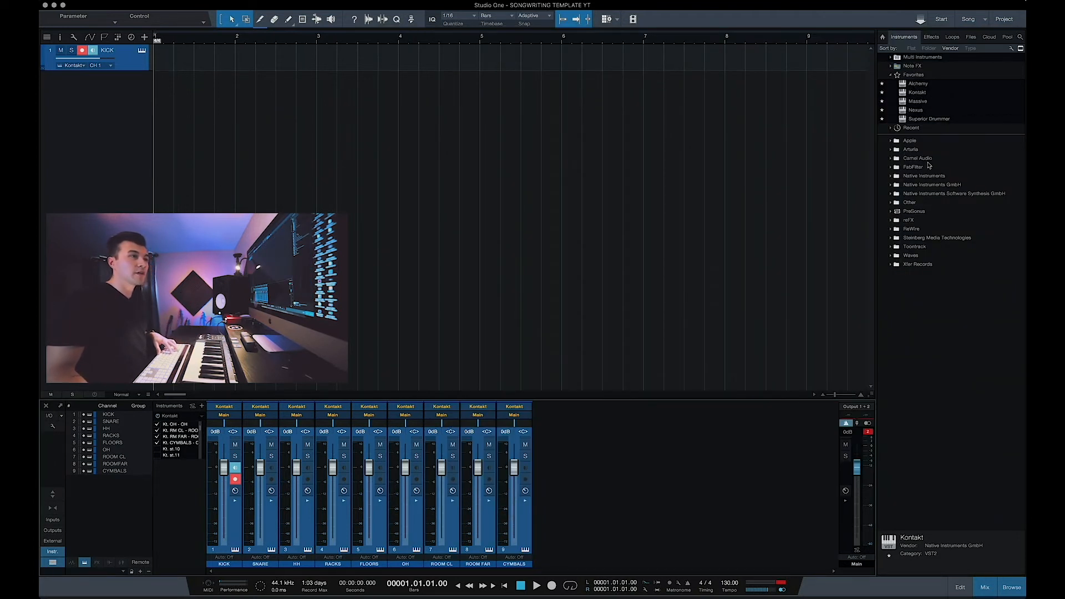
{"action": "left_click", "coordinate": [930, 38]}
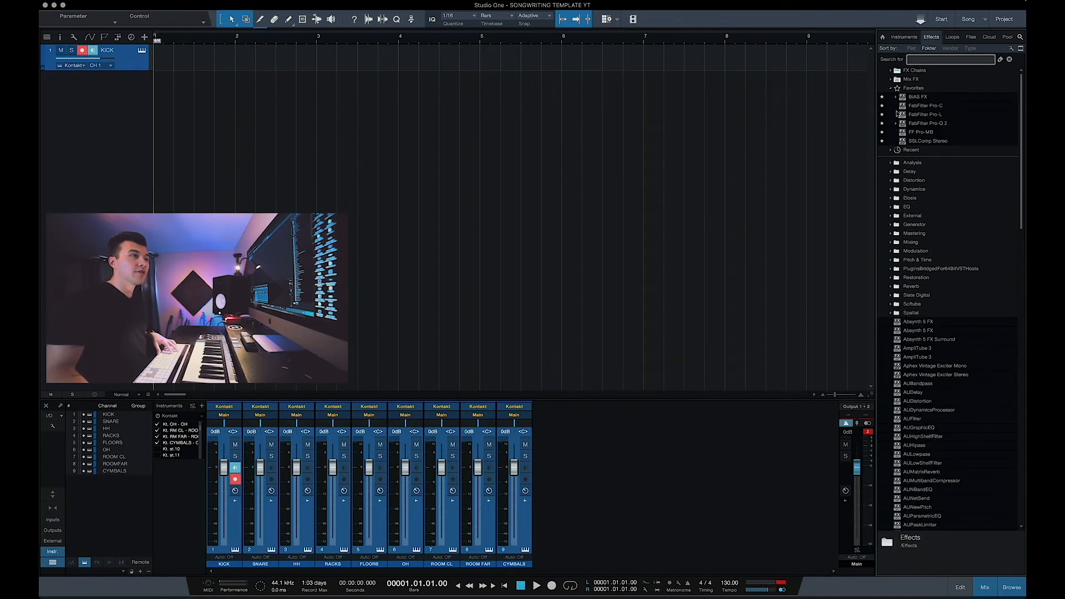
{"action": "left_click", "coordinate": [904, 98]}
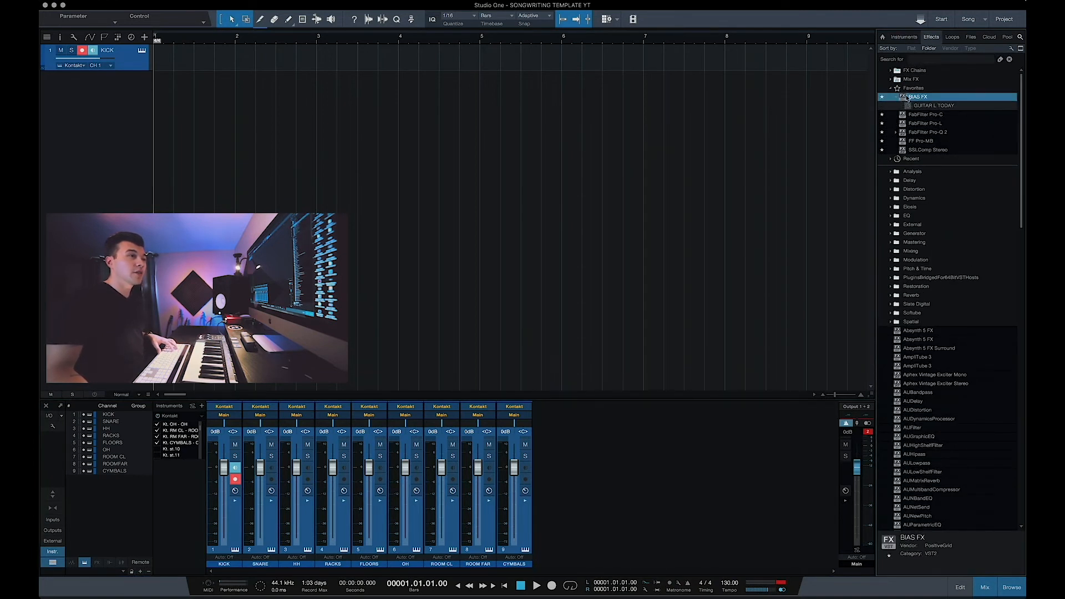
{"action": "left_click_drag", "start_coordinate": [904, 98], "coordinate": [86, 114]}
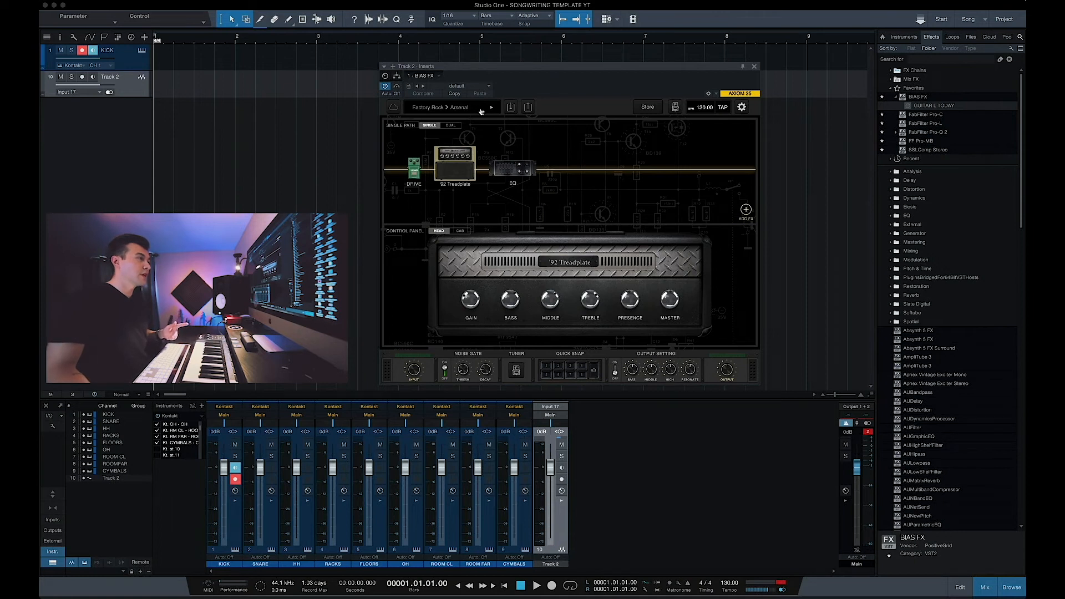
Step: Load the Retina Band BIGs preset from Bank 1 in BIAS FX
{"action": "left_click", "coordinate": [490, 107]}
{"action": "mouse_move", "coordinate": [432, 191]}
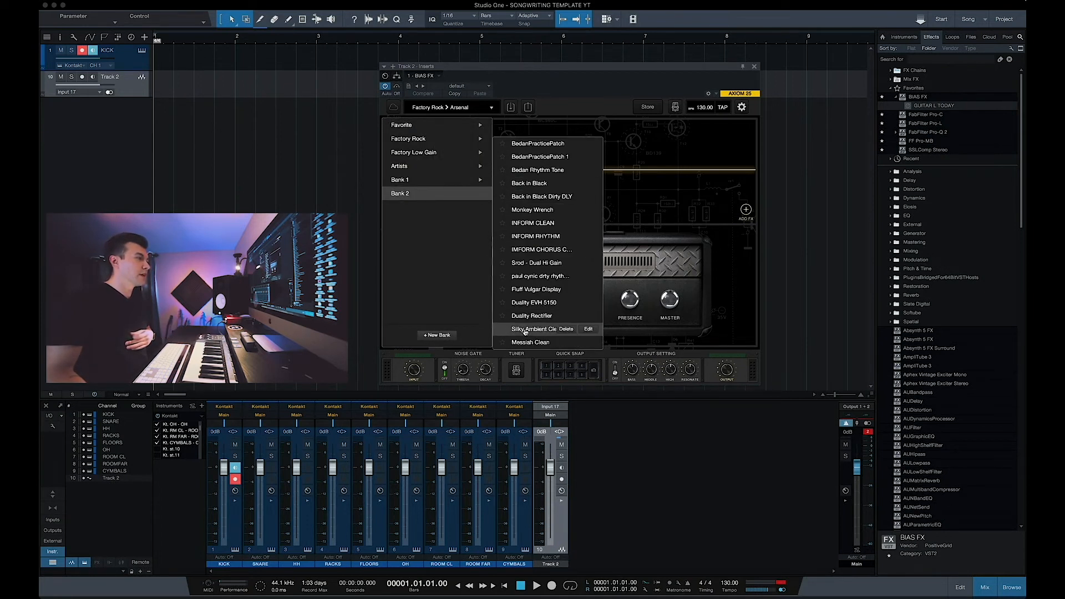
{"action": "mouse_move", "coordinate": [450, 173]}
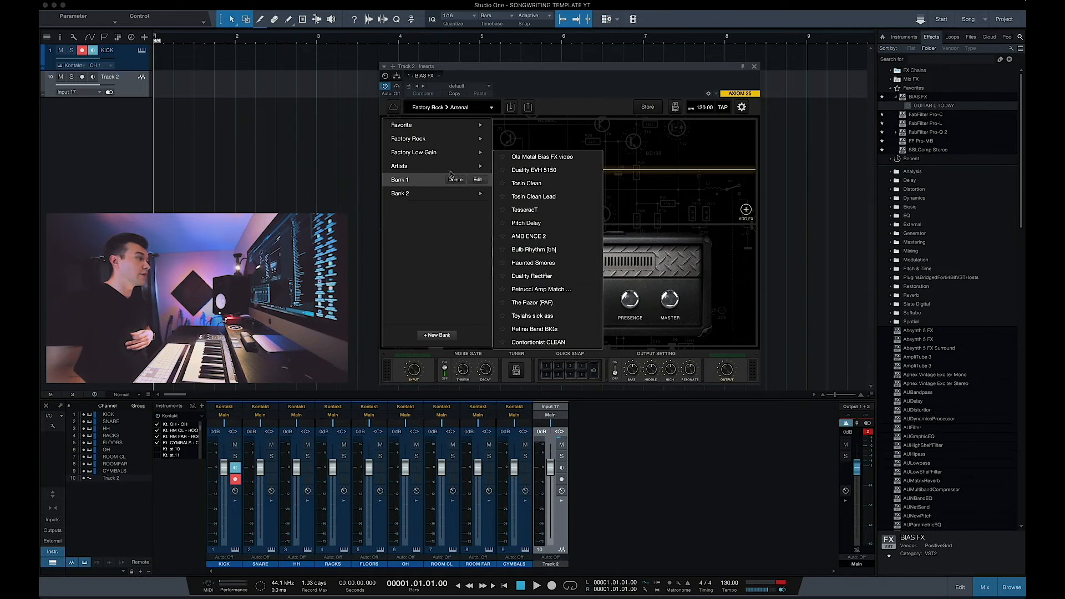
{"action": "left_click", "coordinate": [528, 331]}
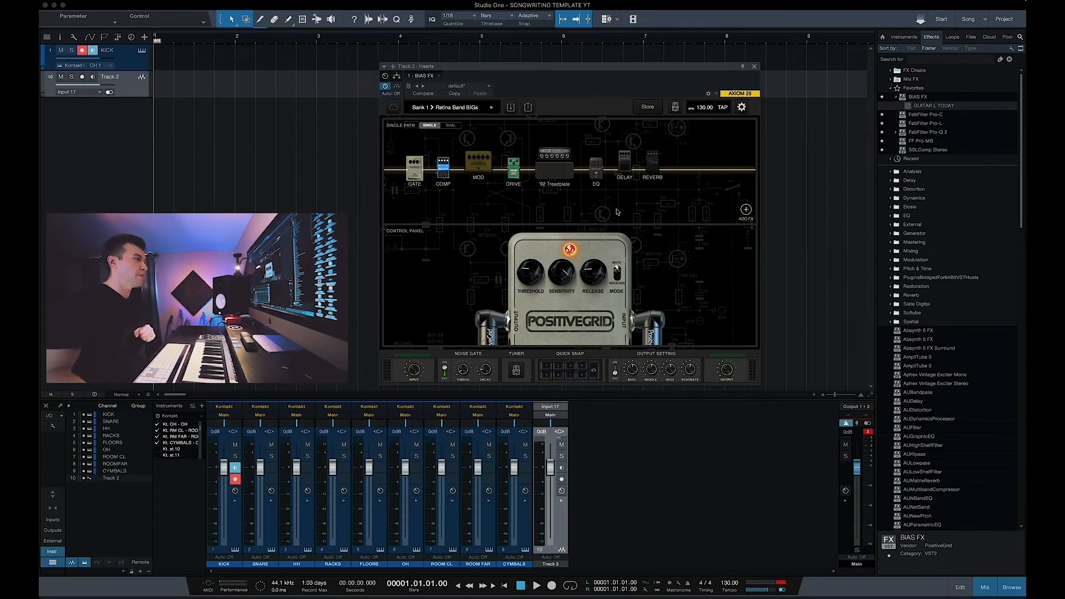
Step: Switch off the compressor in the BIAS FX chain and show the '92 Treadplate amp and EQ pedal controls
{"action": "mouse_move", "coordinate": [491, 175]}
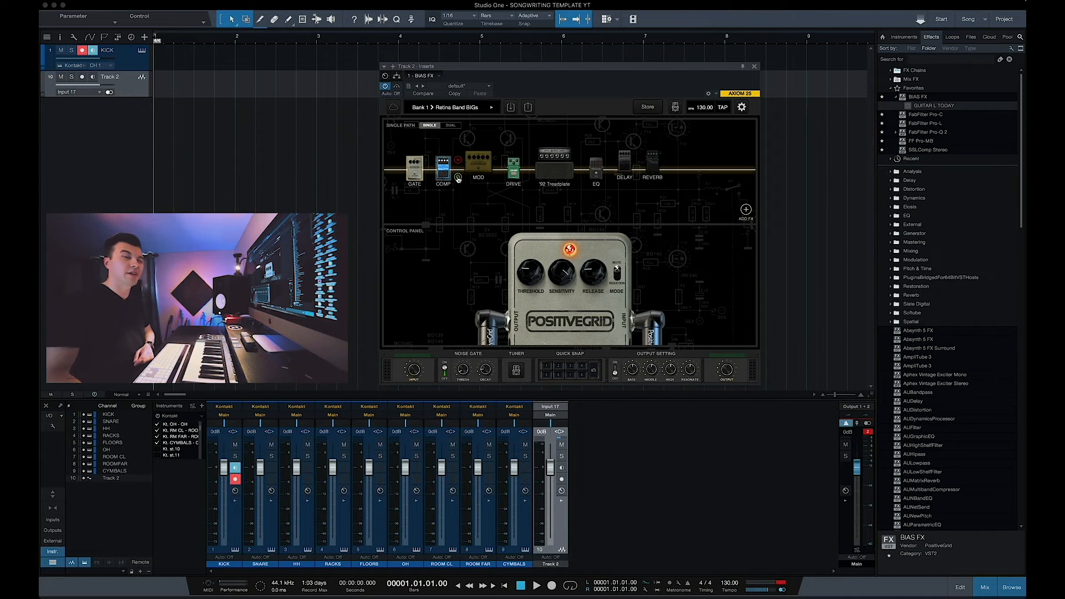
{"action": "left_click", "coordinate": [458, 178]}
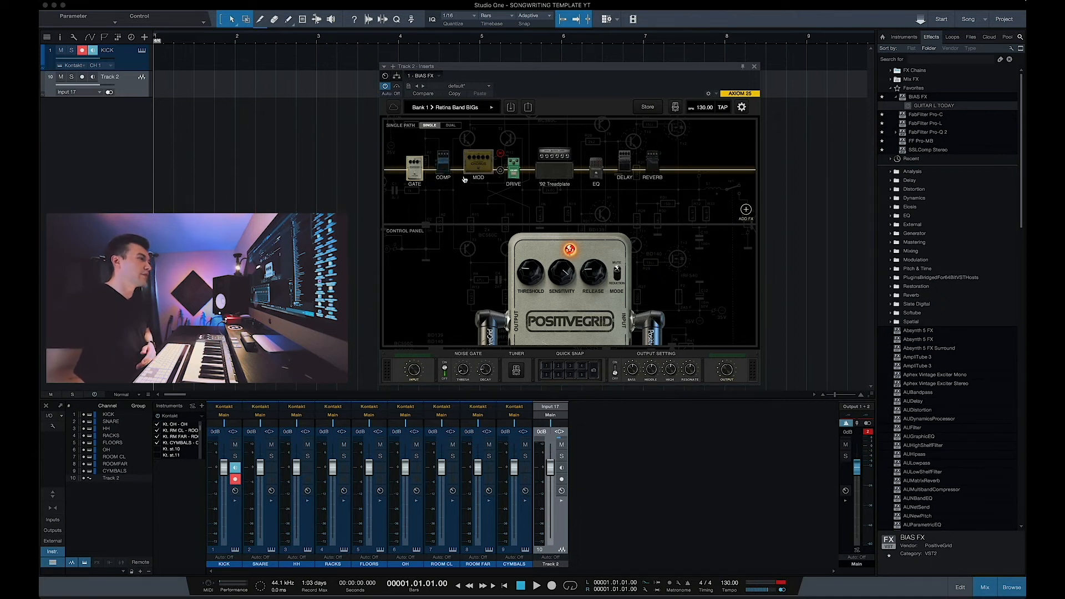
{"action": "left_click", "coordinate": [545, 171]}
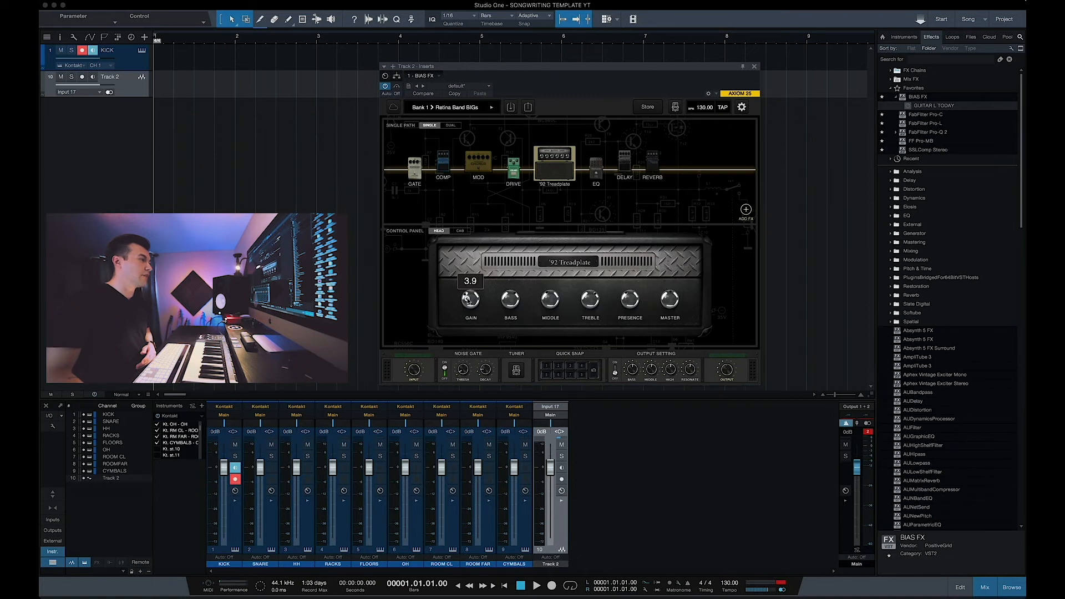
{"action": "left_click", "coordinate": [595, 166]}
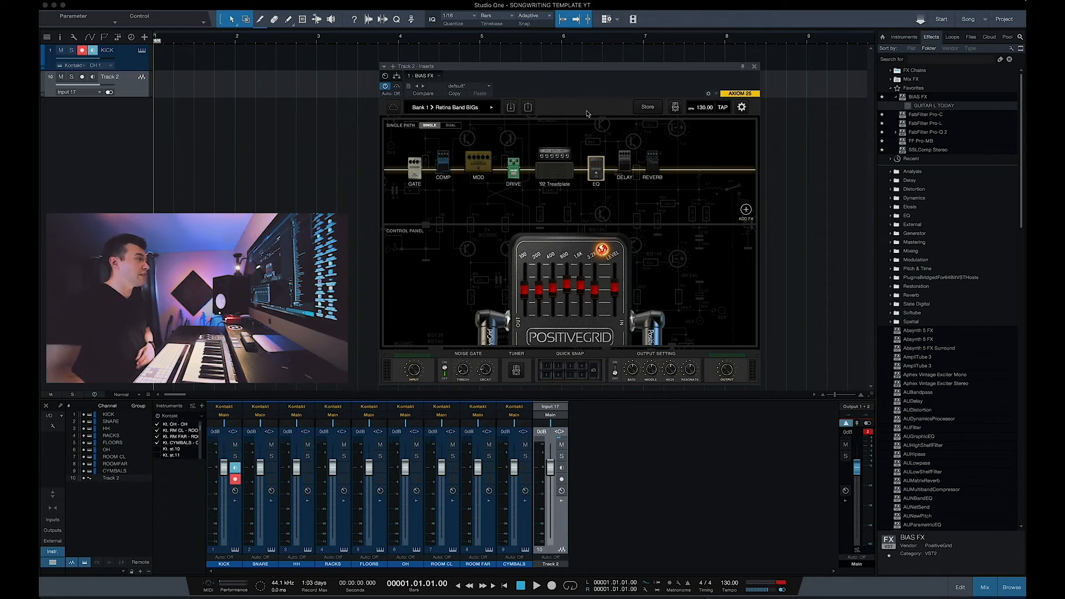
Step: Duplicate Track 2 completely, including its BIAS FX insert
{"action": "right_click", "coordinate": [123, 87]}
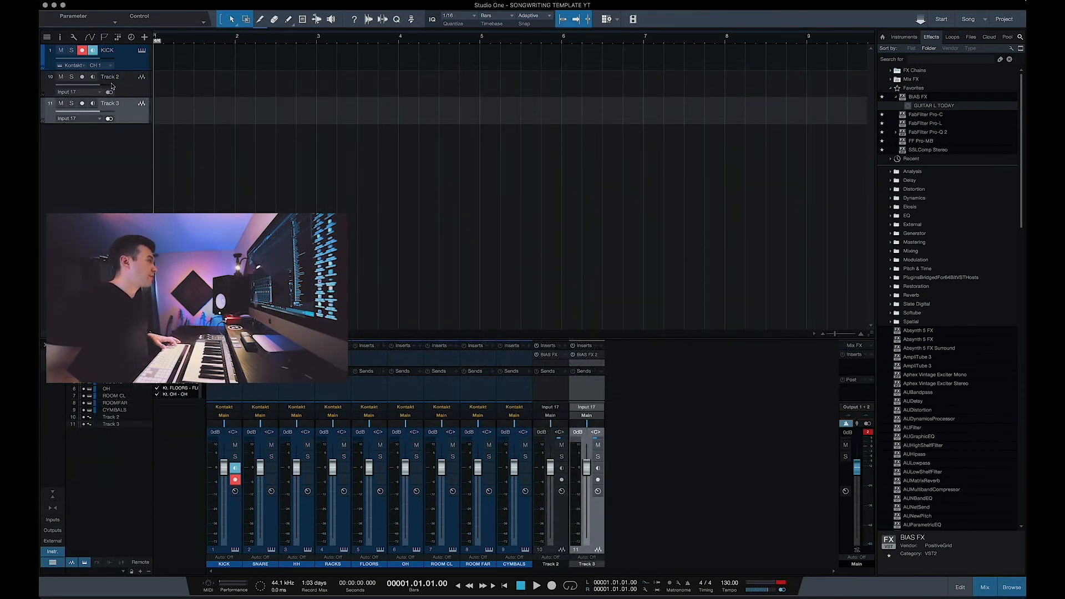
{"action": "left_click", "coordinate": [119, 85], "text": "shift"}
{"action": "right_click", "coordinate": [123, 84]}
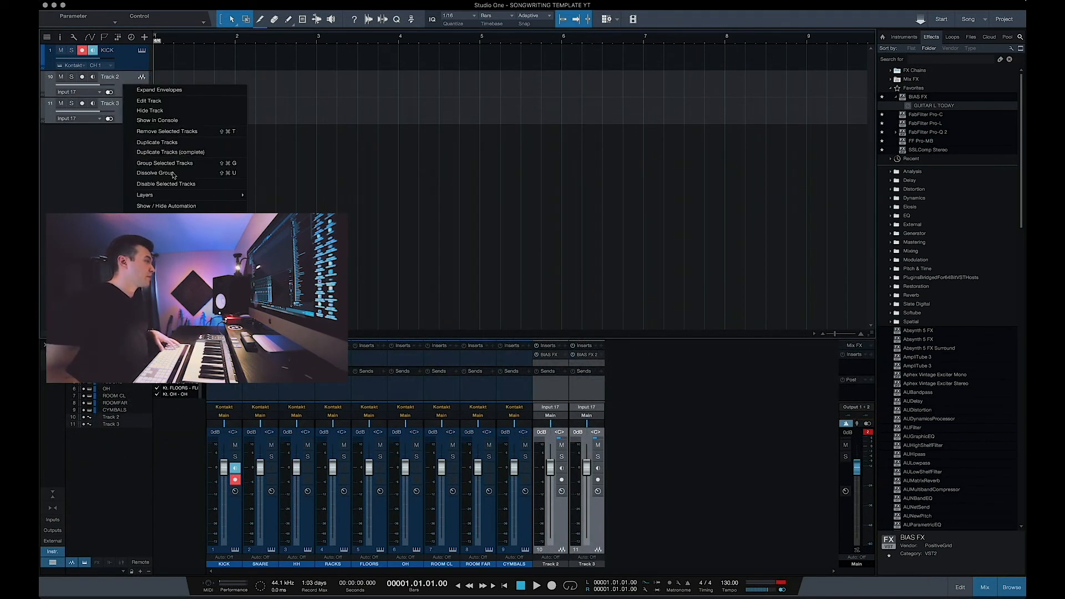
{"action": "left_click", "coordinate": [87, 204]}
Step: Rename the two guitar channels RHY GTR L and RHY GTR R
{"action": "left_click", "coordinate": [543, 562]}
{"action": "double_click", "coordinate": [543, 562]}
{"action": "type", "text": "RHY"}
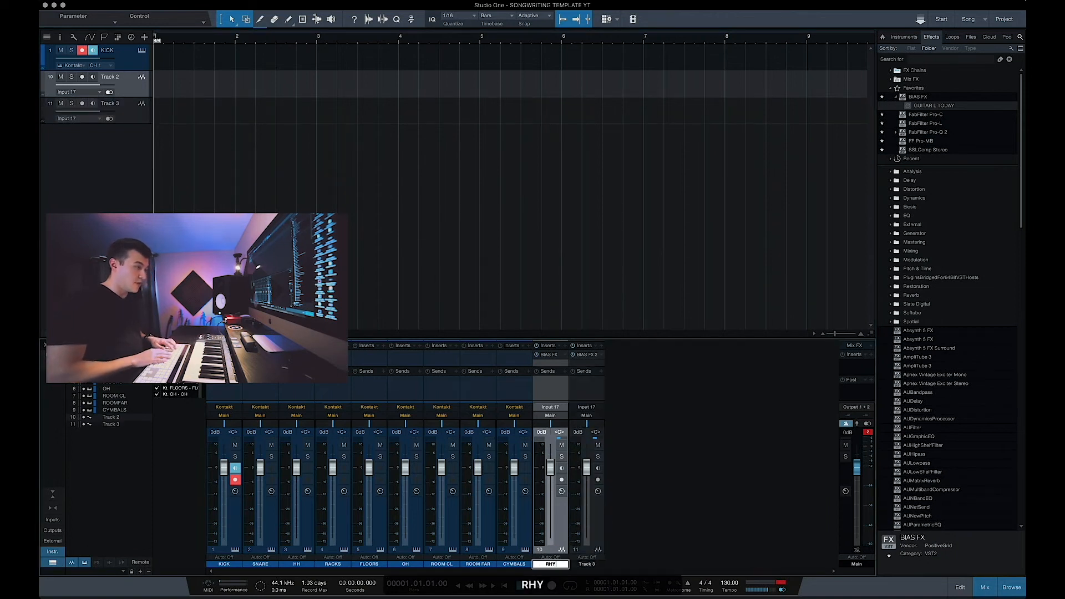
{"action": "type", "text": " GTR L"}
{"action": "key", "text": "Tab"}
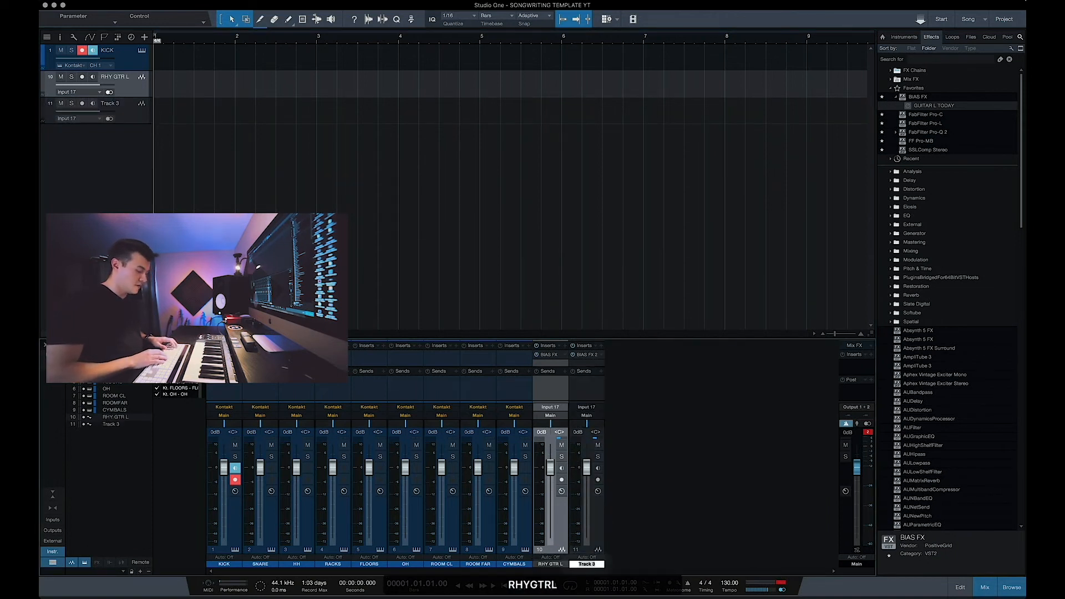
{"action": "type", "text": "RHY GTR R"}
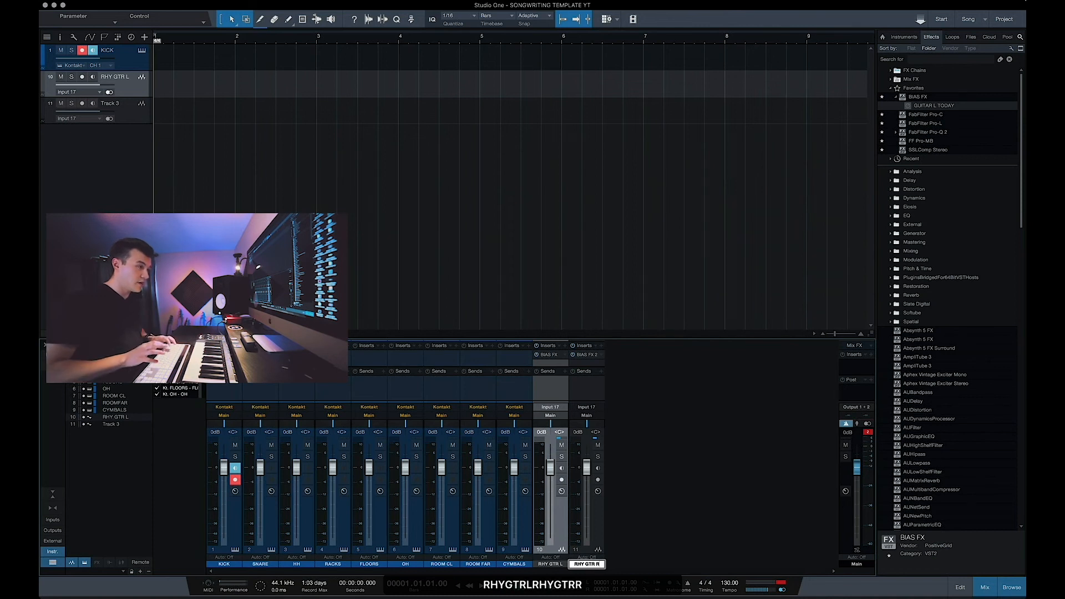
{"action": "key", "text": "Return"}
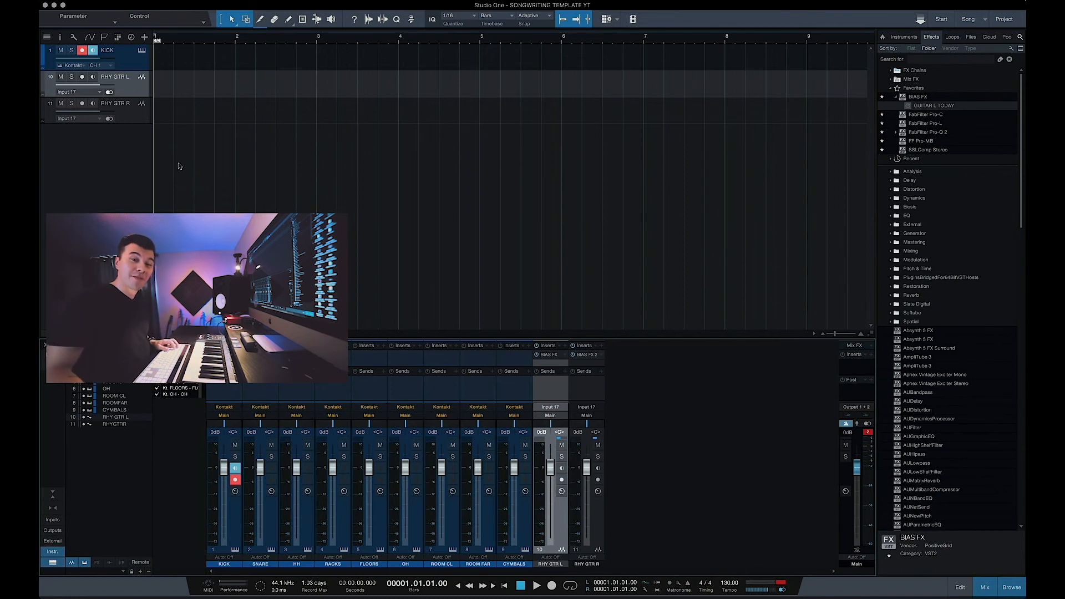
Step: Search the effects for "bod" and create a new audio track with the BODv2 plug-in
{"action": "right_click", "coordinate": [107, 167]}
{"action": "left_click", "coordinate": [81, 173]}
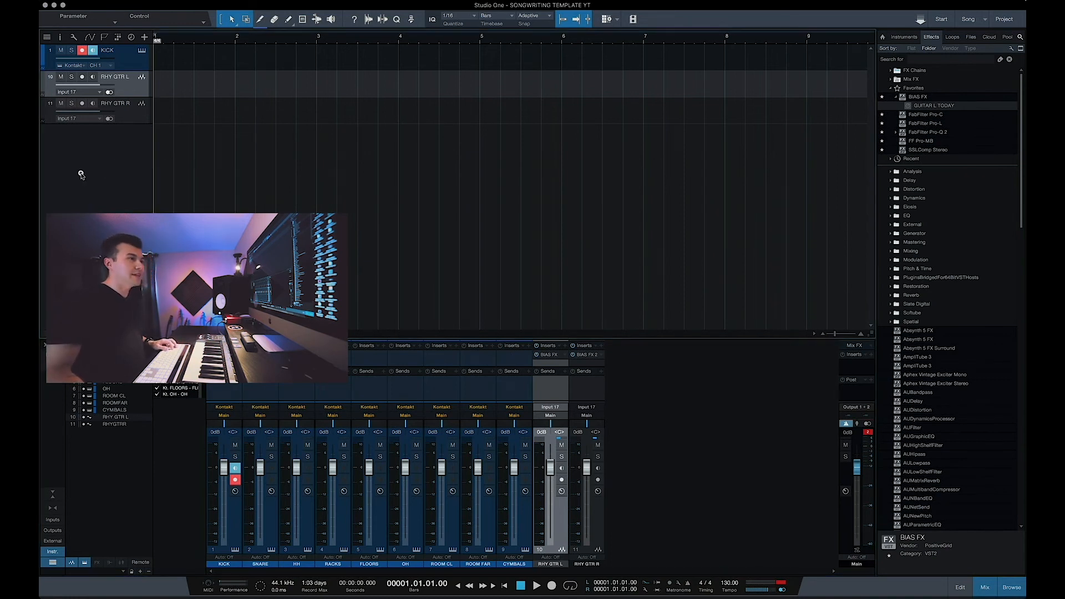
{"action": "left_click", "coordinate": [904, 36]}
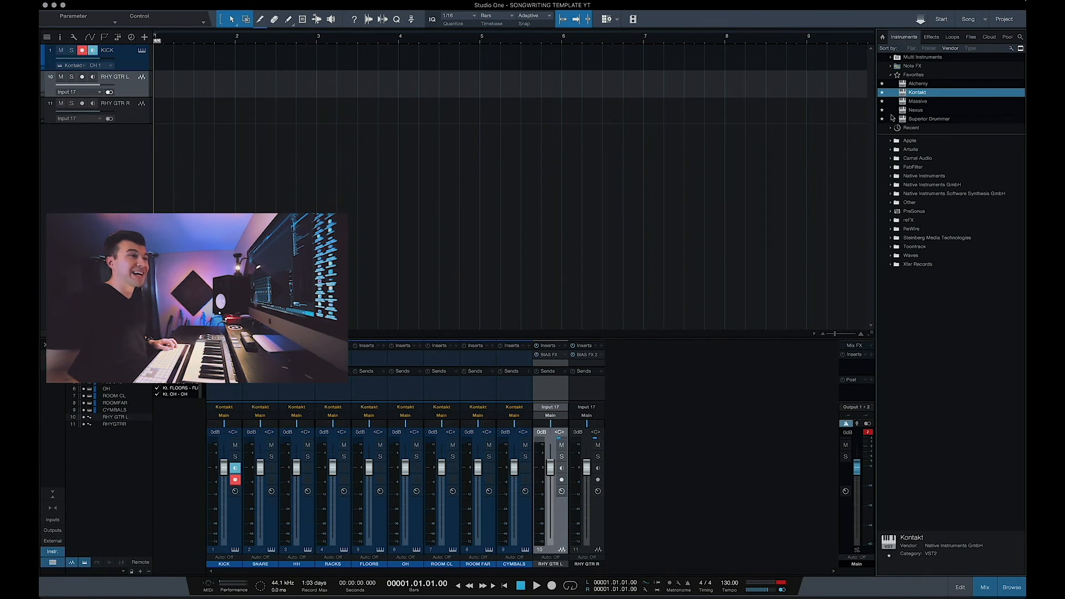
{"action": "left_click", "coordinate": [930, 37]}
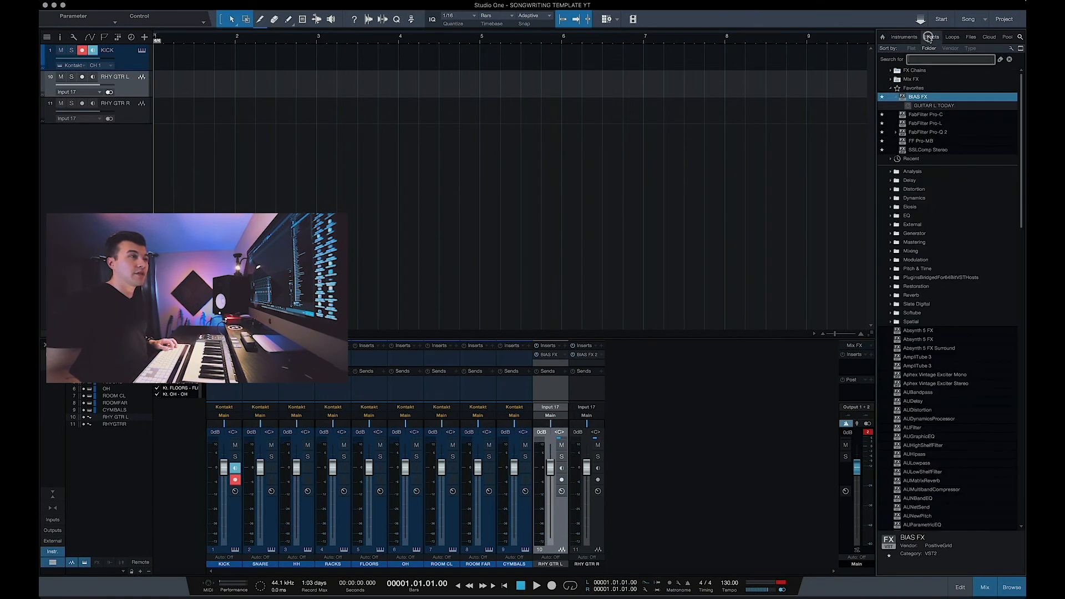
{"action": "type", "text": "b"}
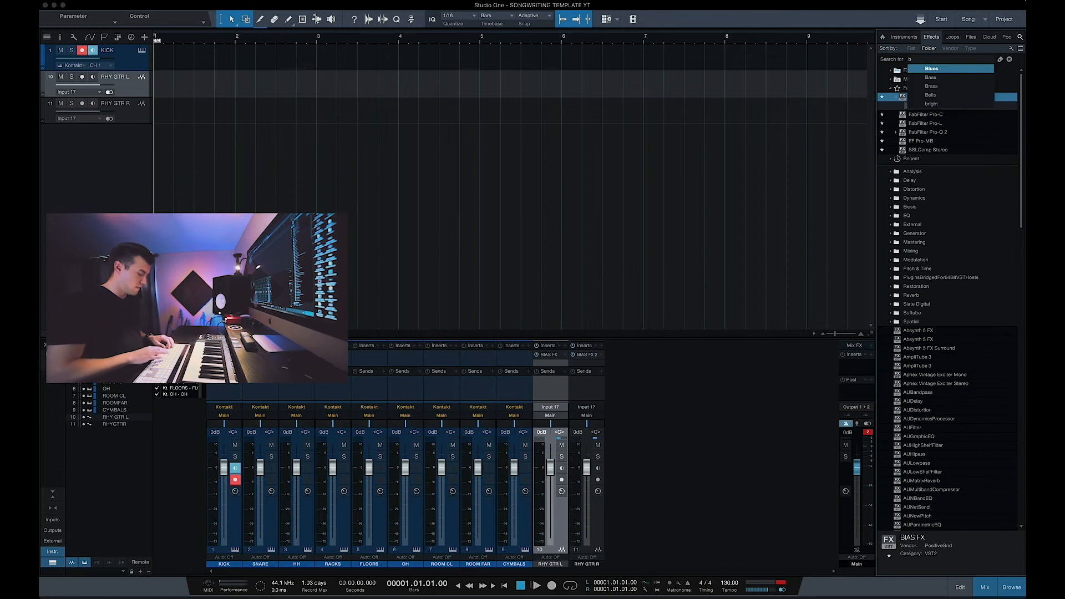
{"action": "type", "text": "od"}
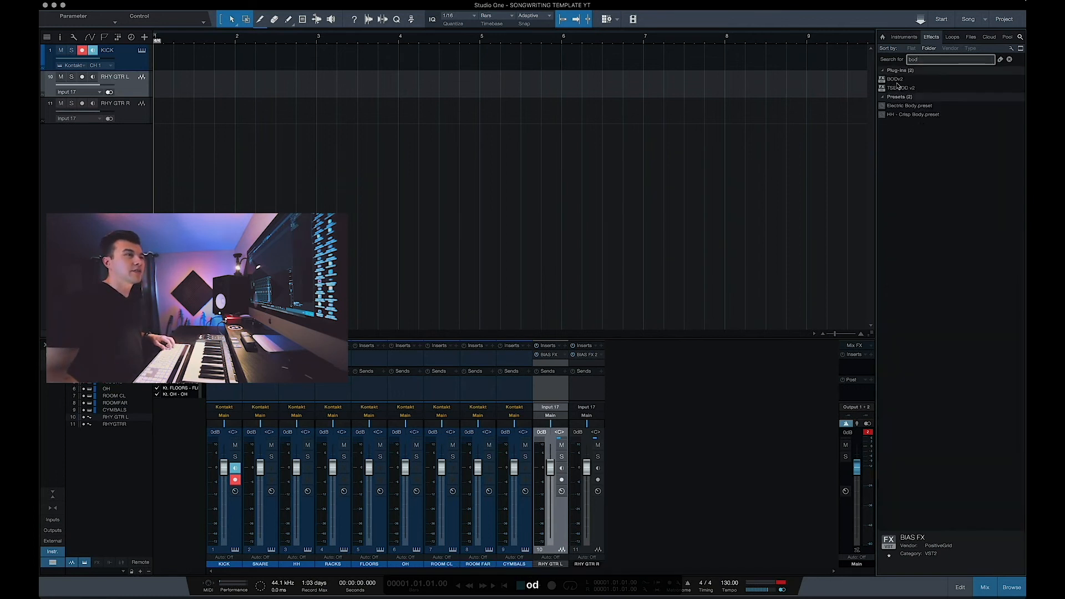
{"action": "left_click_drag", "start_coordinate": [897, 82], "coordinate": [75, 177]}
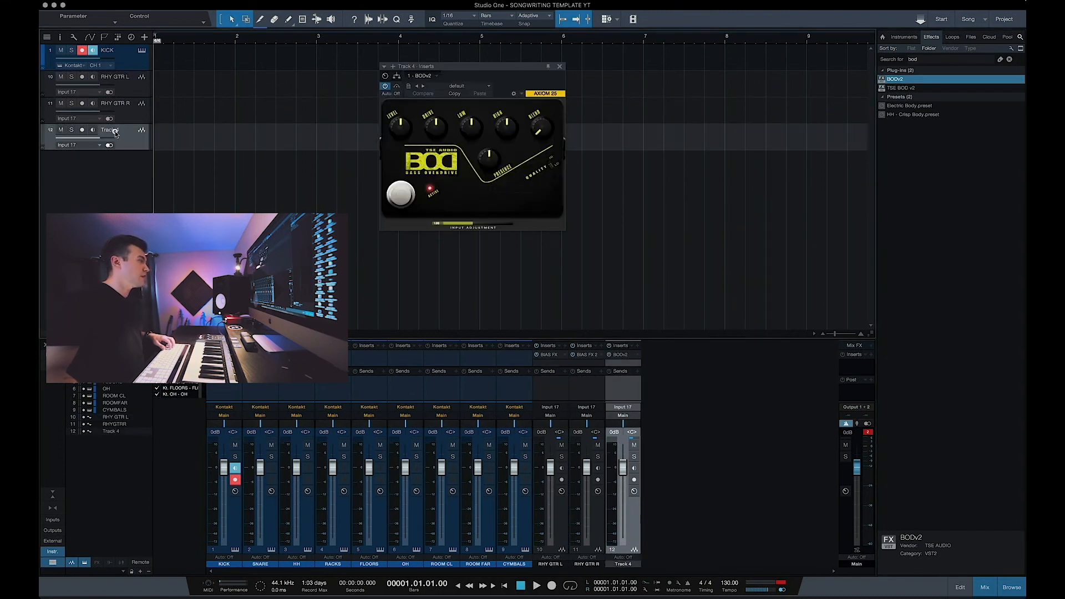
Step: Rename the new BODv2 track BASS
{"action": "double_click", "coordinate": [109, 130]}
{"action": "type", "text": "BASS"}
{"action": "key", "text": "Return"}
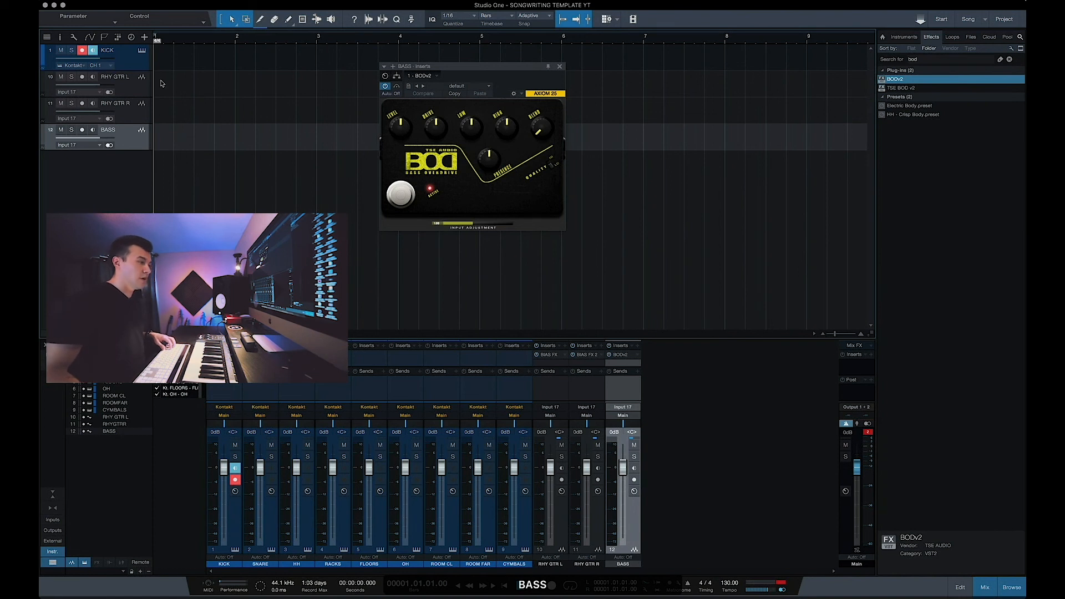
Step: Color both rhythm guitar channels, RHY GTR L and RHY GTR R, red
{"action": "left_click", "coordinate": [554, 530]}
{"action": "left_click", "coordinate": [597, 526], "text": "shift"}
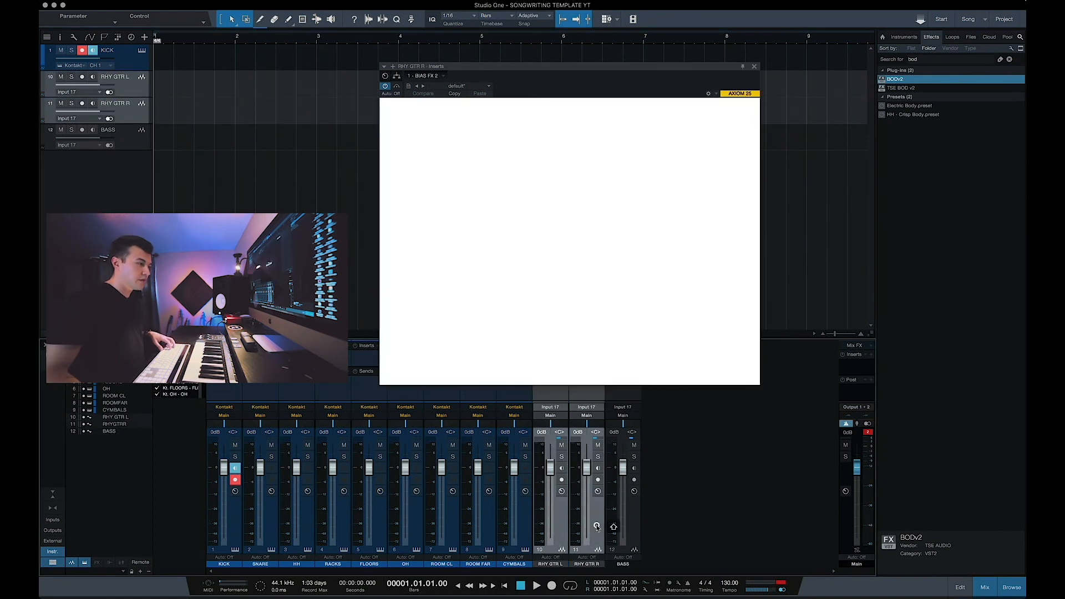
{"action": "left_click", "coordinate": [585, 566]}
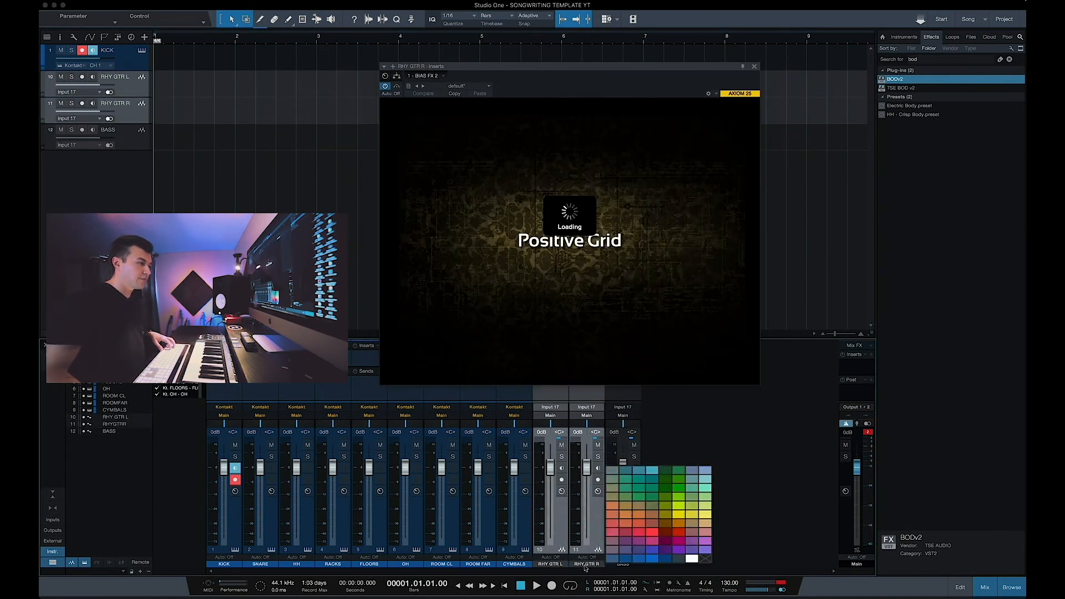
{"action": "left_click", "coordinate": [665, 533]}
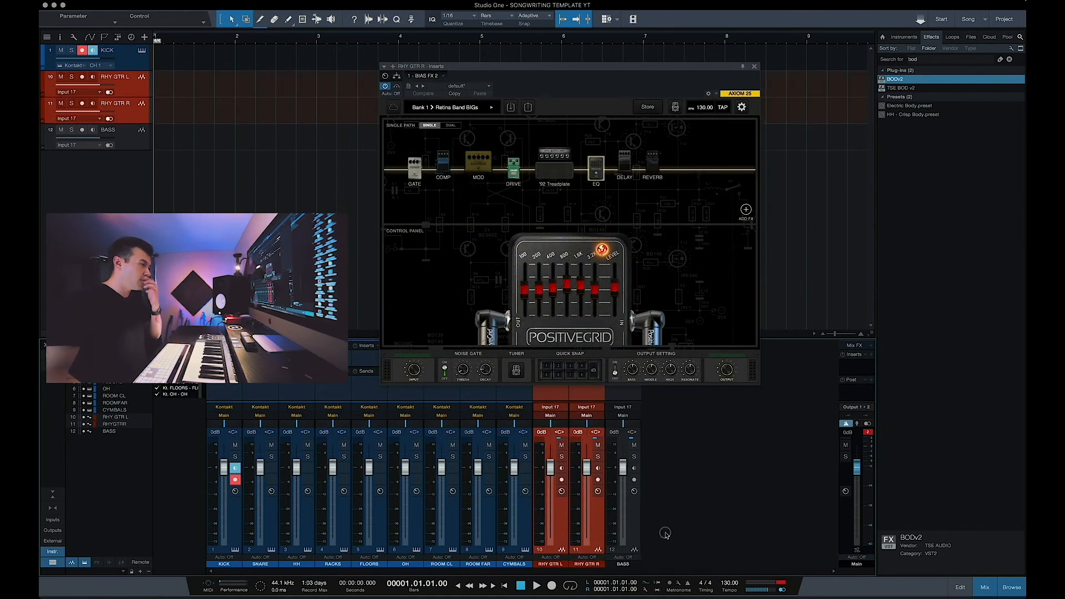
Step: Color the BASS channel yellow and close the BODv2 window
{"action": "left_click_drag", "start_coordinate": [641, 528], "coordinate": [639, 527]}
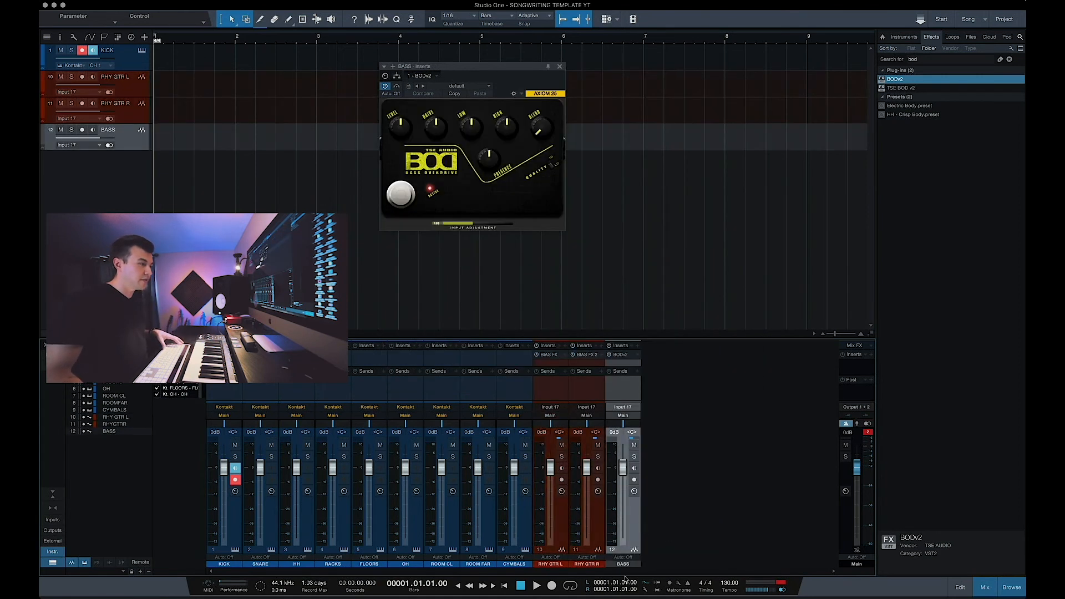
{"action": "left_click", "coordinate": [623, 565]}
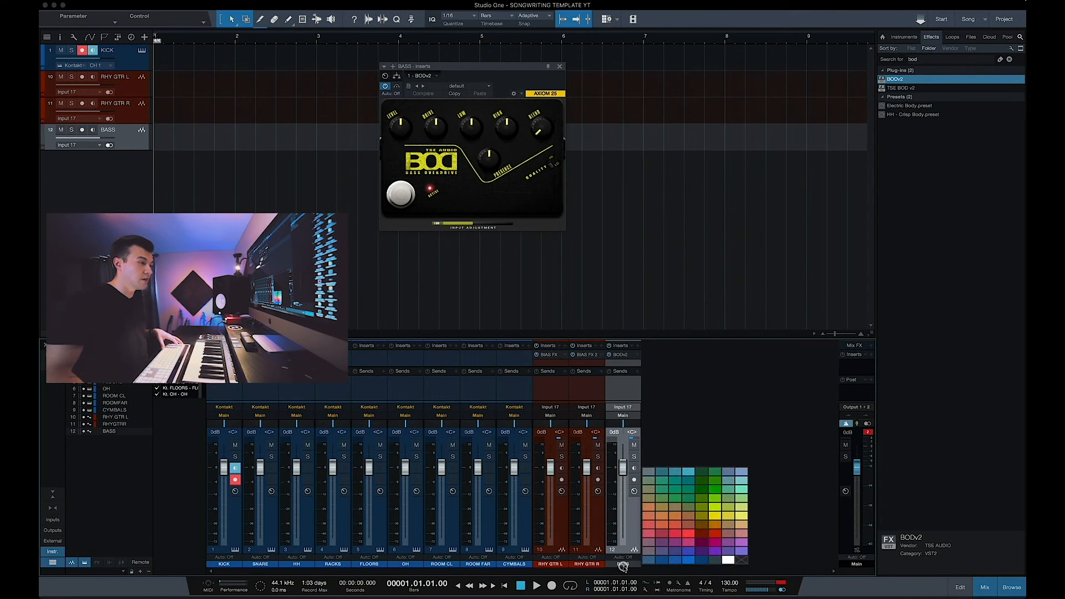
{"action": "left_click", "coordinate": [714, 516]}
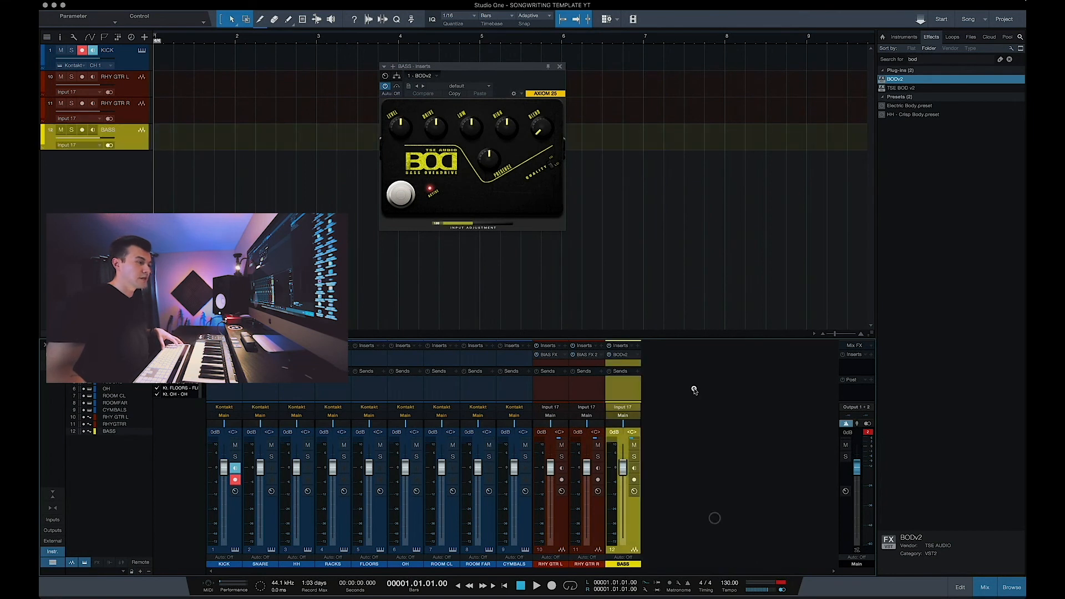
{"action": "left_click", "coordinate": [559, 66]}
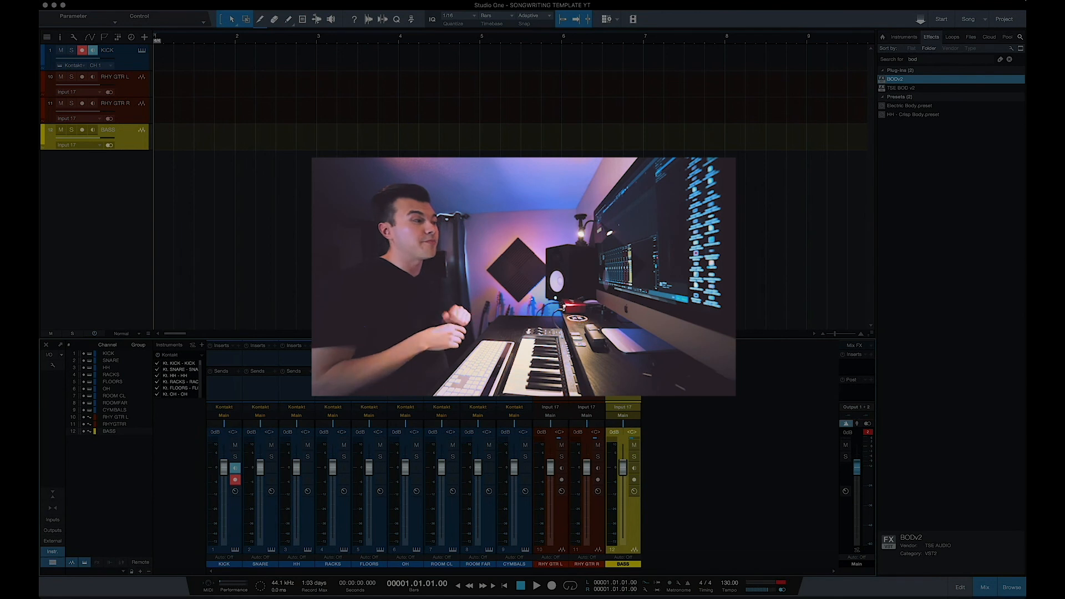
{"action": "type", "text": "Synth"}
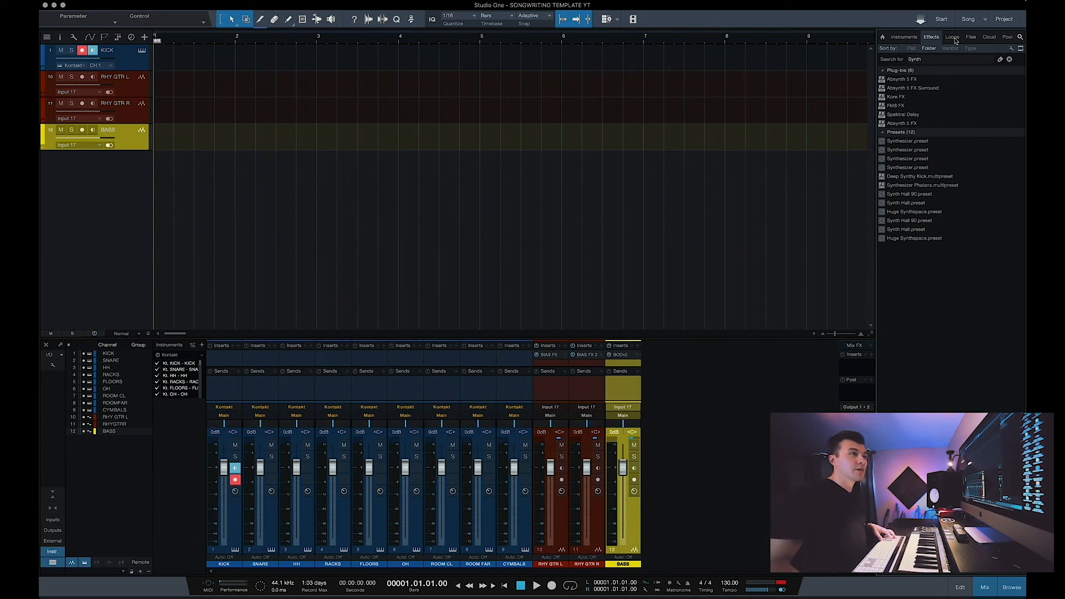
{"action": "left_click", "coordinate": [954, 38]}
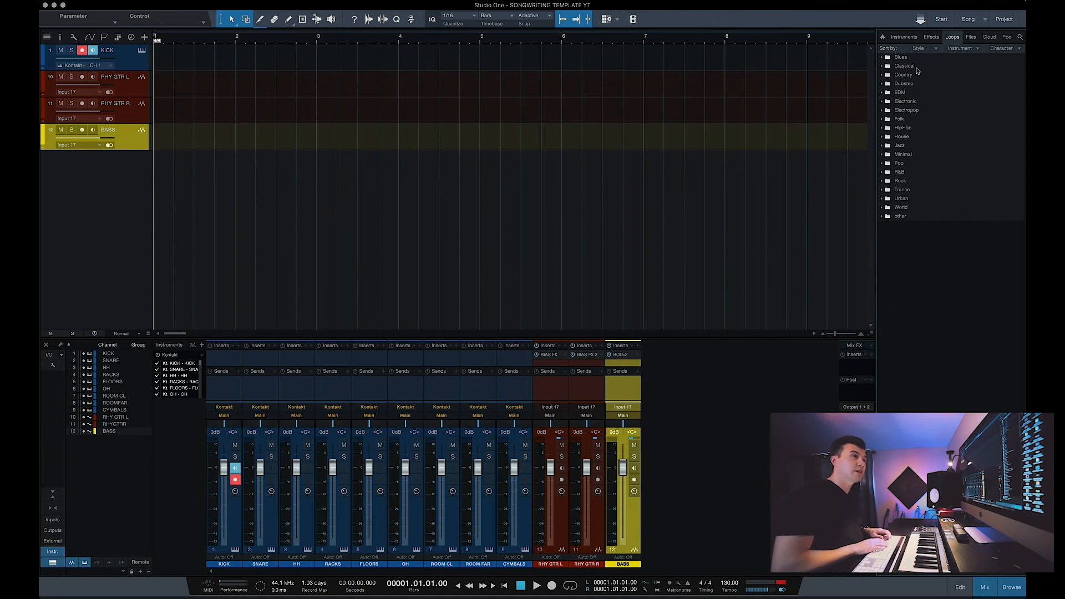
{"action": "left_click", "coordinate": [931, 37]}
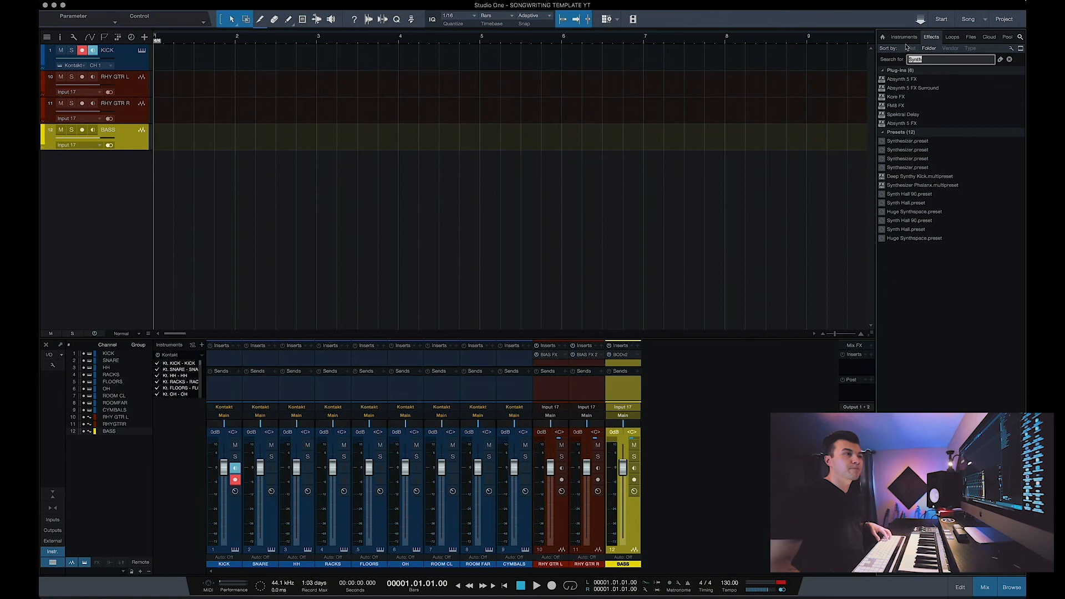
{"action": "left_click", "coordinate": [1001, 60]}
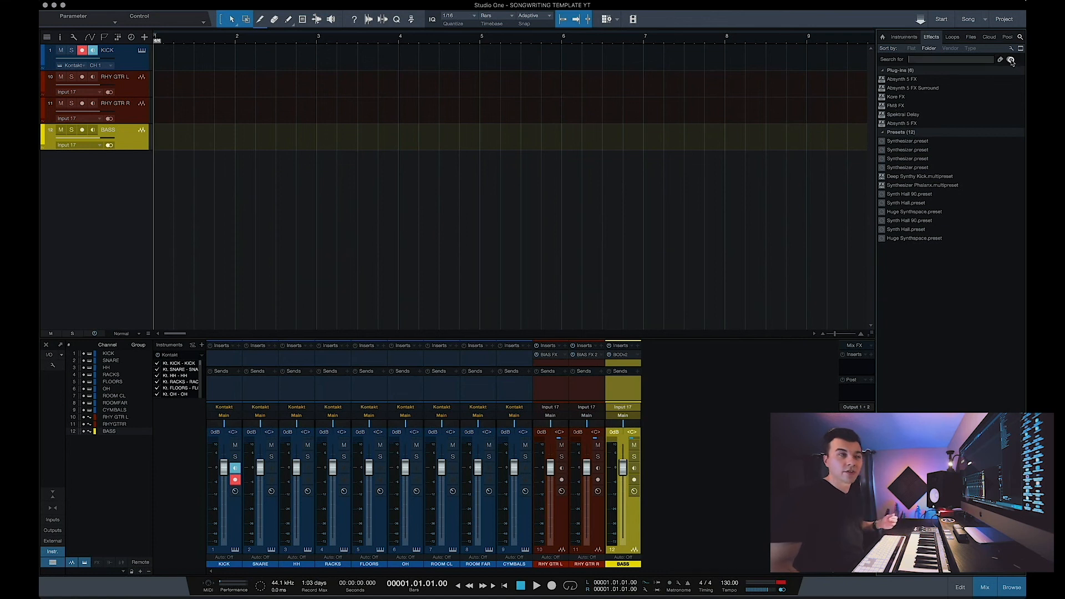
Step: Create an instrument track below BASS with the PreSonus Mai Tai synthesizer
{"action": "left_click", "coordinate": [901, 38]}
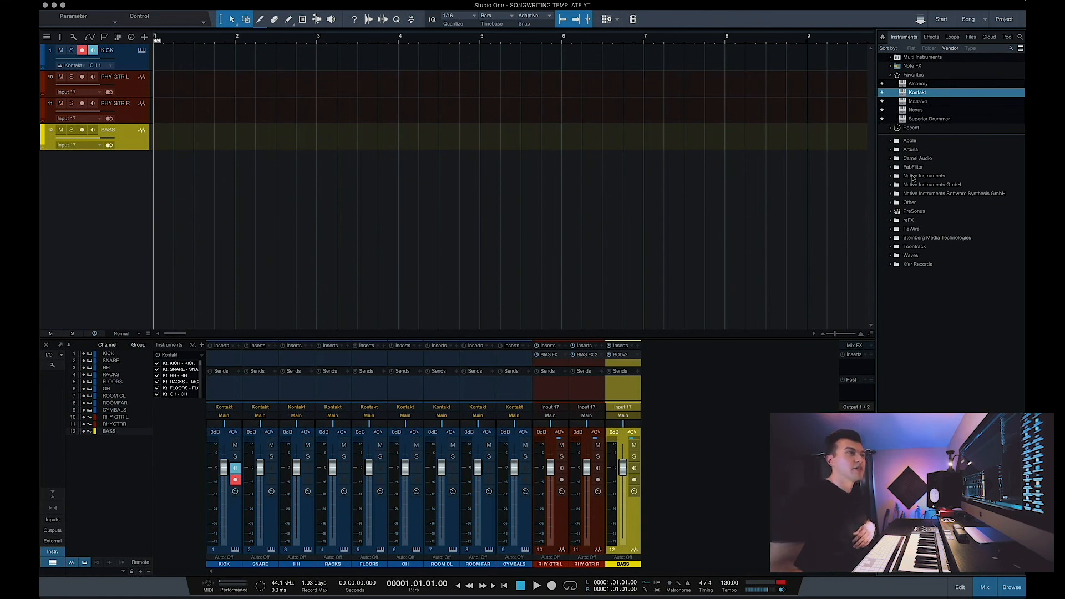
{"action": "left_click", "coordinate": [892, 211]}
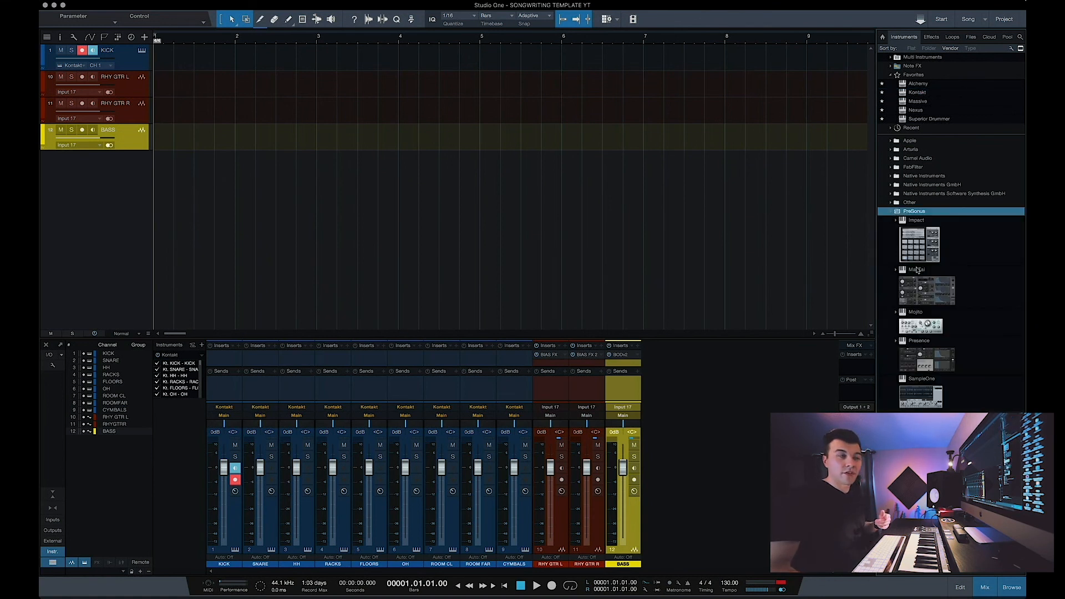
{"action": "left_click_drag", "start_coordinate": [932, 299], "coordinate": [114, 192]}
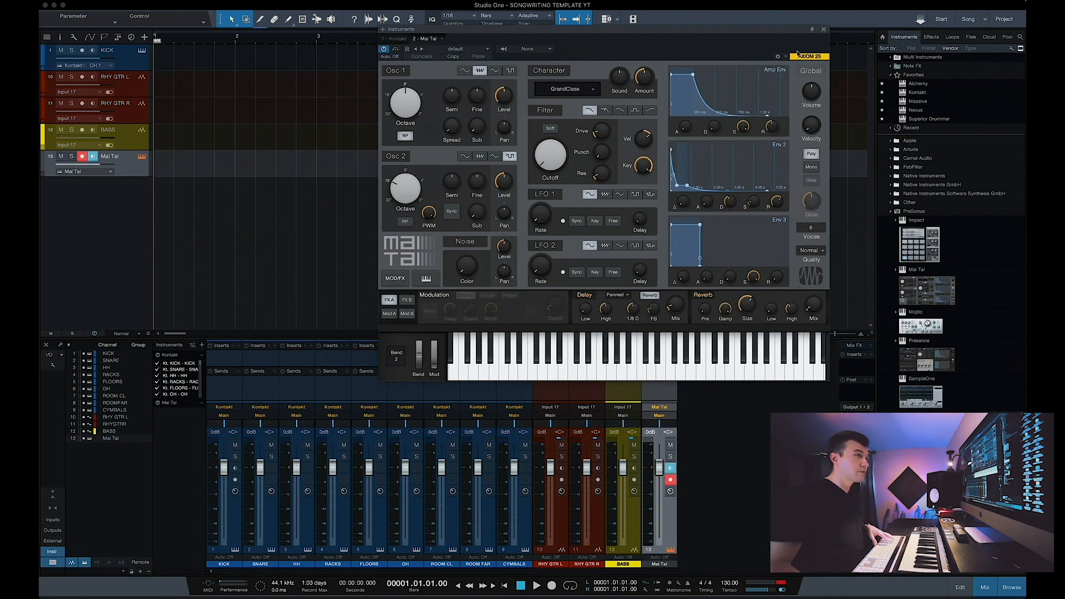
Step: Close the Mai Tai window and color the Mai Tai channel purple
{"action": "left_click", "coordinate": [824, 29]}
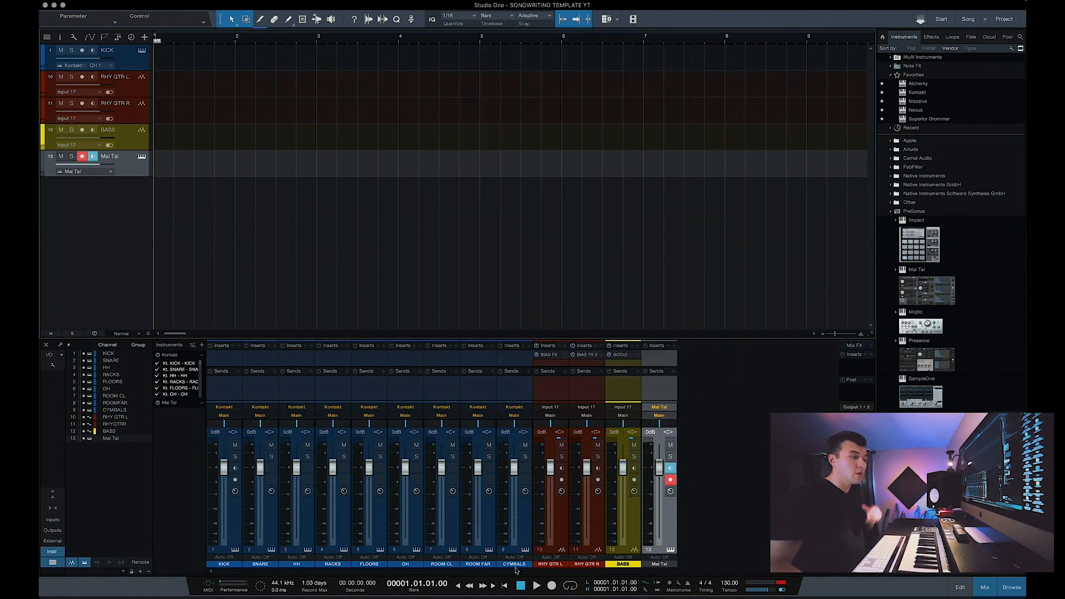
{"action": "left_click", "coordinate": [657, 553]}
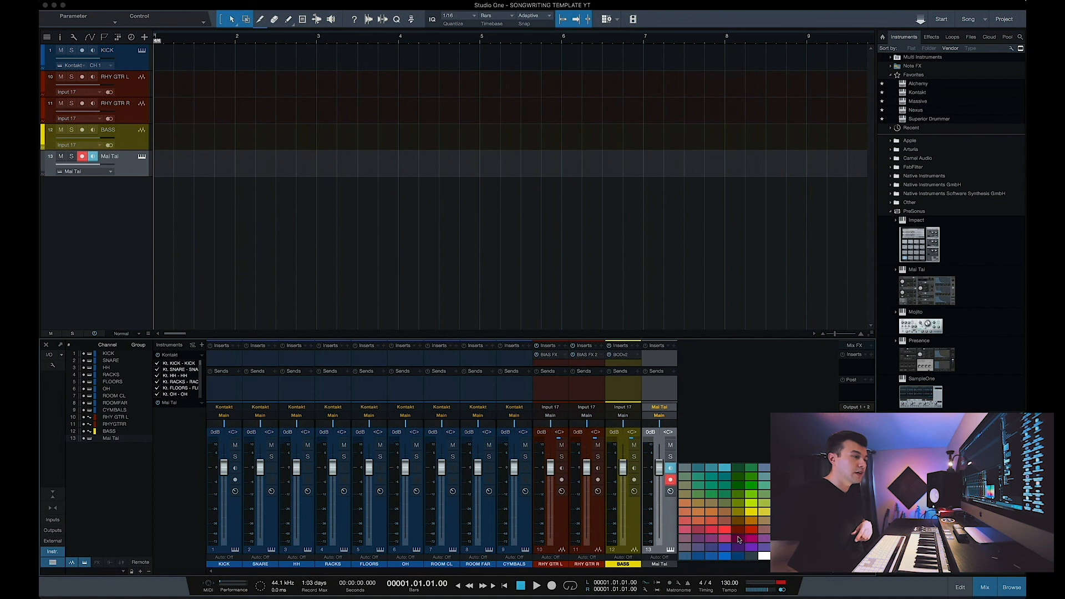
{"action": "left_click", "coordinate": [750, 551]}
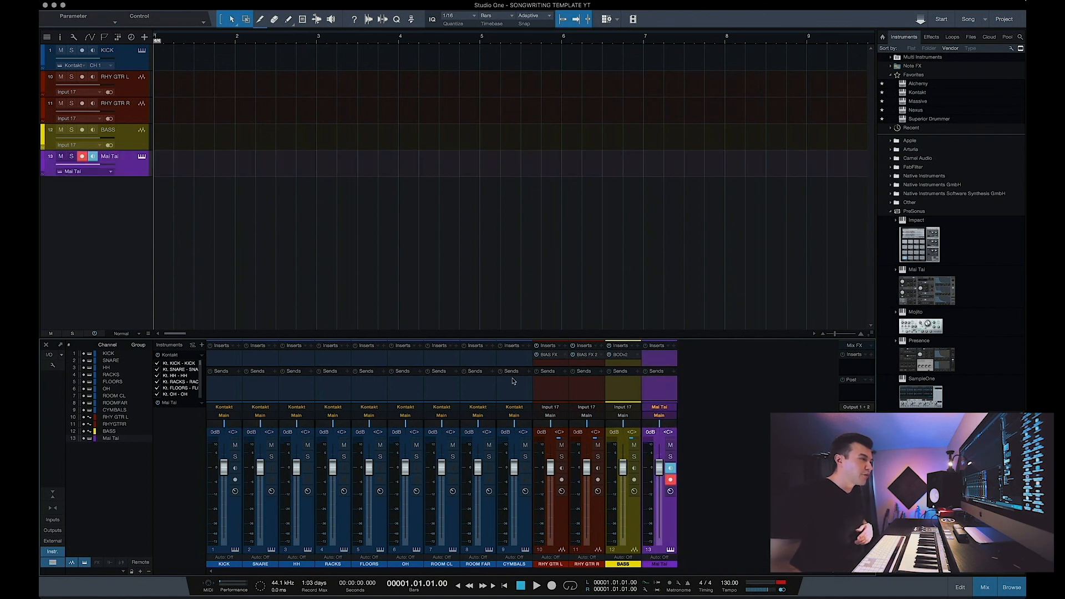
Step: Create another audio track with BIAS FX from the favorite effects and name it CLEAN GTR
{"action": "left_click", "coordinate": [553, 383]}
{"action": "left_click", "coordinate": [599, 388]}
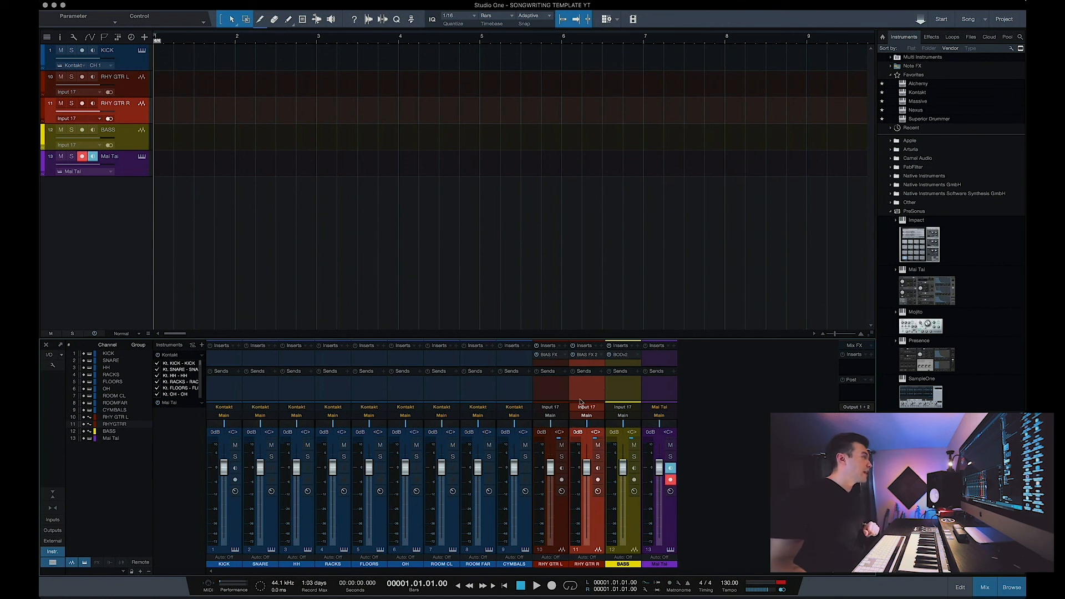
{"action": "left_click", "coordinate": [927, 36]}
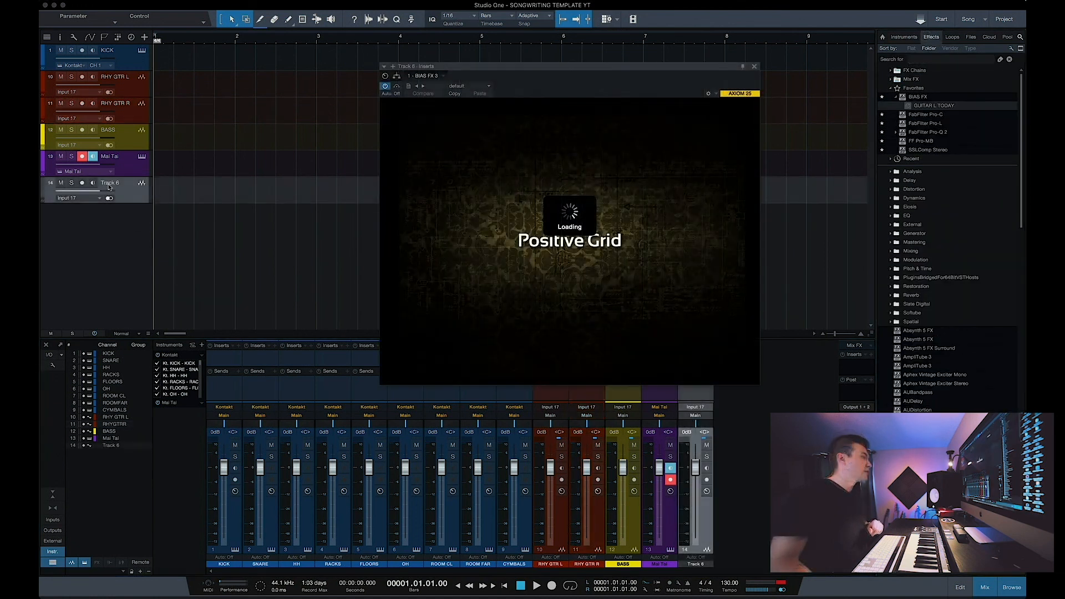
{"action": "type", "text": "CLEAN GTR"}
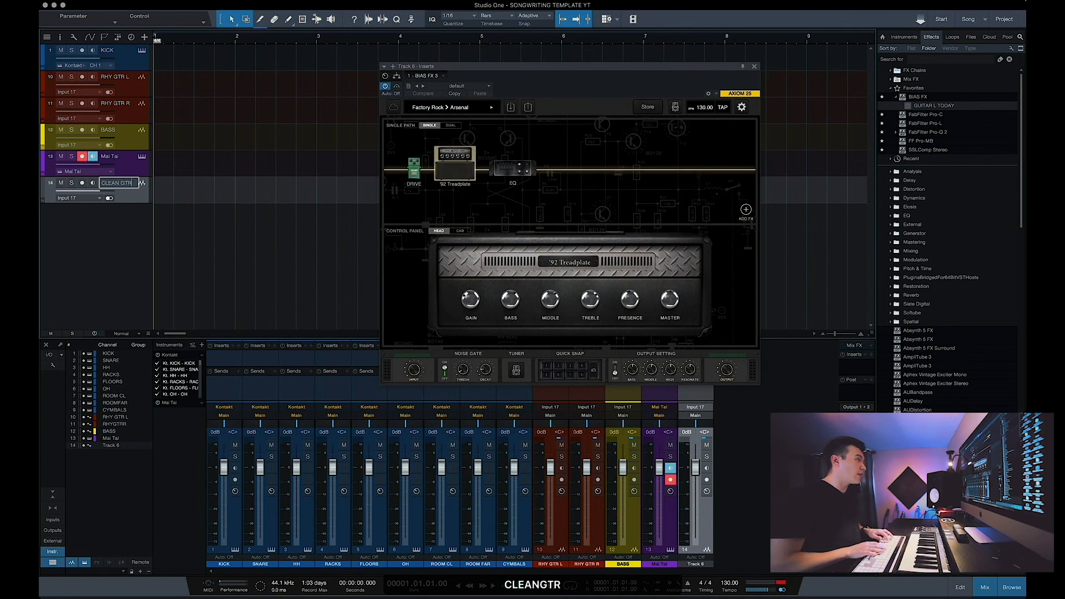
{"action": "key", "text": "Return"}
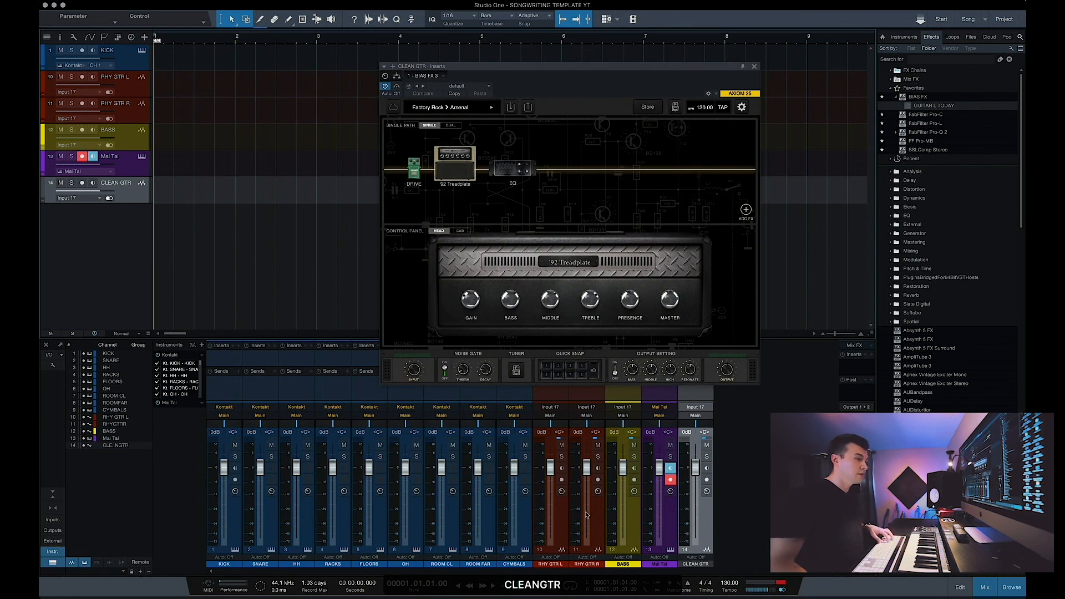
Step: Color the CLEAN GTR channel pink and move it between RHY GTR R and BASS
{"action": "left_click", "coordinate": [697, 565]}
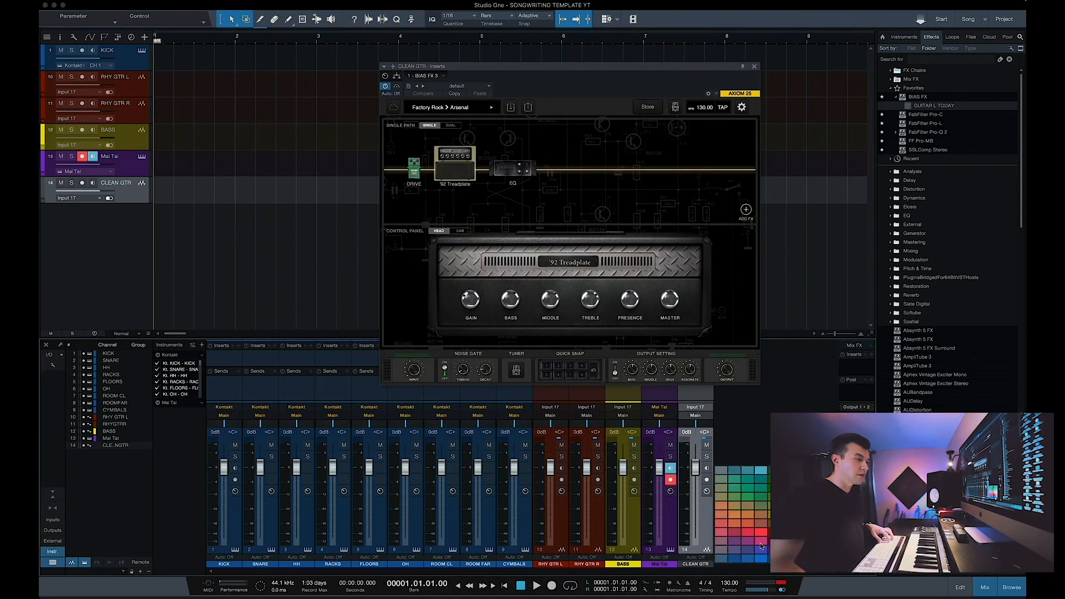
{"action": "left_click", "coordinate": [761, 544]}
{"action": "left_click_drag", "start_coordinate": [711, 538], "coordinate": [613, 543]}
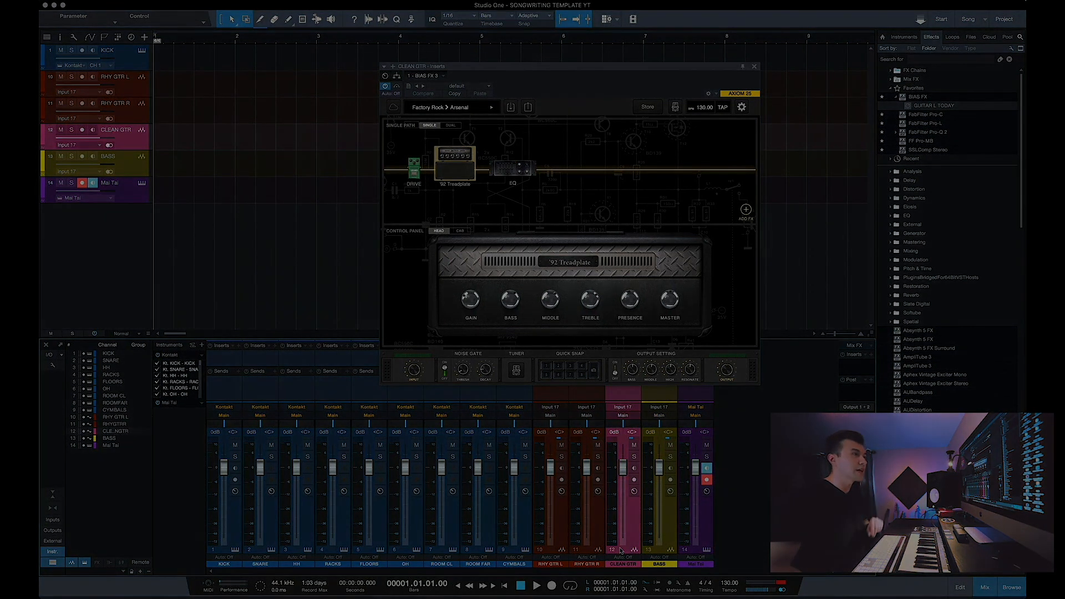